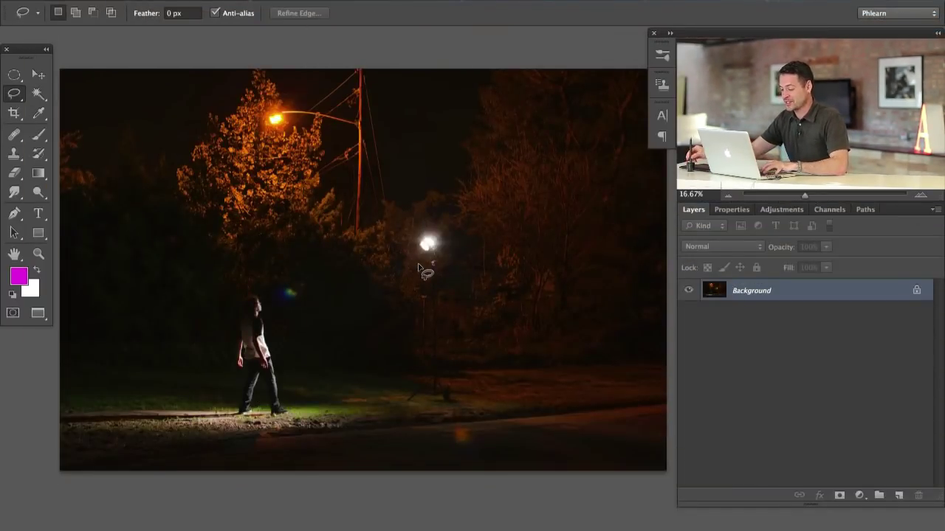
Examine the bright studio light and its stand among the trees up close and in the context of the whole photo
drag(424, 333, 413, 341)
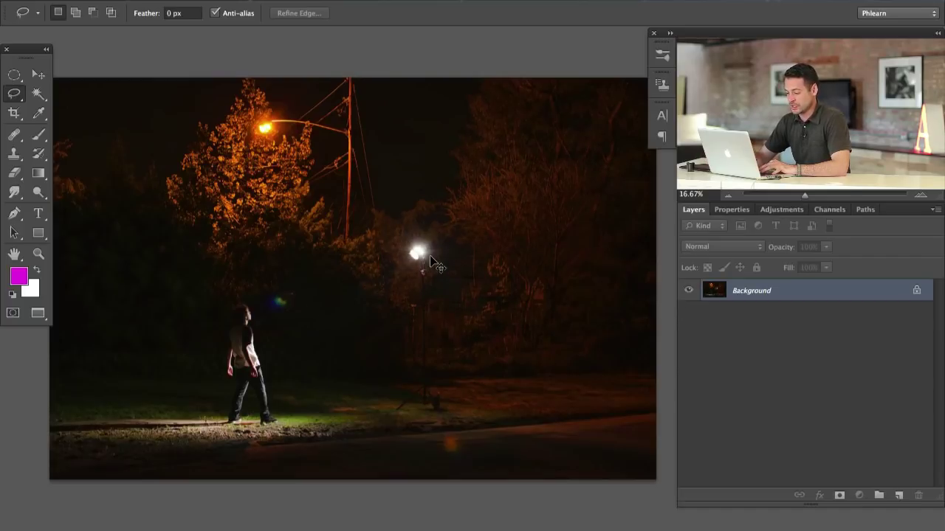
key(ctrl+plus)
key(ctrl+plus)
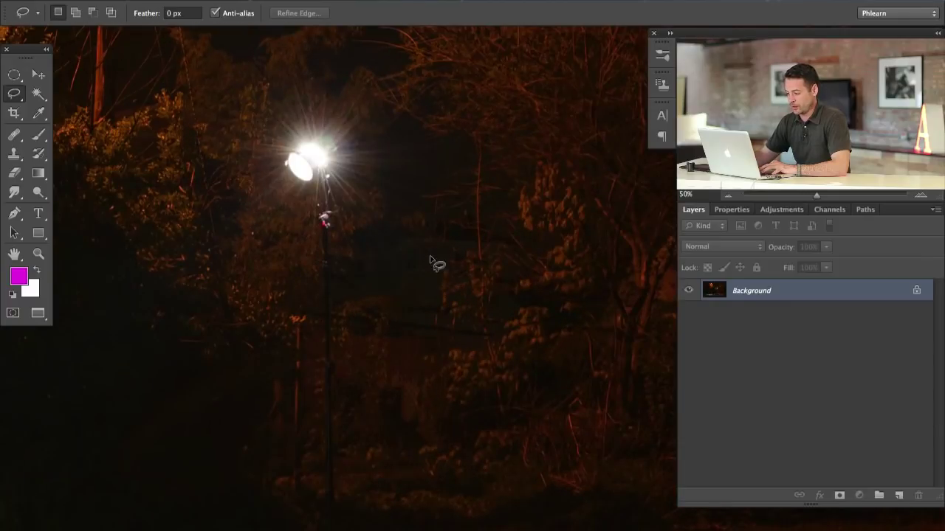
mouse_move(274, 297)
mouse_down()
mouse_move(383, 240)
mouse_move(410, 250)
mouse_up()
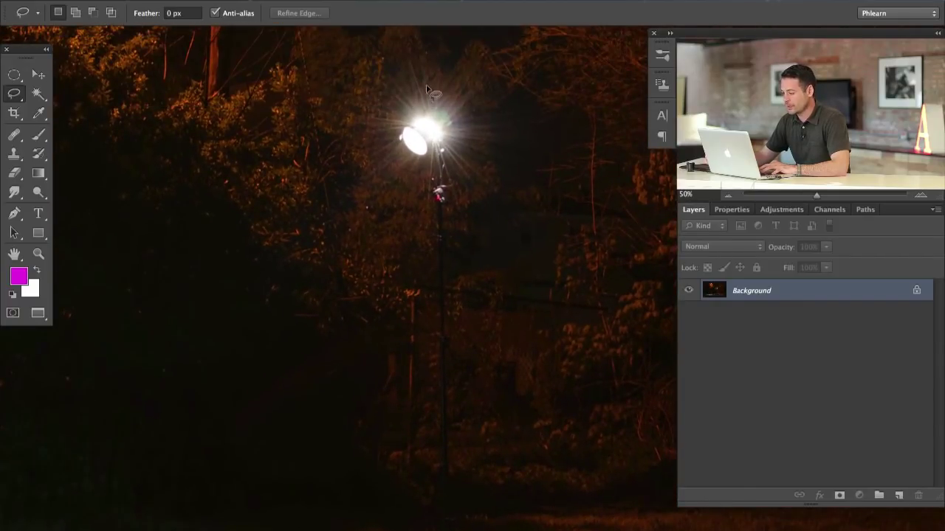
key(ctrl+plus)
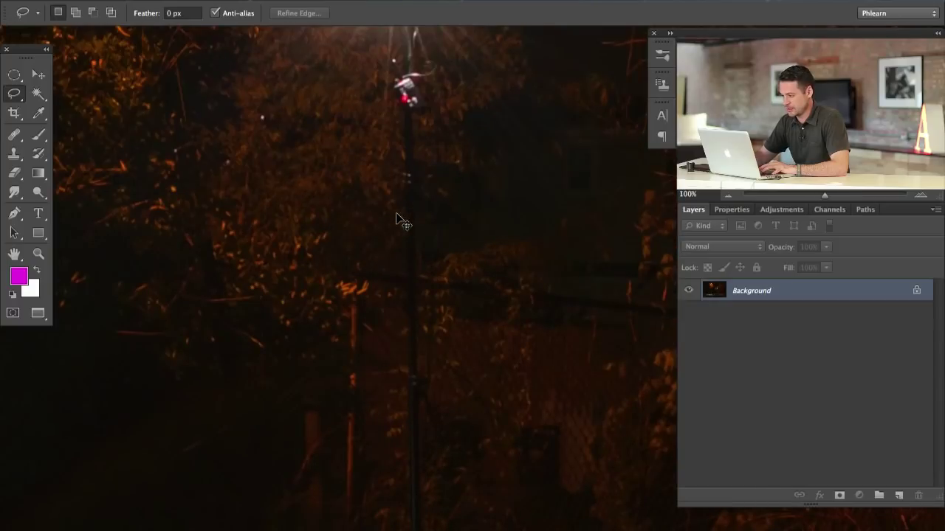
drag(439, 133, 413, 332)
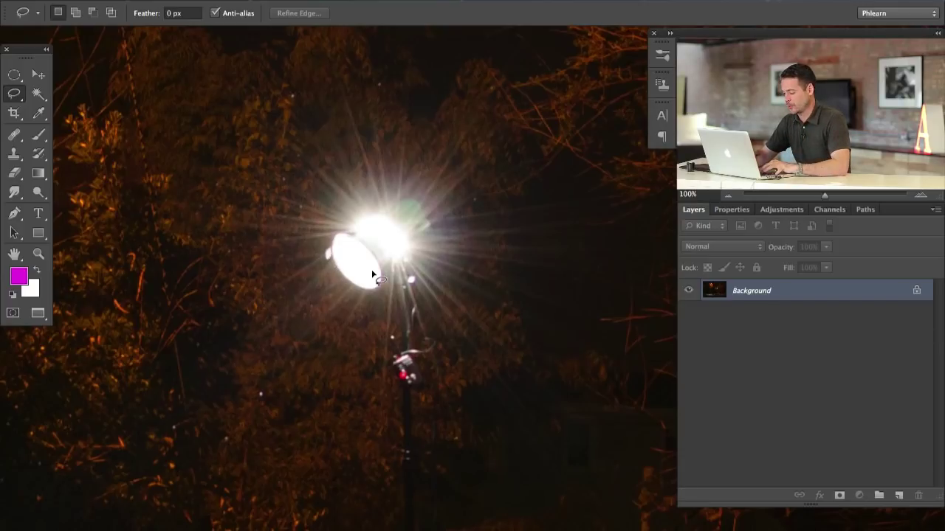
key(ctrl+minus)
key(ctrl+minus)
key(ctrl+minus)
drag(456, 367, 336, 339)
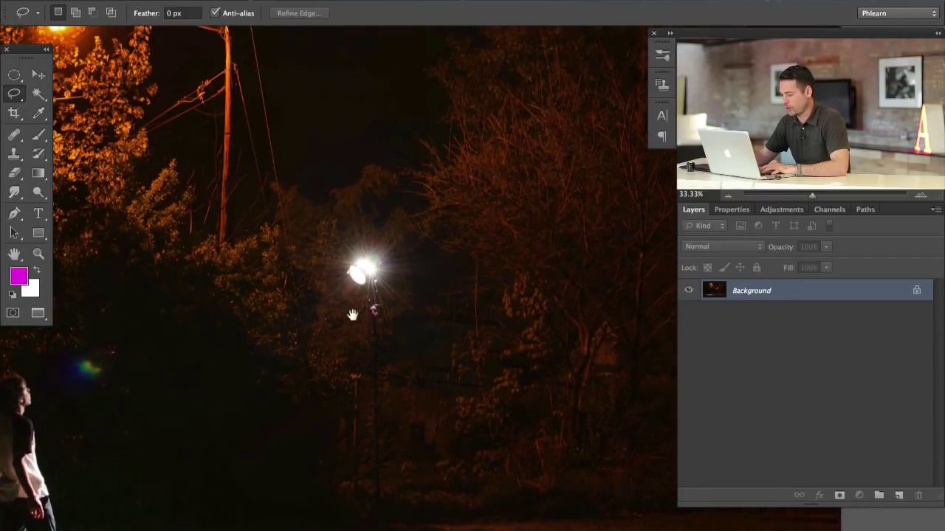
Add a new layer and clone dark foliage over the bright studio light and its flare with the Clone Stamp tool at 20% flow
click(898, 496)
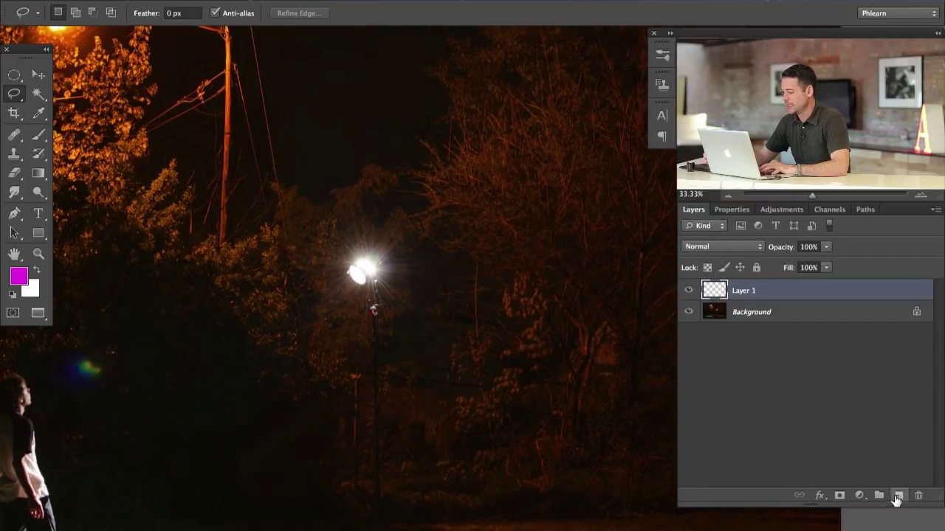
key(ctrl+plus)
key(ctrl+plus)
drag(444, 287, 518, 324)
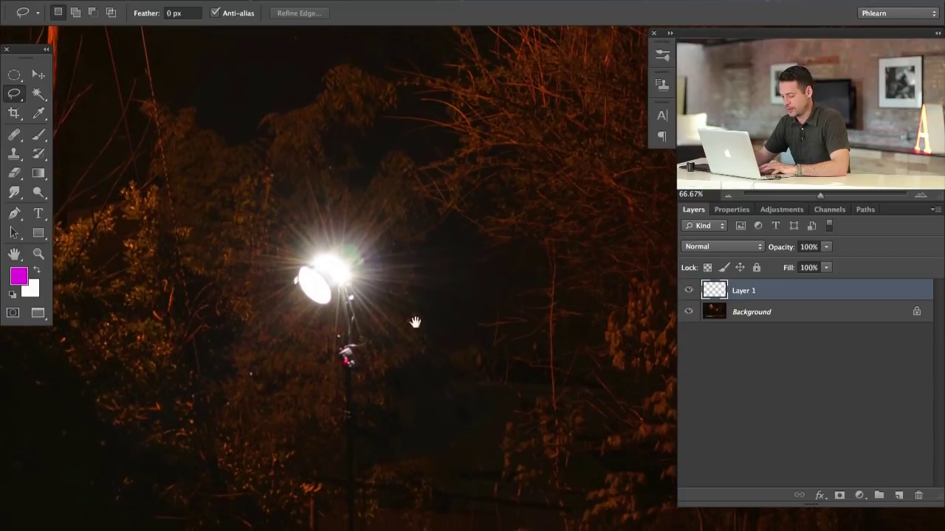
key(s)
alt+click(281, 413)
mouse_move(317, 283)
mouse_down()
mouse_move(306, 315)
mouse_move(318, 289)
mouse_move(324, 316)
mouse_move(338, 311)
mouse_move(348, 332)
mouse_move(351, 355)
mouse_move(337, 369)
mouse_move(344, 349)
mouse_move(309, 309)
mouse_move(291, 341)
mouse_move(270, 294)
mouse_move(258, 316)
mouse_move(242, 282)
mouse_move(255, 232)
mouse_move(288, 262)
mouse_move(294, 304)
mouse_move(291, 275)
mouse_move(327, 249)
mouse_move(301, 275)
mouse_move(299, 194)
mouse_move(309, 281)
mouse_move(329, 280)
mouse_move(347, 252)
mouse_move(329, 280)
mouse_move(330, 320)
mouse_move(268, 276)
mouse_up()
mouse_move(350, 277)
mouse_down()
mouse_move(367, 292)
mouse_move(354, 329)
mouse_move(347, 322)
mouse_move(374, 247)
mouse_move(392, 288)
mouse_move(402, 265)
mouse_move(430, 305)
mouse_move(437, 253)
mouse_move(428, 273)
mouse_move(458, 288)
mouse_up()
alt+click(286, 380)
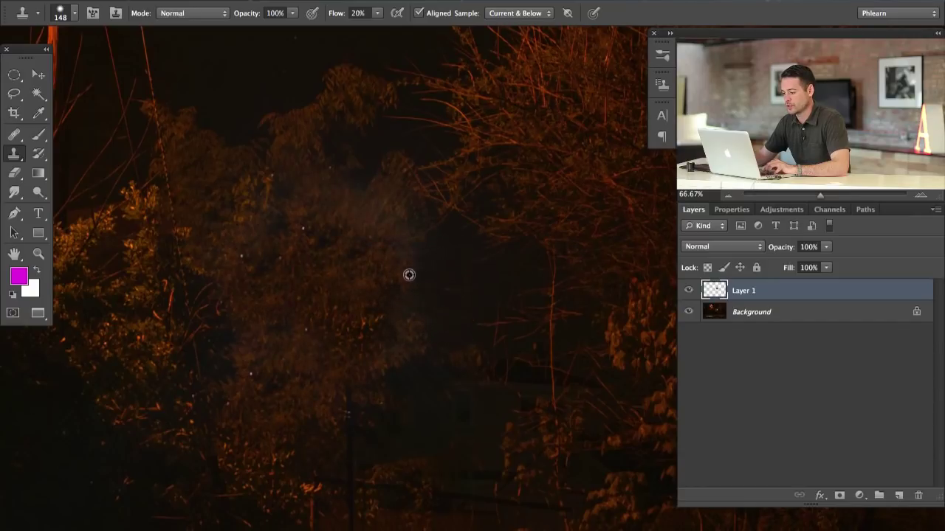
Refine the cloned patch by sampling nearby foliage and blending it over the repeated specks and hazy edges where the light was
alt+click(214, 175)
mouse_move(373, 231)
mouse_down()
mouse_move(389, 216)
mouse_move(332, 232)
mouse_move(317, 253)
mouse_move(241, 226)
mouse_move(318, 231)
mouse_up()
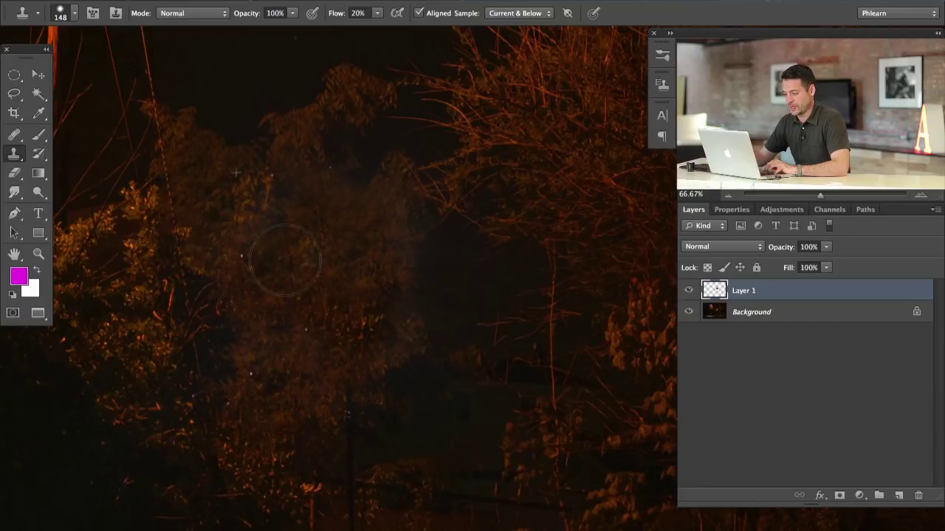
alt+click(222, 173)
mouse_move(258, 214)
mouse_down()
mouse_move(248, 198)
mouse_move(264, 204)
mouse_move(264, 234)
mouse_move(280, 221)
mouse_move(250, 201)
mouse_move(291, 222)
mouse_move(265, 213)
mouse_move(280, 266)
mouse_move(274, 291)
mouse_up()
alt+click(277, 332)
alt+click(275, 293)
mouse_move(285, 333)
mouse_down()
mouse_move(270, 250)
mouse_move(291, 288)
mouse_up()
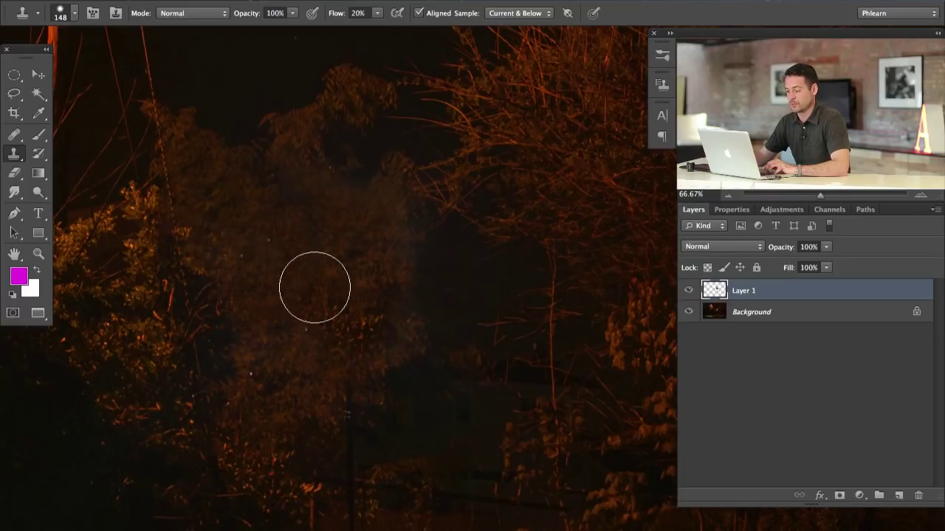
alt+click(311, 368)
drag(354, 338, 398, 332)
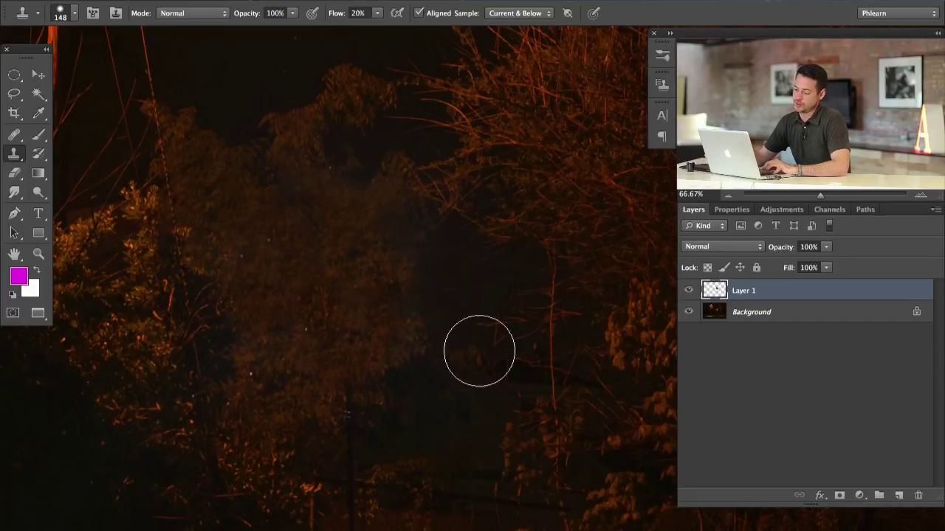
Compare the photo with and without the cloned layer, both close up and across the whole image
click(689, 291)
click(689, 291)
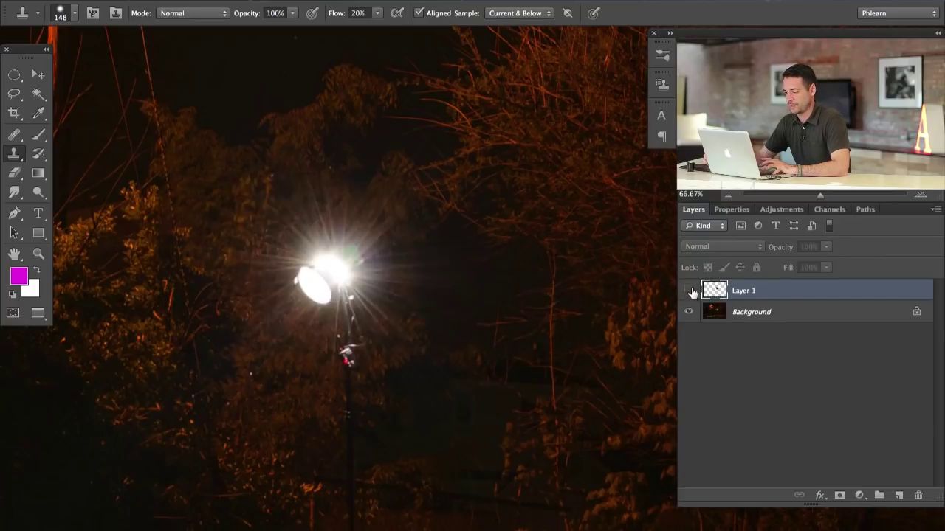
drag(375, 443, 401, 369)
drag(400, 217, 346, 323)
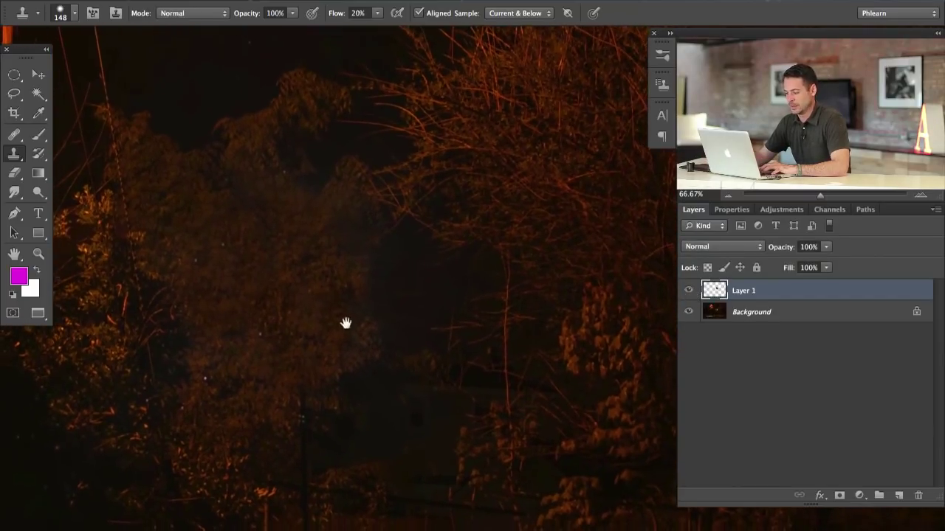
click(689, 291)
click(689, 291)
alt+click(406, 299)
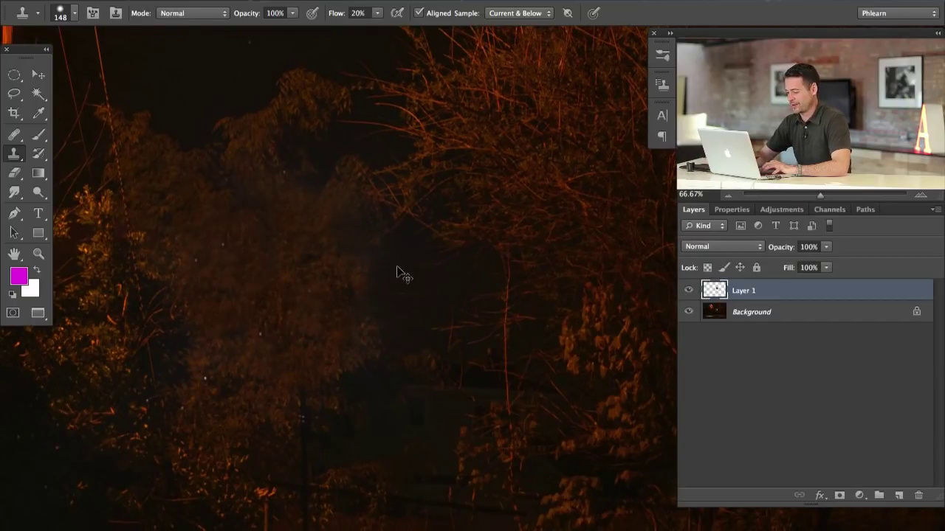
scroll(402, 274, down, 3)
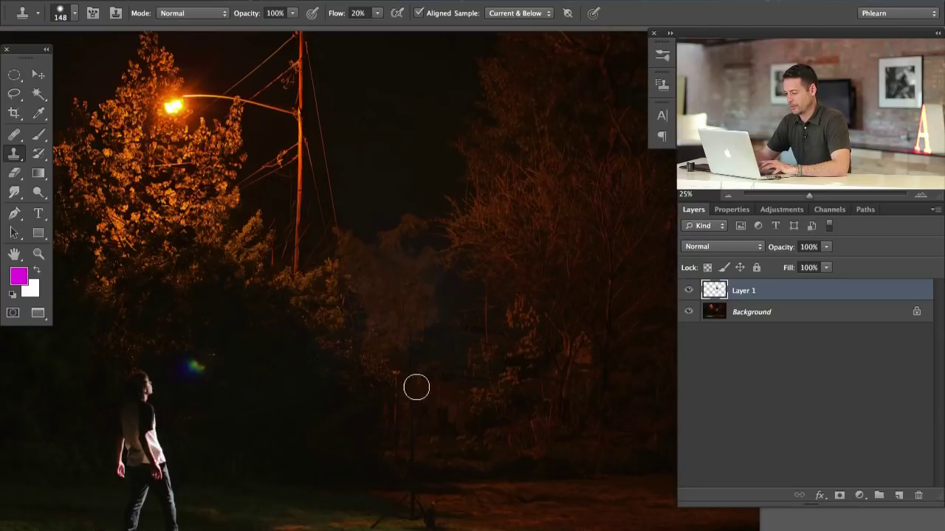
scroll(305, 403, down, 1)
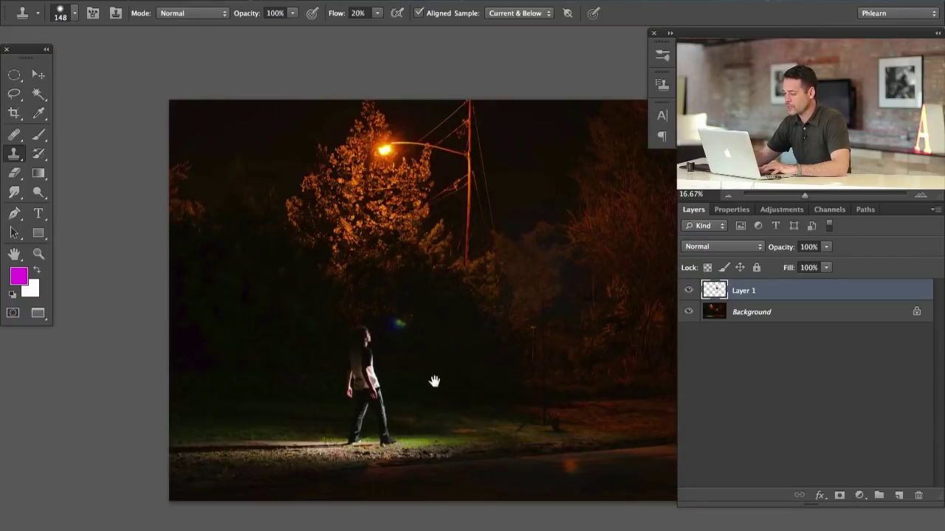
scroll(427, 373, right, 5)
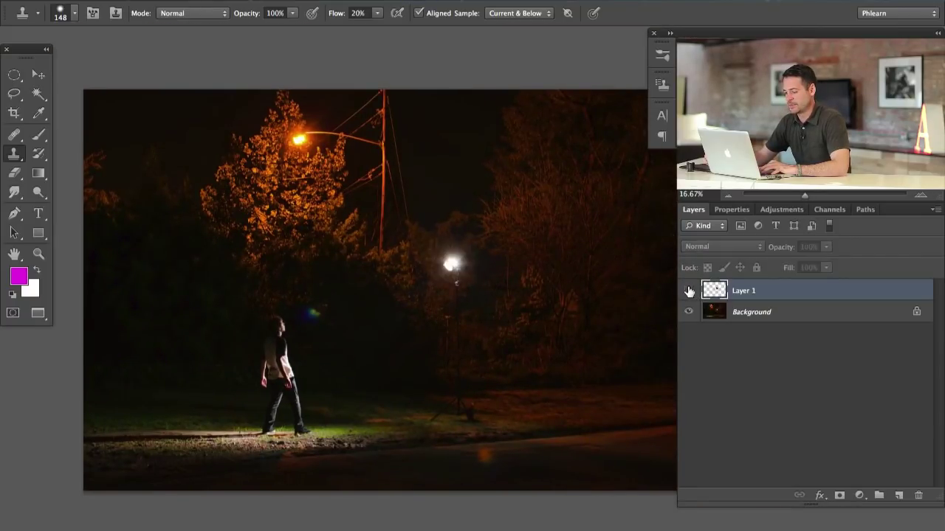
drag(539, 347, 512, 353)
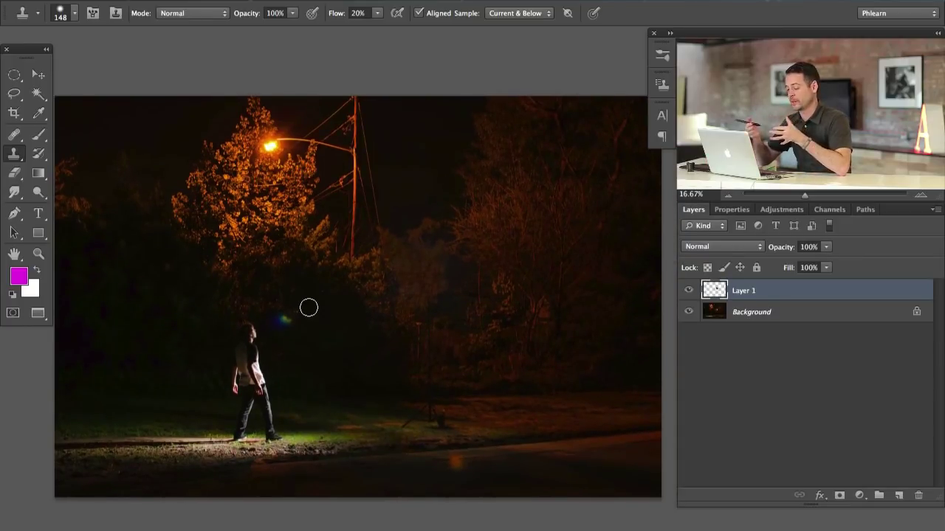
Add another empty layer above the cloned layer, switch to the Polygonal Lasso tool, and compare the scene with the studio light shown and hidden
click(898, 495)
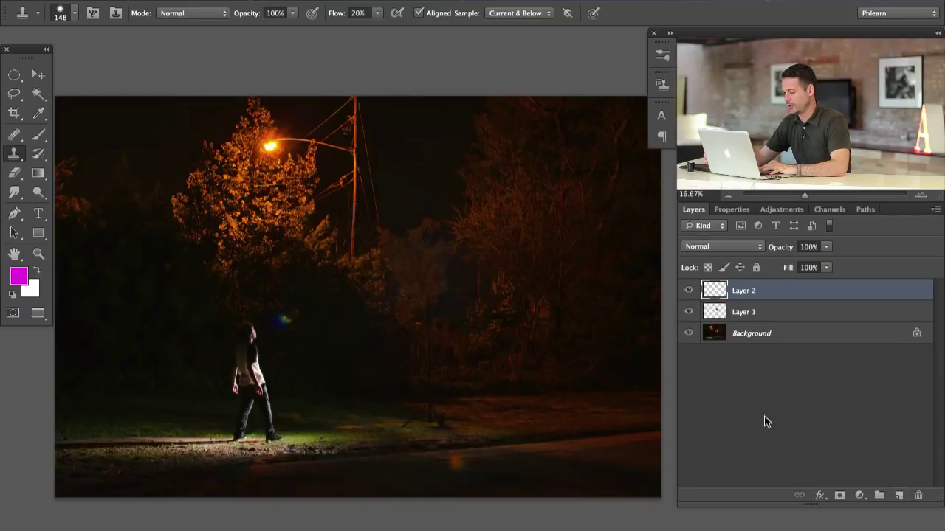
mouse_move(14, 93)
mouse_down()
mouse_move(43, 95)
mouse_move(71, 112)
mouse_up()
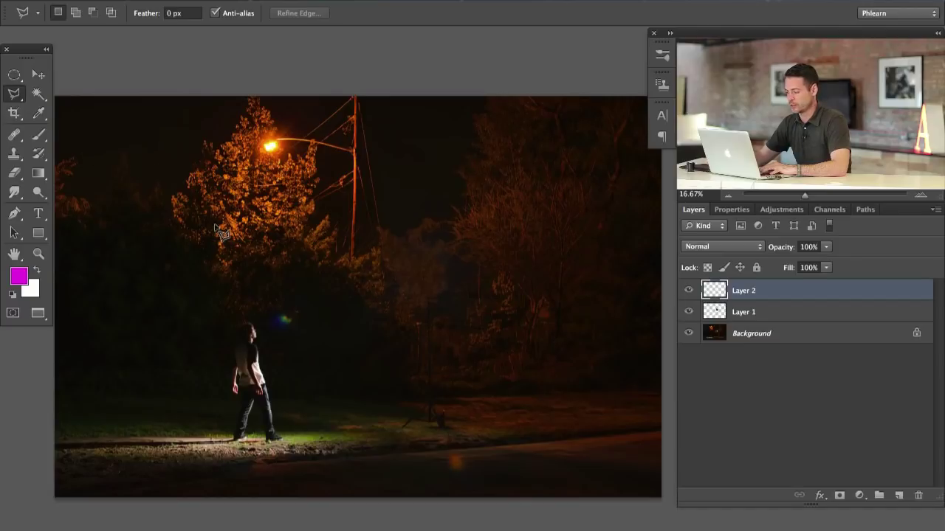
click(687, 315)
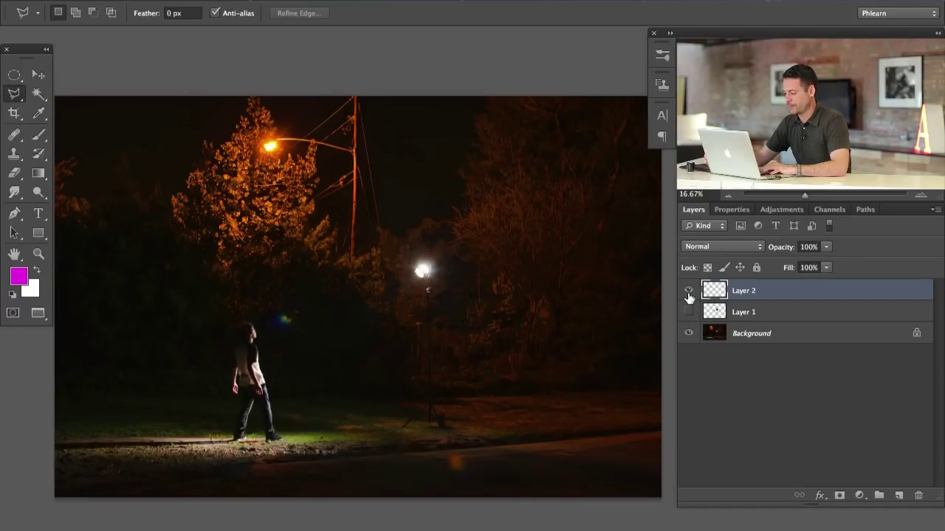
click(688, 313)
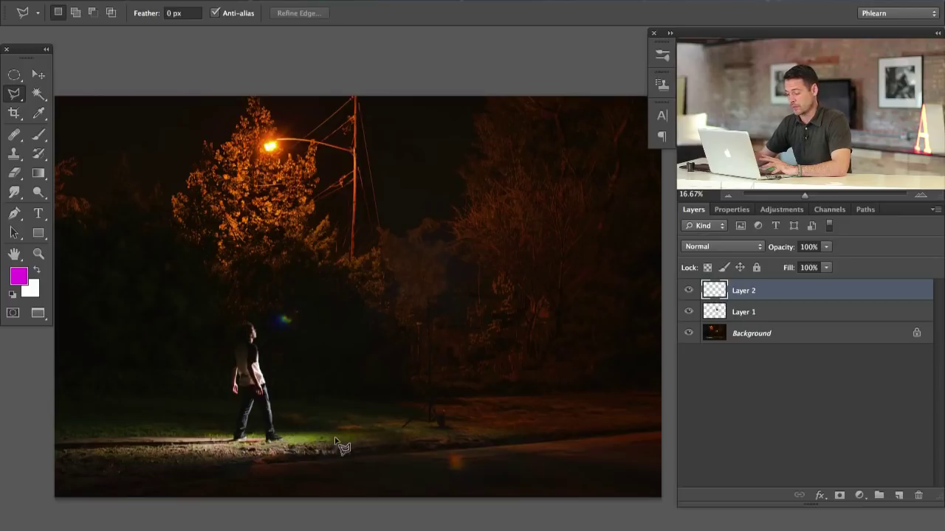
Outline a light-beam-shaped selection with the Polygonal Lasso, from beyond the image's upper-right corner widening down to the lit ground around the walking man
scroll(382, 411, right, 2)
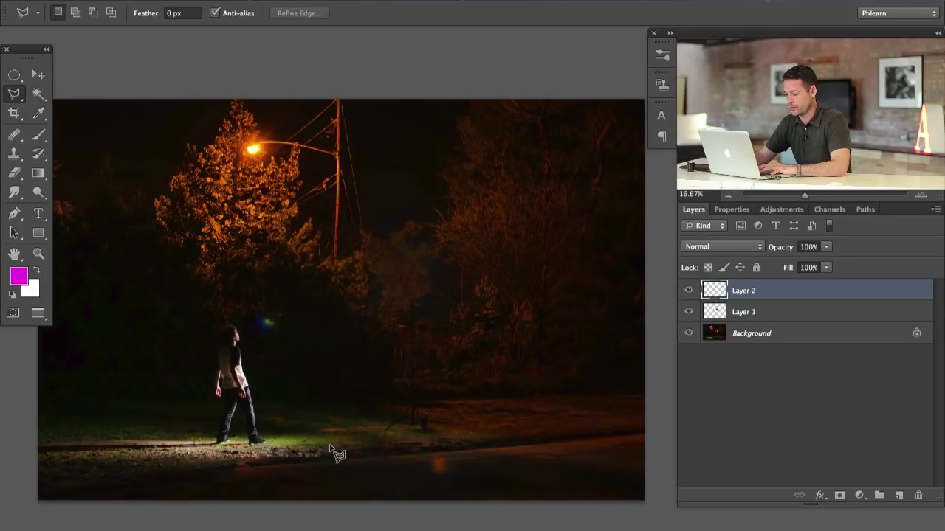
click(336, 448)
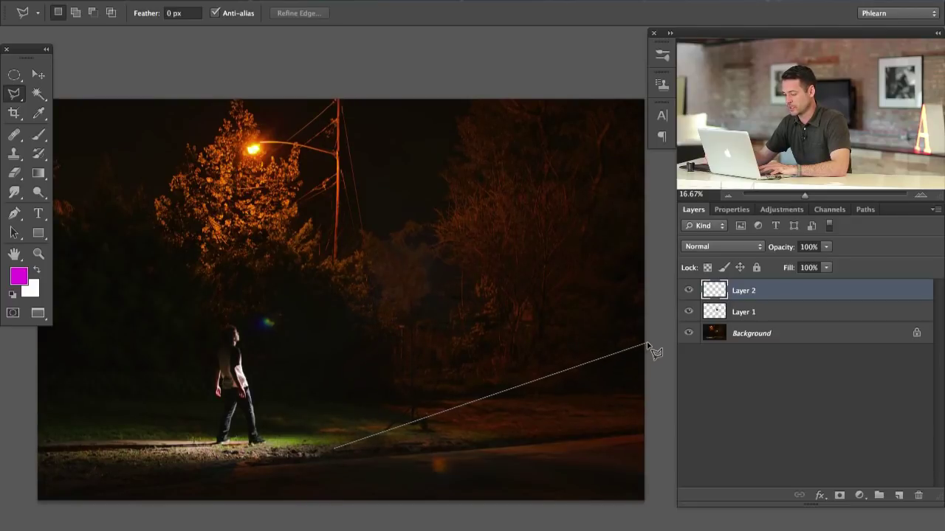
scroll(430, 76, up, 2)
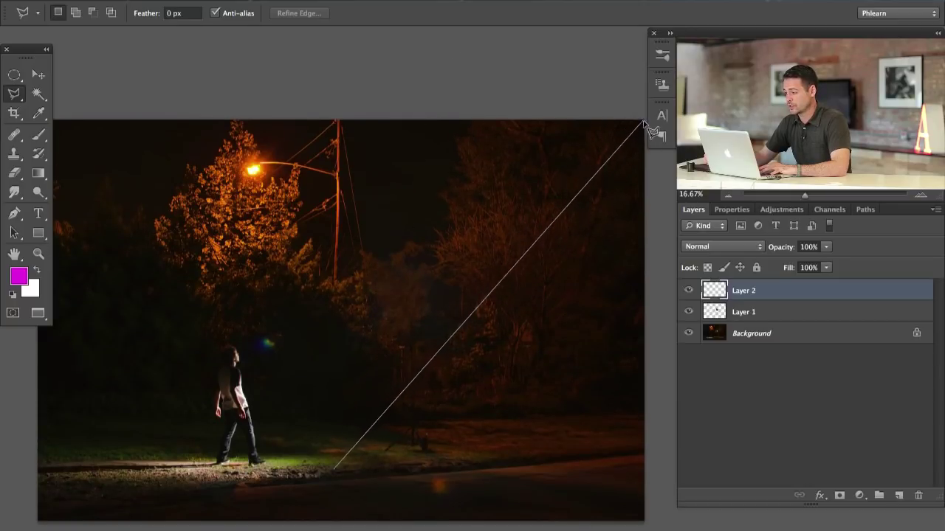
scroll(635, 129, right, 2)
scroll(635, 129, up, 1)
click(623, 134)
click(600, 101)
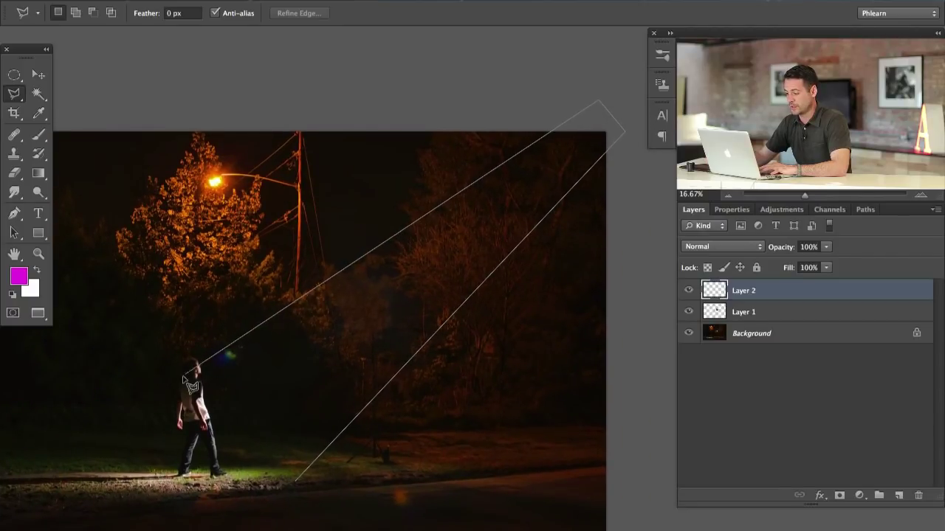
drag(354, 310, 407, 262)
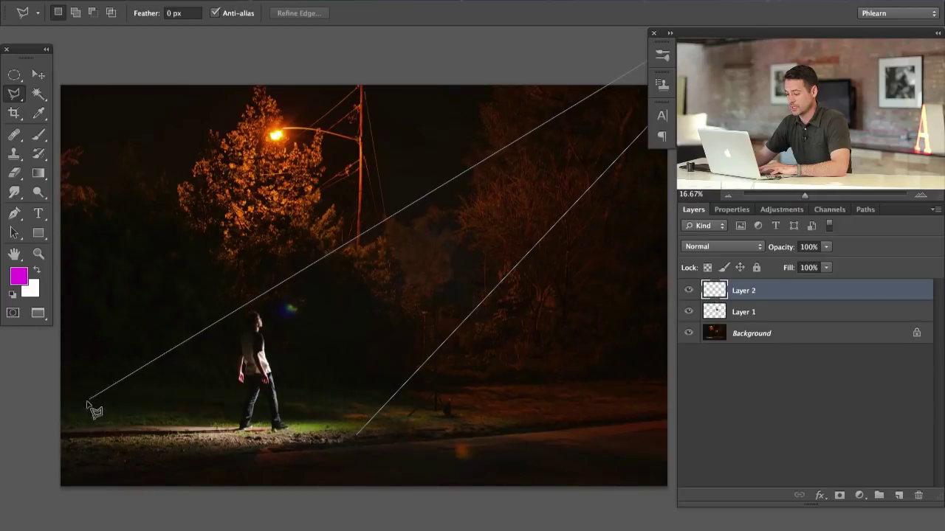
click(59, 435)
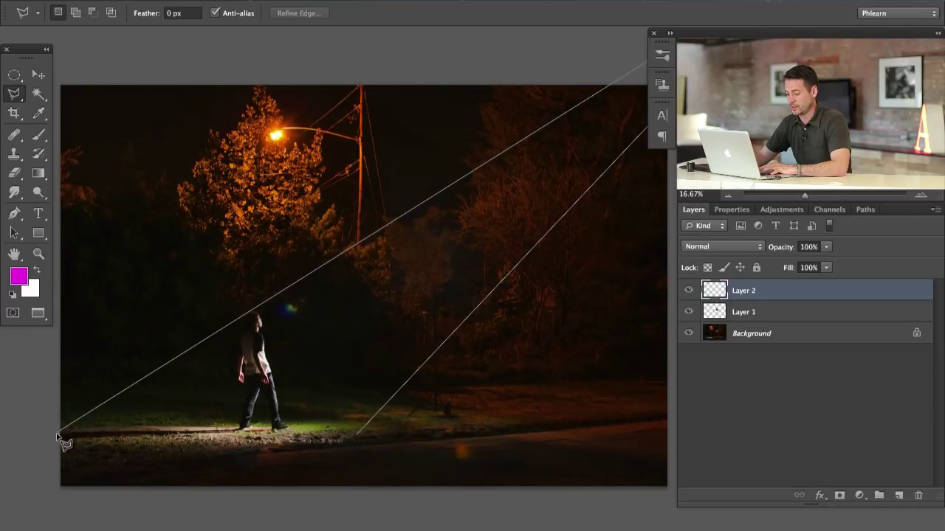
click(126, 458)
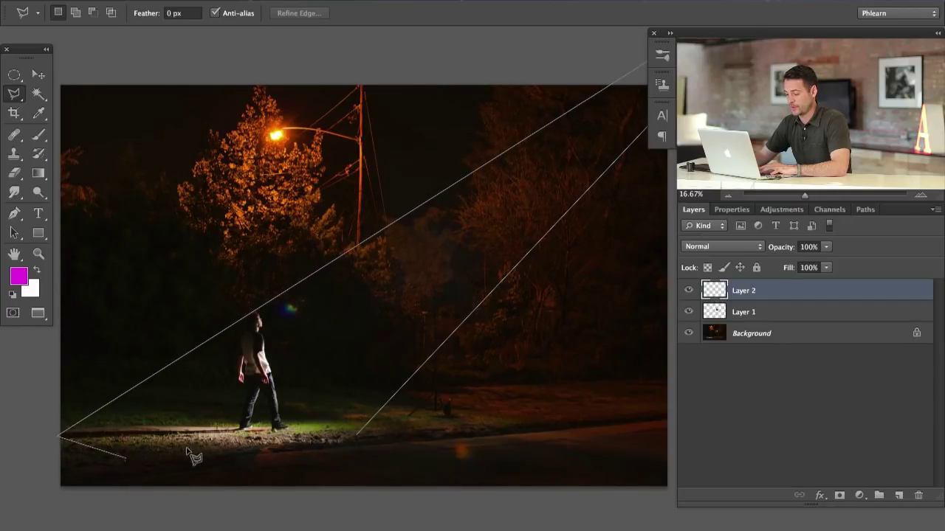
click(357, 438)
drag(413, 348, 384, 344)
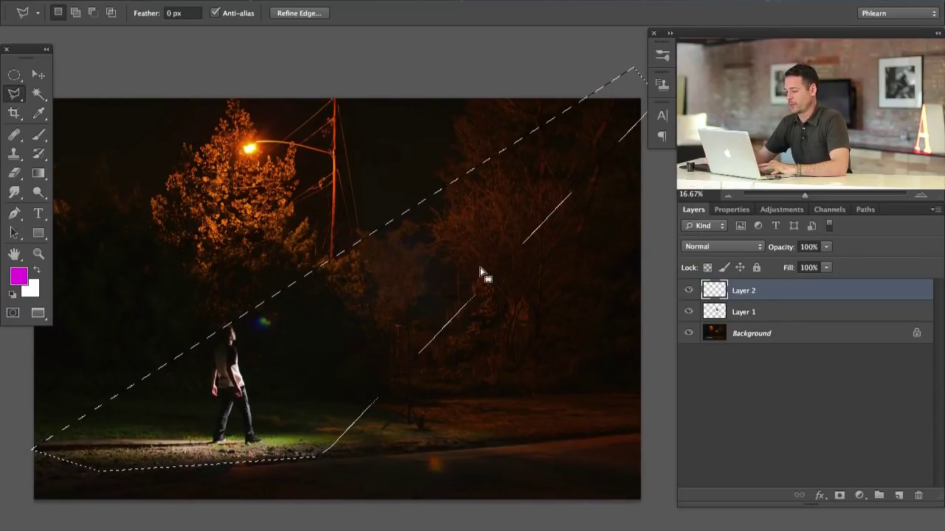
Add a Curves adjustment layer masked to the beam selection and raise the RGB curve's midpoint strongly to brighten the beam
click(859, 495)
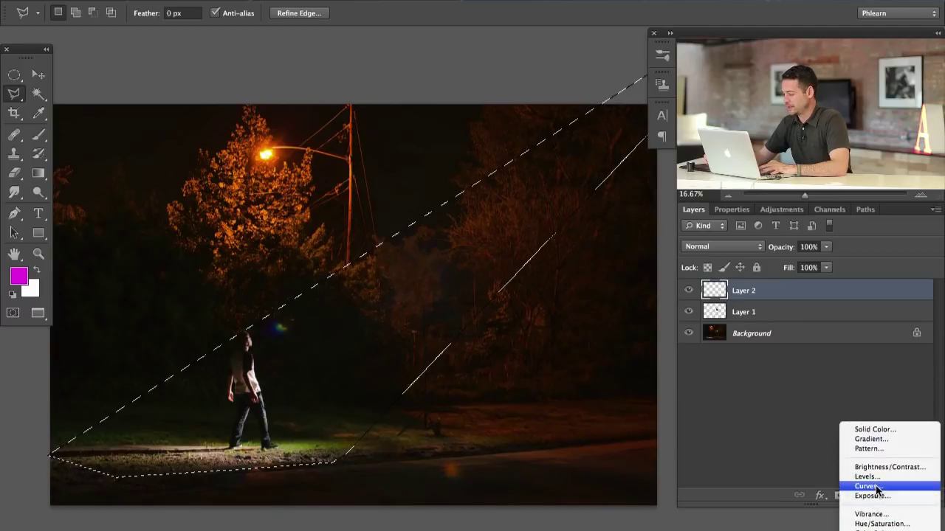
click(871, 486)
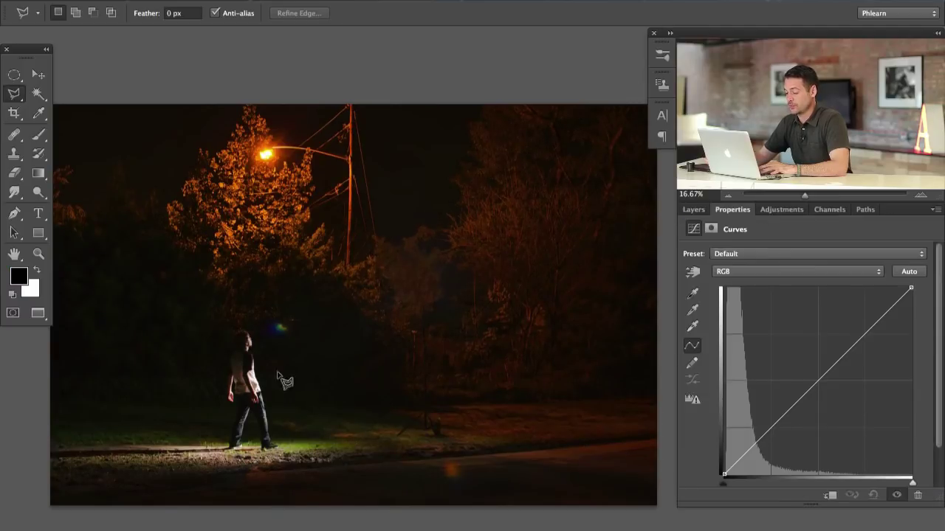
drag(817, 383, 784, 344)
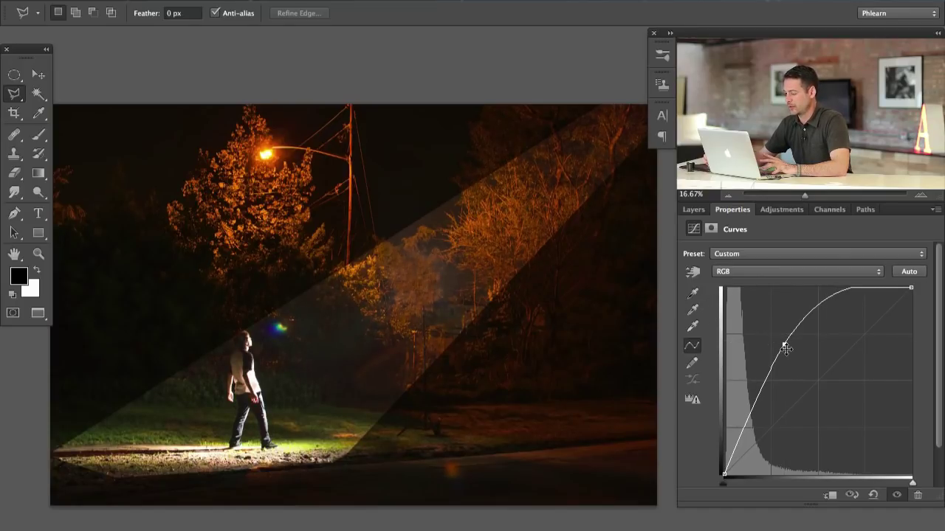
Compare the image with and without the Curves adjustment by toggling its layer's visibility
click(693, 209)
click(688, 291)
click(688, 291)
click(688, 291)
click(688, 291)
click(687, 290)
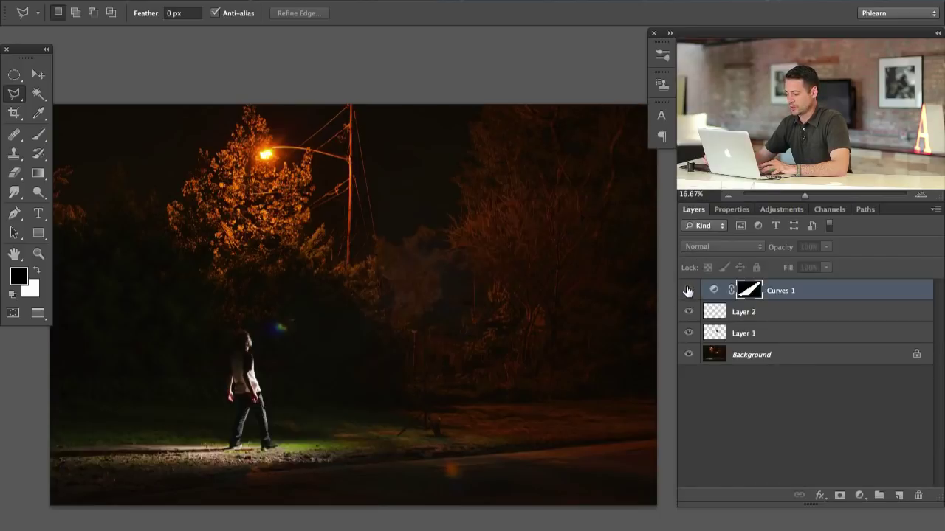
Show the Curves 1 layer again and soften its beam mask with a 158.9-pixel Gaussian Blur
click(688, 290)
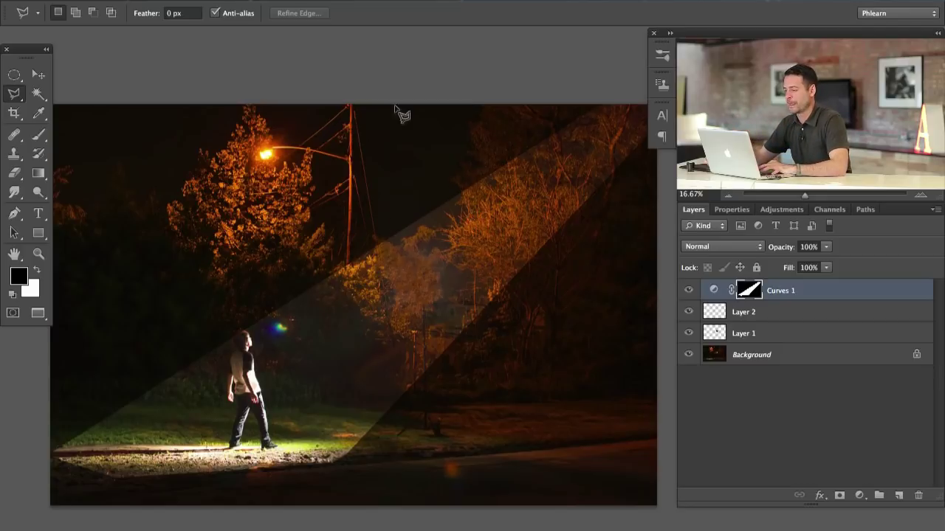
click(348, 2)
mouse_move(381, 164)
click(623, 275)
drag(550, 488, 551, 485)
click(638, 291)
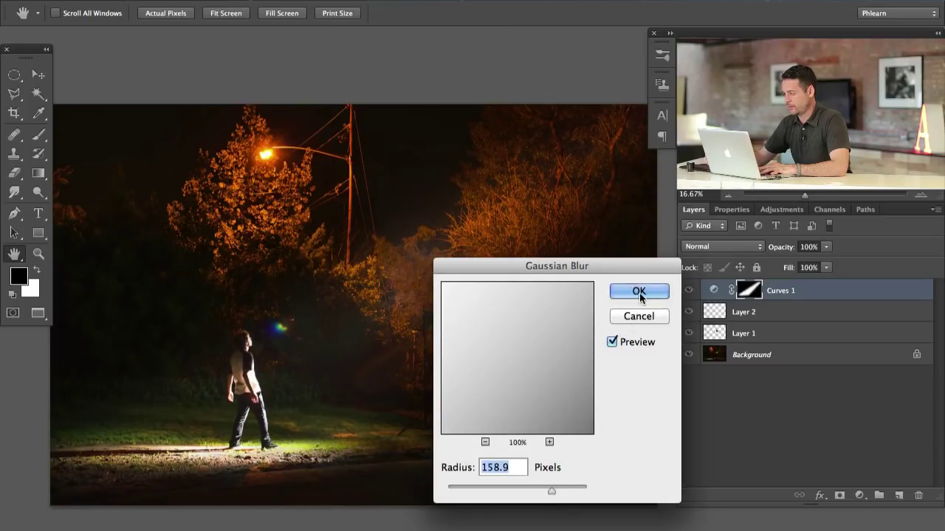
key(l)
Compare the image with and without the softened Curves 1 beam, and inspect its blurred mask on its own
click(686, 292)
click(686, 292)
click(687, 292)
click(686, 292)
click(687, 292)
click(685, 292)
click(687, 291)
click(687, 292)
click(687, 292)
click(687, 293)
click(687, 292)
click(687, 292)
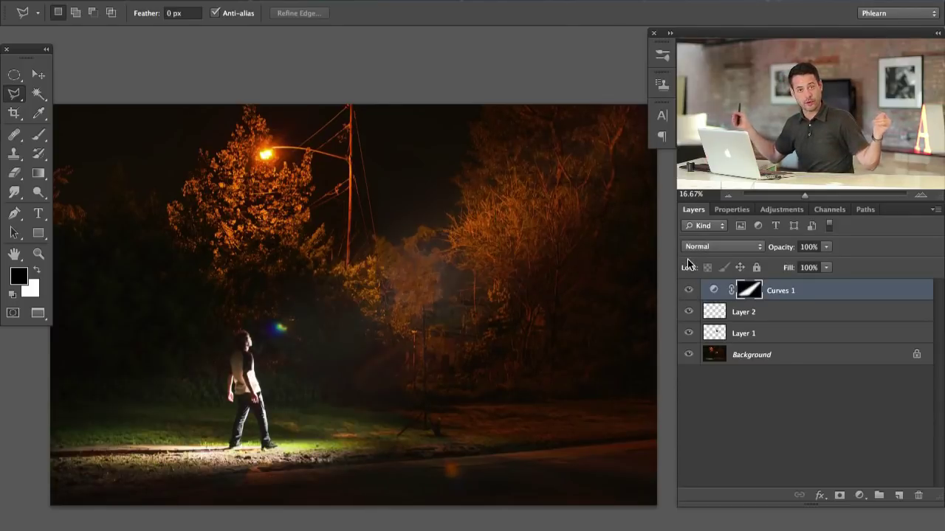
alt+click(757, 292)
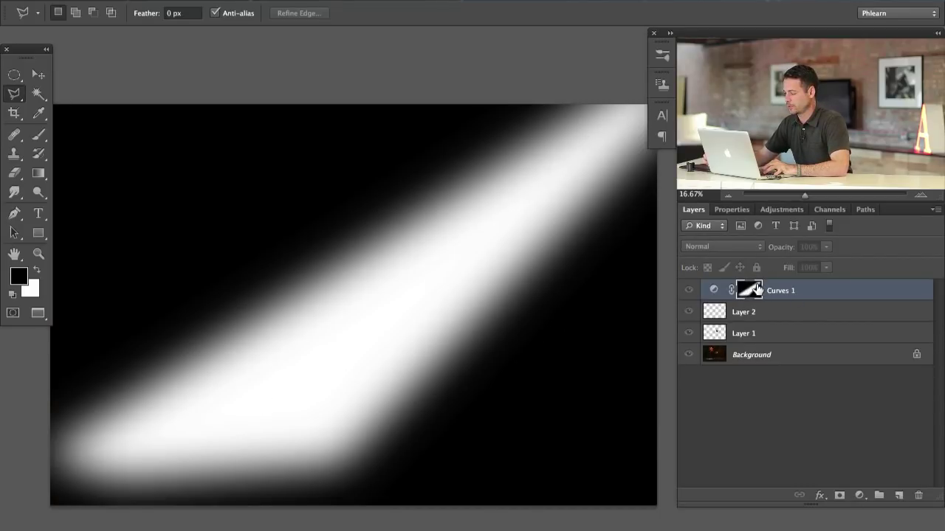
alt+click(758, 291)
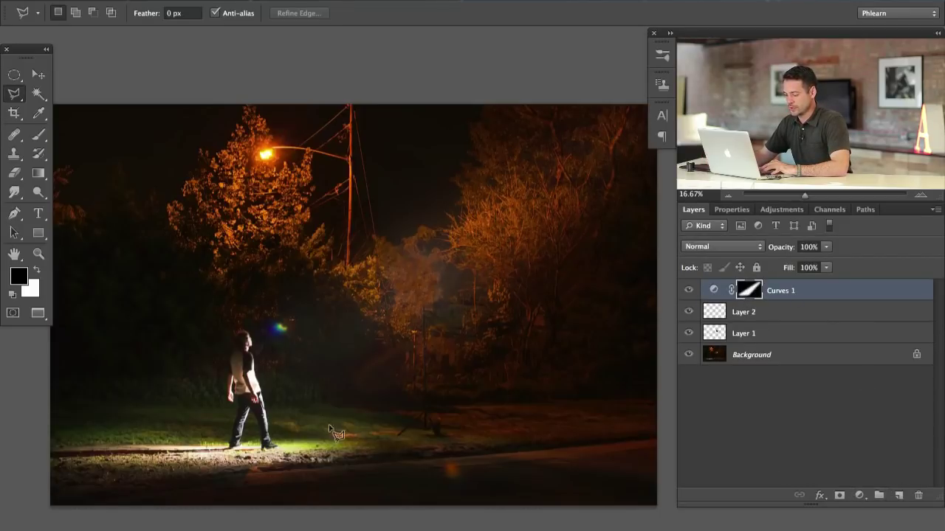
Outline a narrower beam selection with the Polygonal Lasso, from beyond the image's upper-right corner down to the lit ground at the man's feet
click(283, 441)
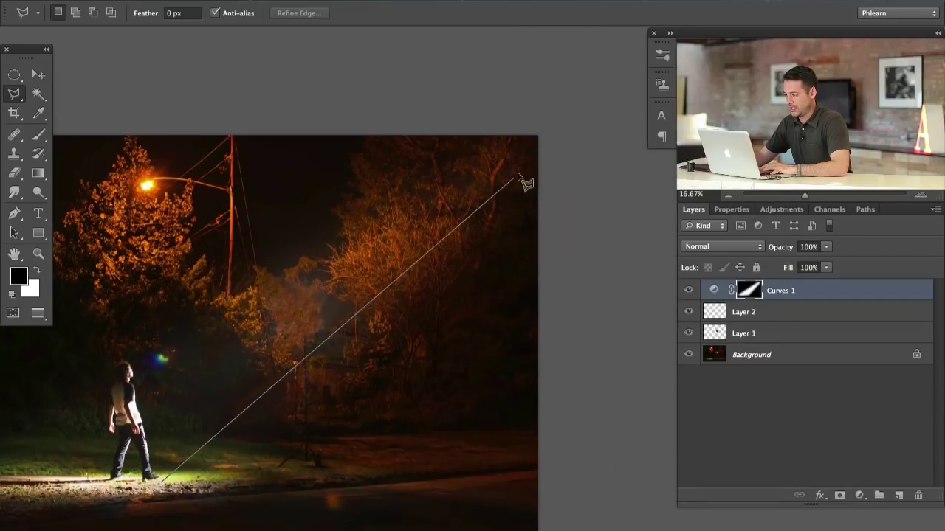
drag(373, 254, 546, 164)
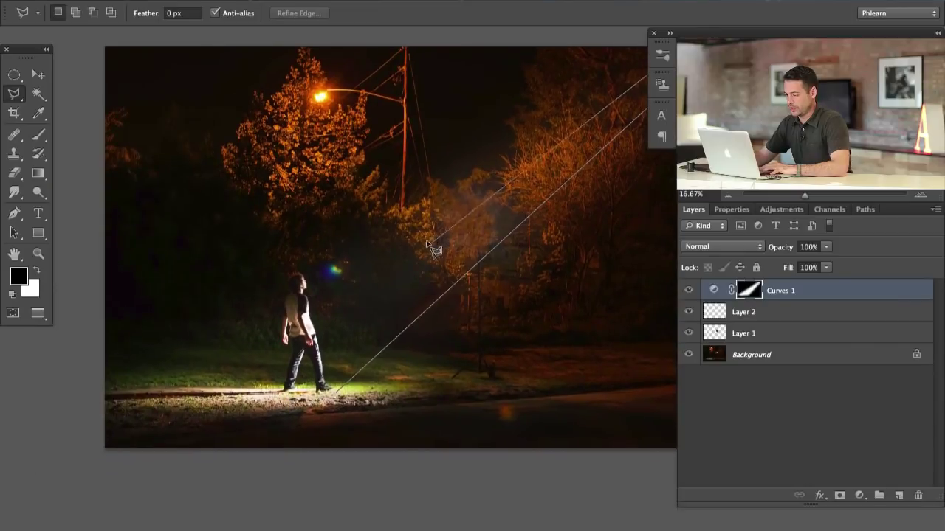
click(182, 389)
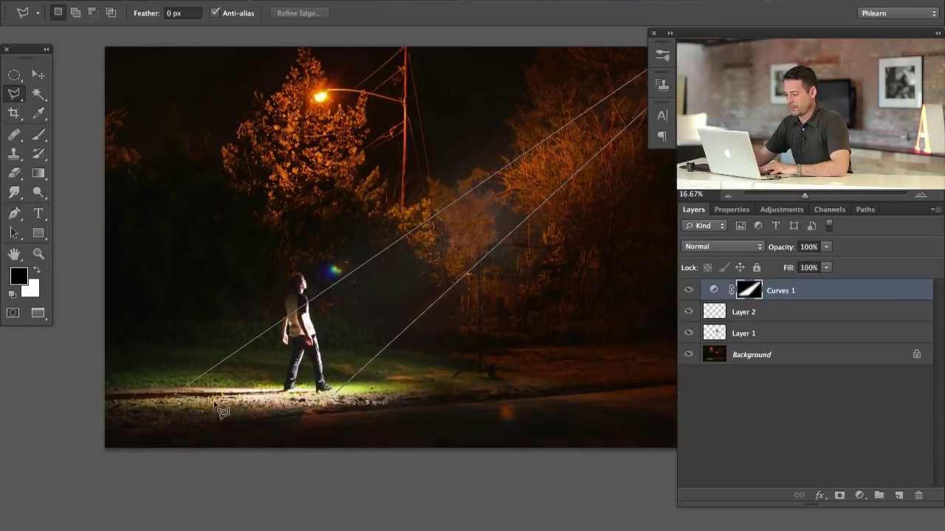
click(337, 392)
scroll(473, 281, right, 5)
scroll(472, 280, up, 3)
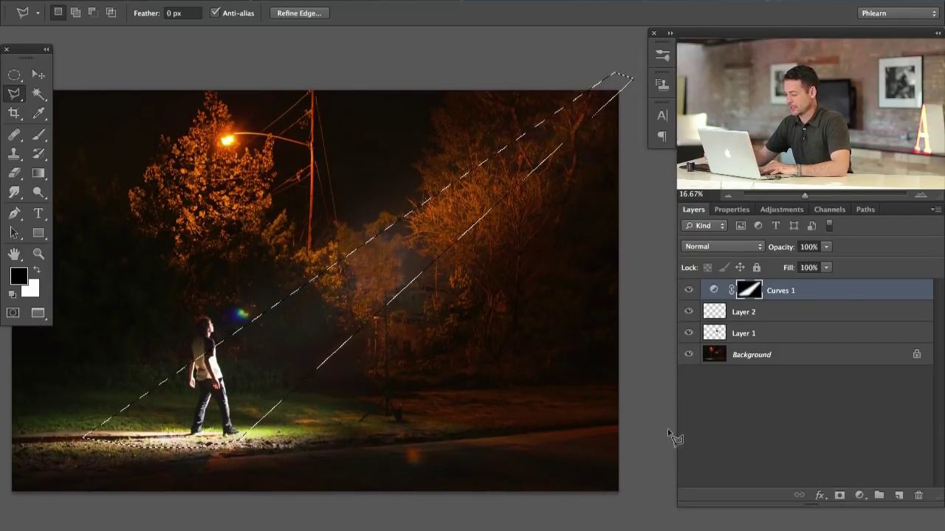
Add a second Curves adjustment layer masked to the narrower beam, raise its RGB curve's midpoint, and check the effect with the layer hidden and shown
click(860, 495)
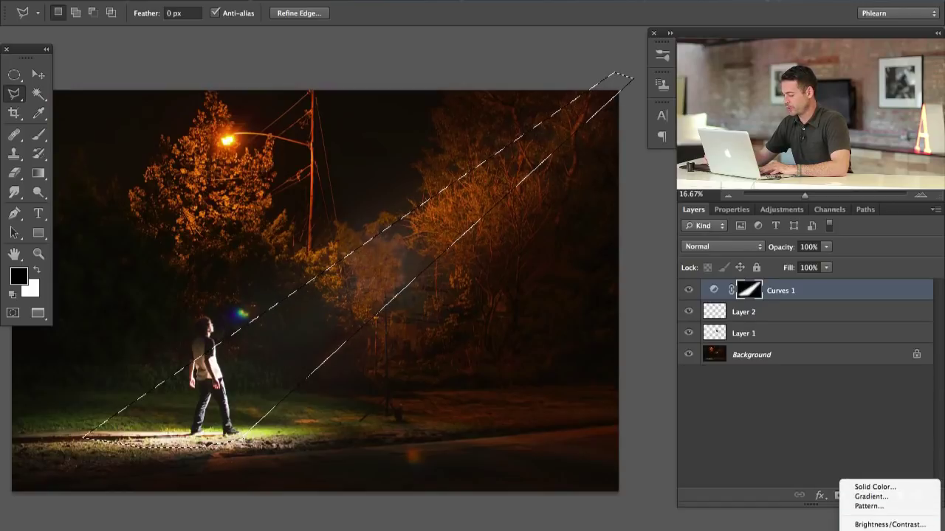
click(886, 530)
drag(802, 384, 793, 365)
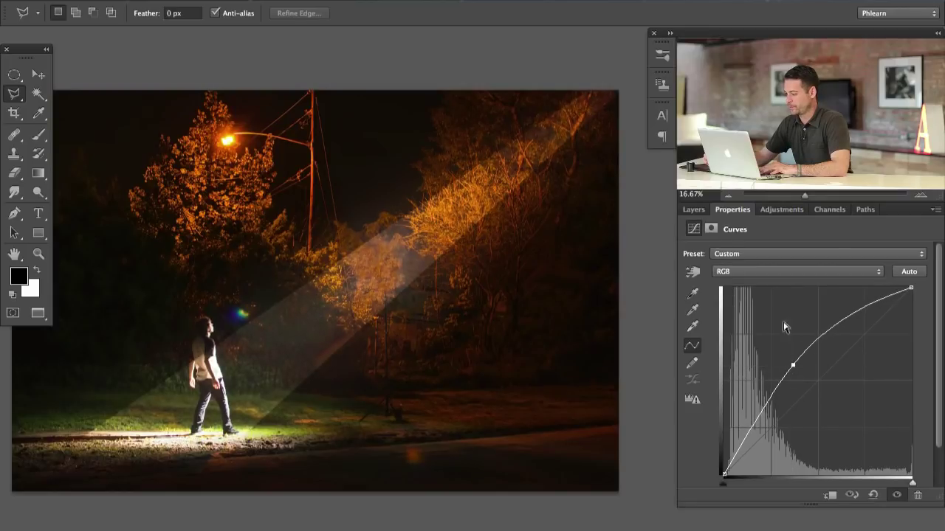
click(691, 210)
click(689, 291)
click(689, 290)
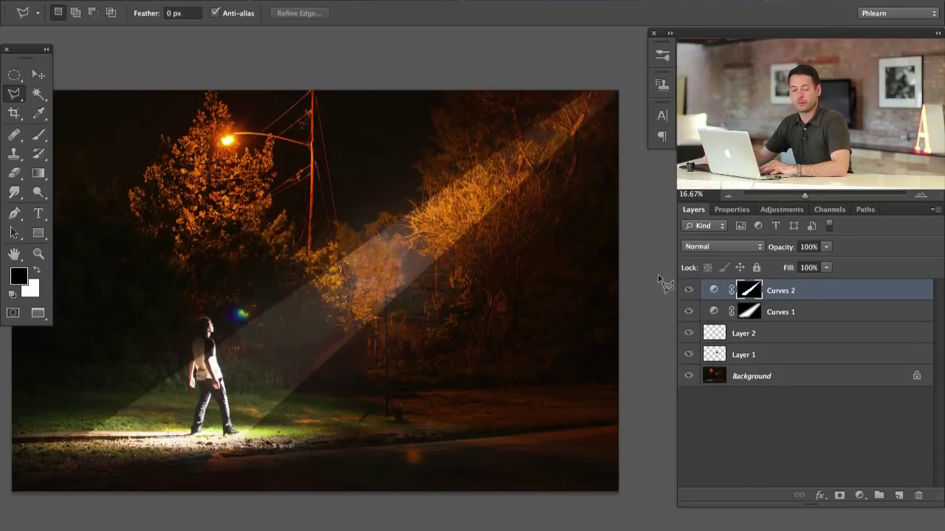
Soften the Curves 2 mask with a Gaussian Blur of about 100.1 pixels
click(350, 0)
mouse_move(443, 164)
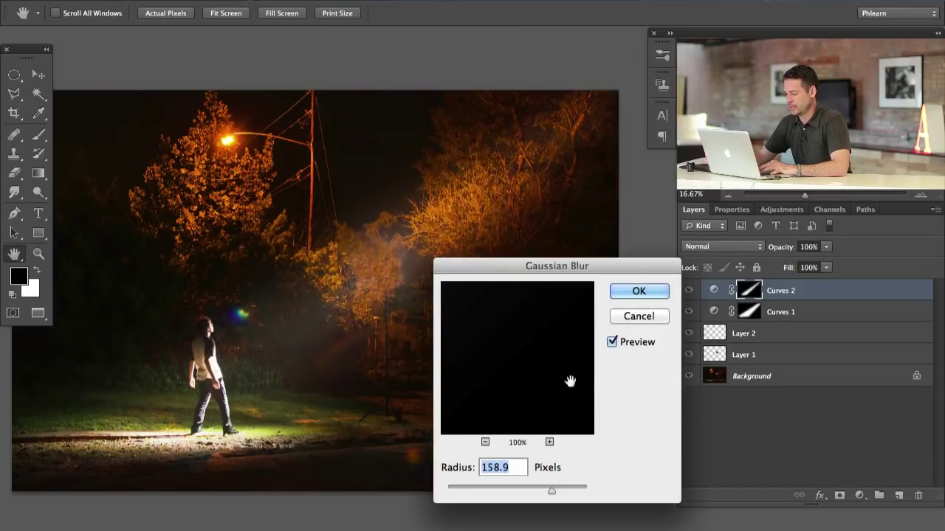
drag(543, 488, 496, 487)
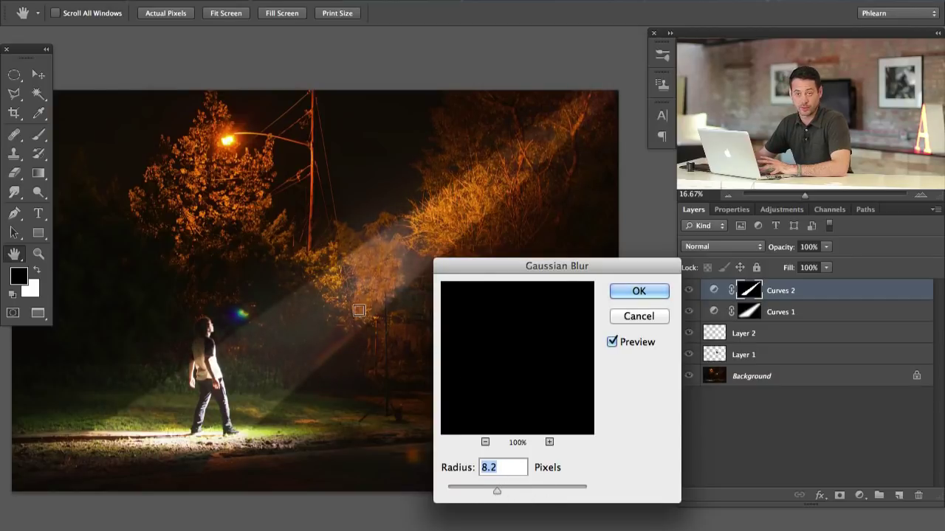
click(522, 488)
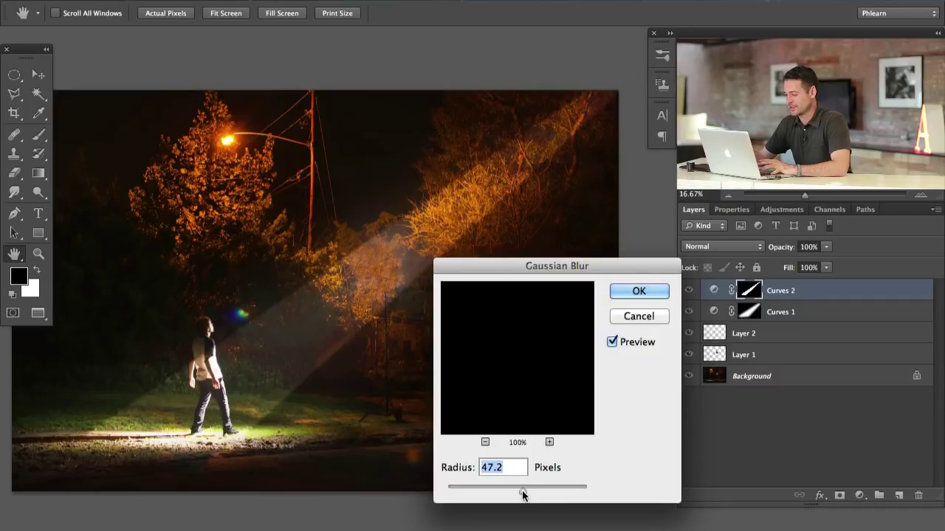
click(536, 488)
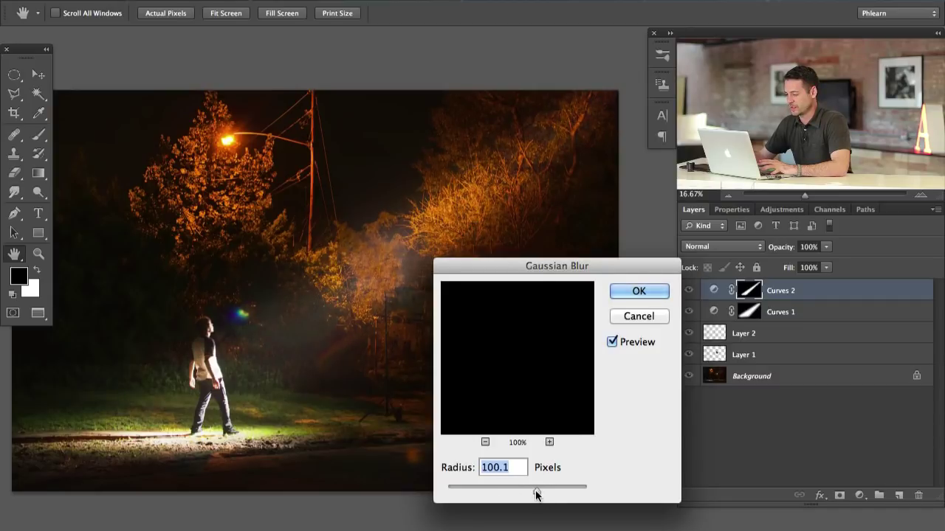
click(634, 320)
Compare the image with and without Curves 2 by toggling its visibility
click(689, 290)
click(688, 290)
click(689, 290)
click(688, 290)
click(689, 290)
click(688, 290)
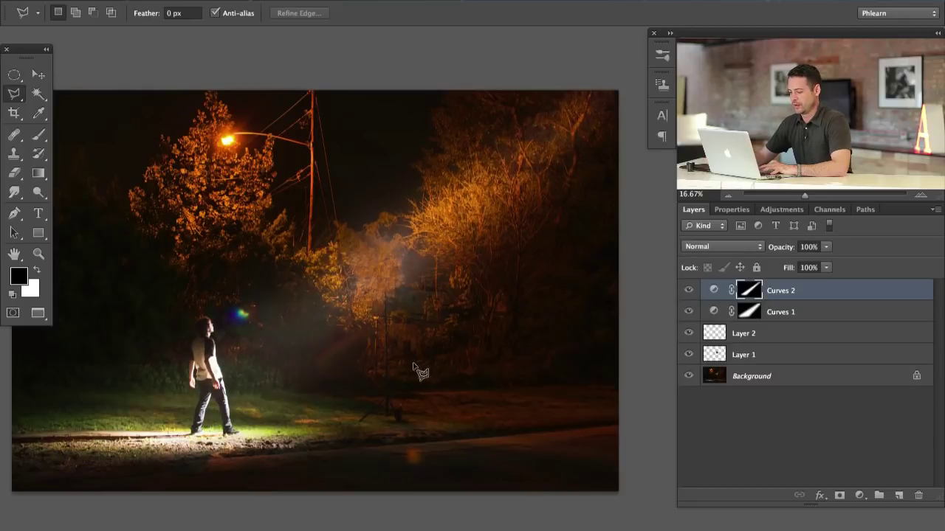
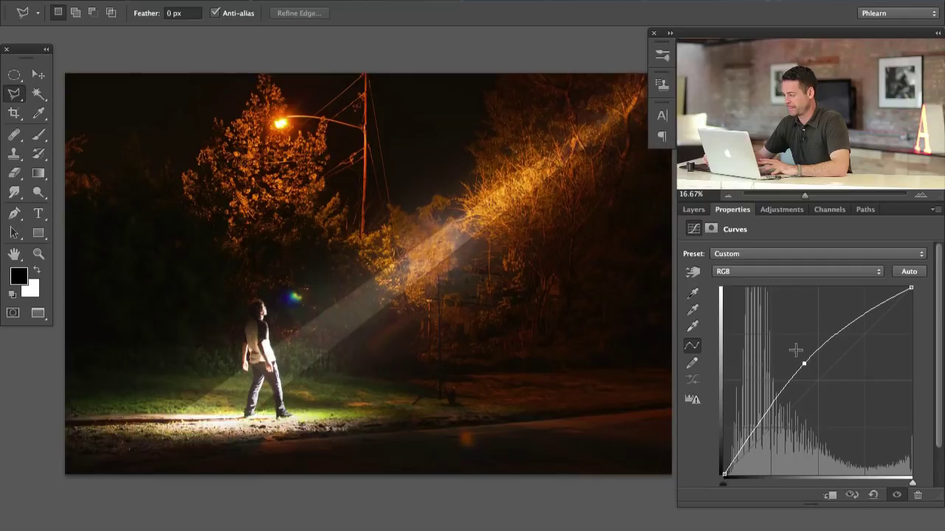
Soften the narrow beam mask of Curves 3 with a 73.7-pixel Gaussian Blur
click(693, 210)
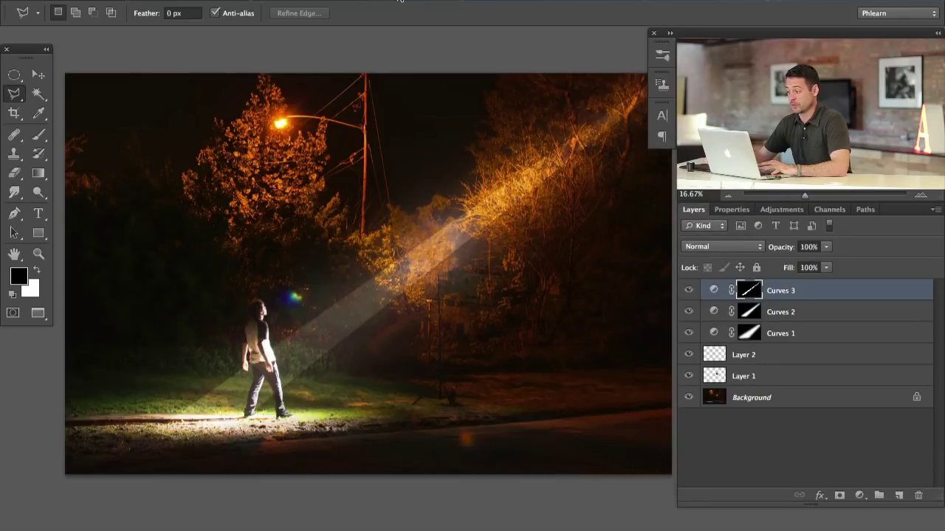
click(399, 0)
mouse_move(377, 164)
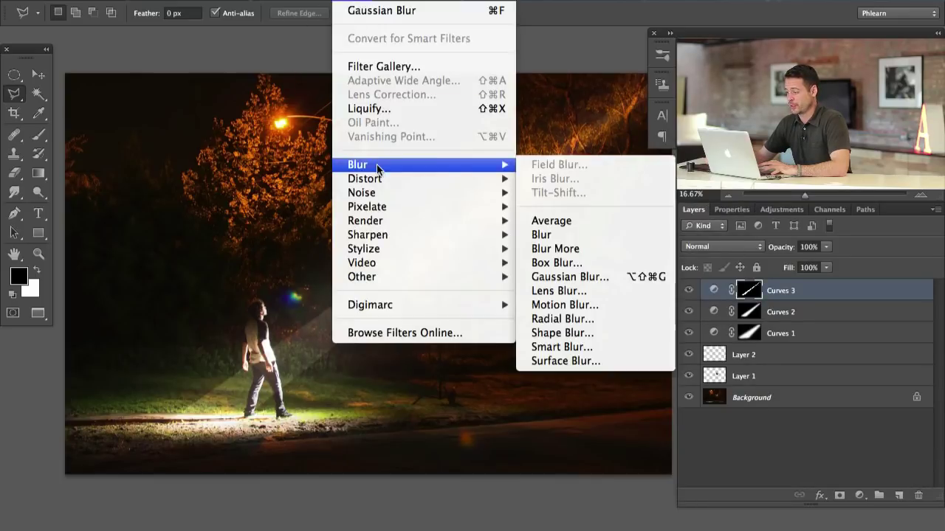
click(558, 276)
click(510, 486)
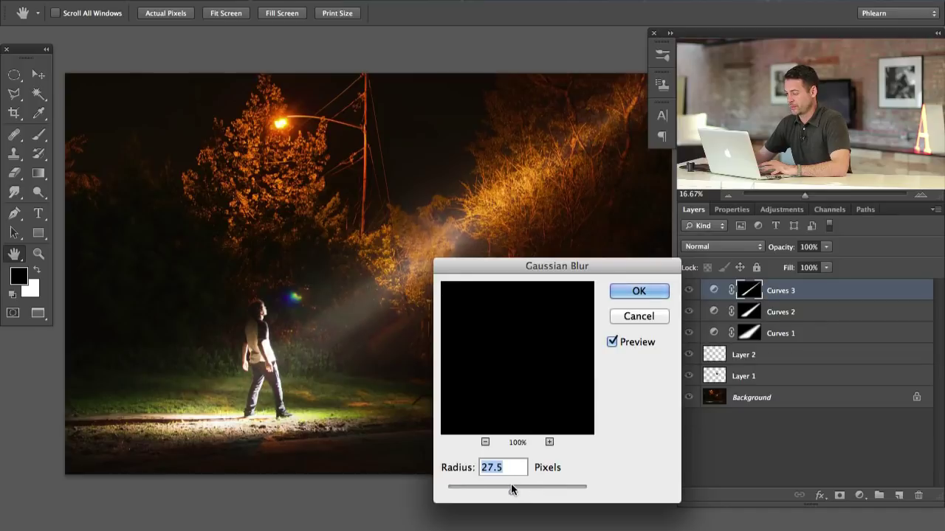
drag(510, 485, 530, 486)
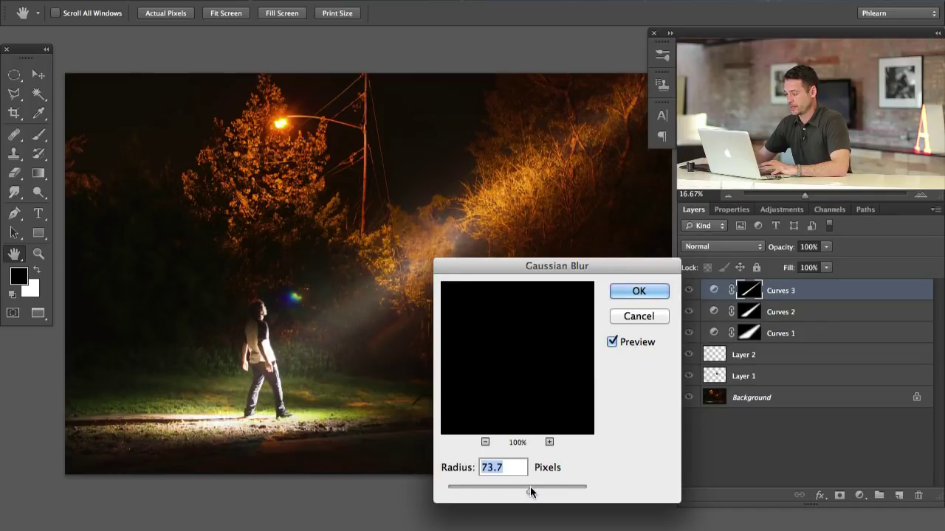
click(639, 292)
mouse_move(525, 349)
mouse_down()
mouse_move(510, 326)
mouse_move(490, 334)
mouse_up()
Check the image with Curves 3 hidden and shown, and lower its RGB curve's midpoint slightly to dim the inner beam
click(689, 291)
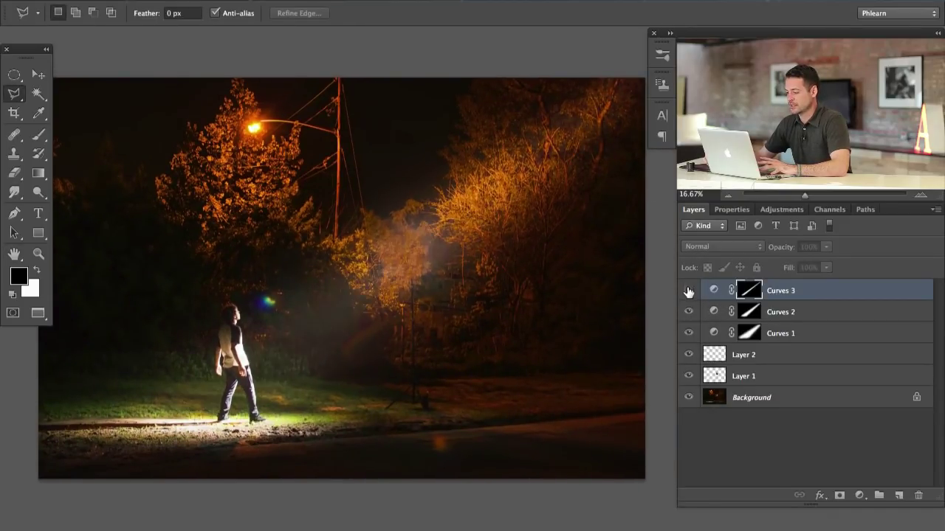
click(688, 292)
double_click(713, 290)
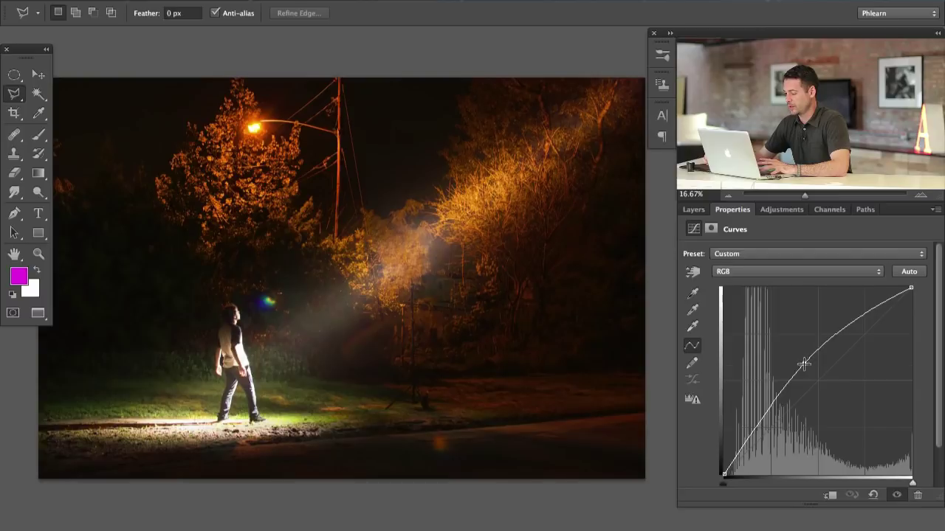
mouse_move(804, 364)
mouse_down()
mouse_move(805, 371)
mouse_move(769, 345)
mouse_move(797, 375)
mouse_up()
click(693, 211)
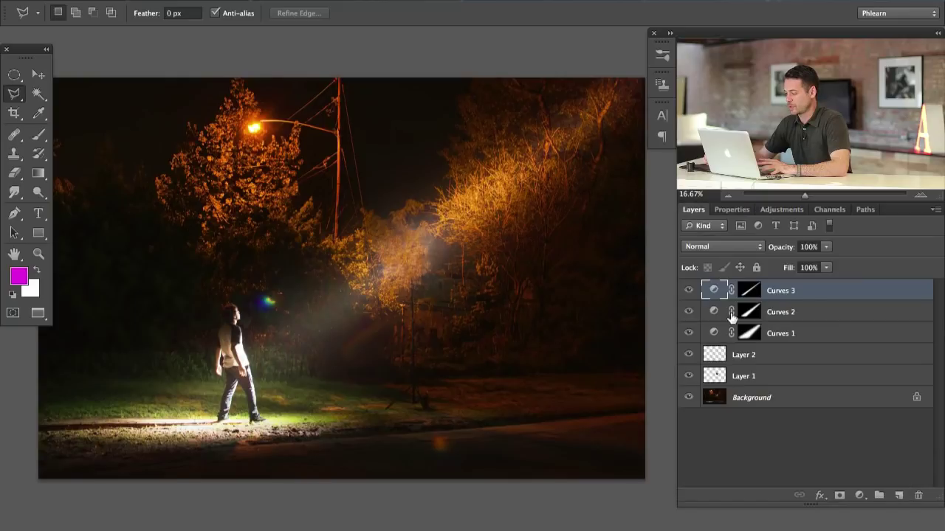
Hide Curves 3 and Curves 2, compare the image with and without Curves 1, and show all three Curves layers again
click(694, 312)
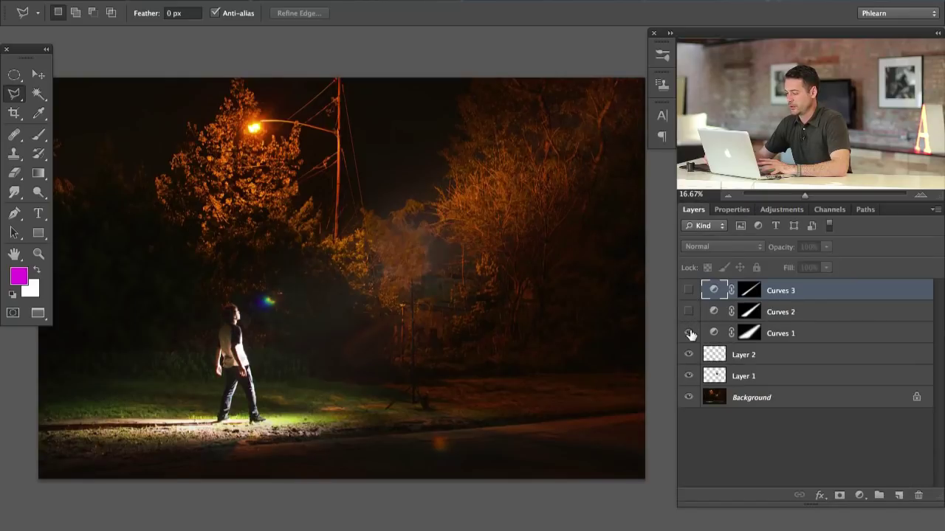
click(688, 334)
click(689, 334)
click(688, 333)
click(688, 333)
click(689, 333)
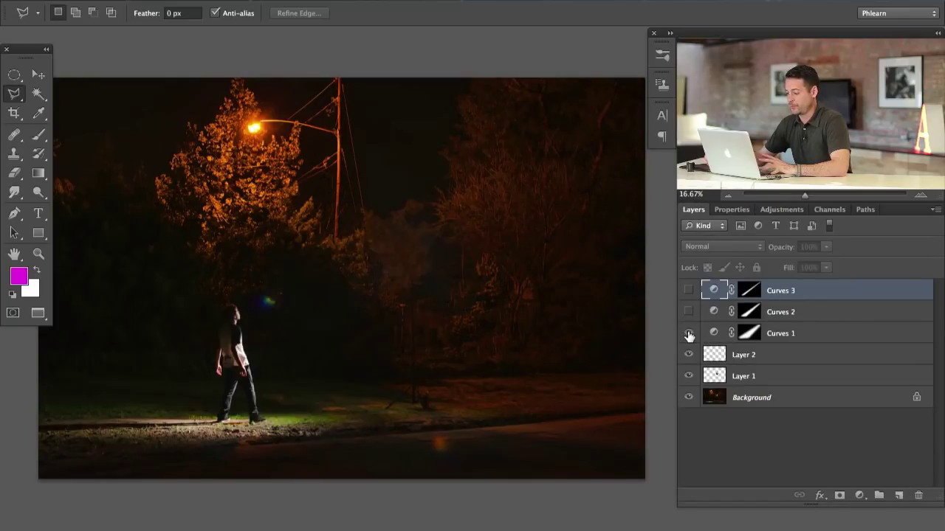
click(689, 333)
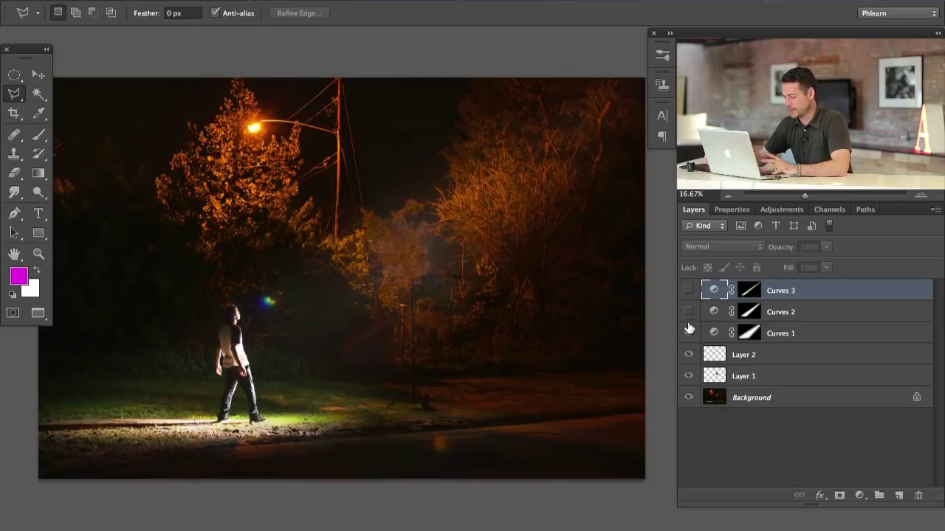
click(687, 312)
click(688, 291)
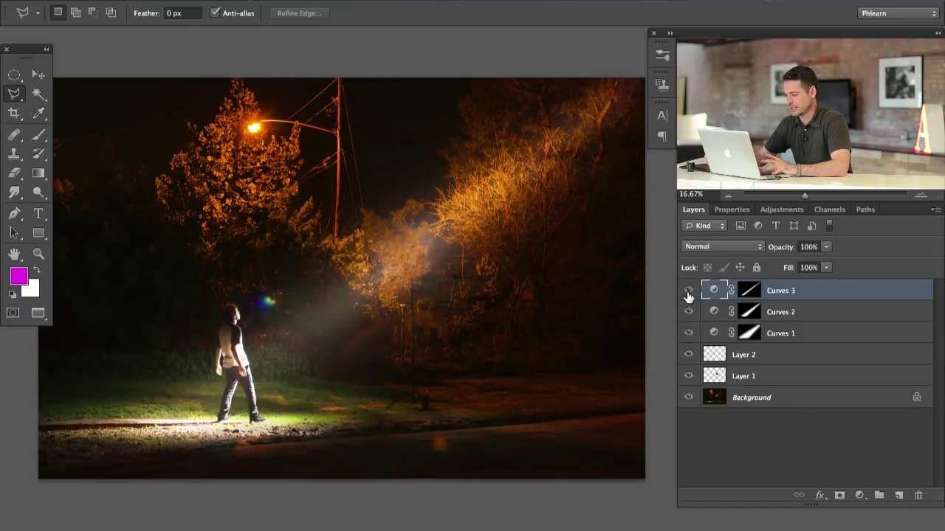
Hide all three Curves layers, show Curves 2 and Curves 3, and compare the beam with and without Curves 1
drag(688, 295, 690, 343)
click(689, 333)
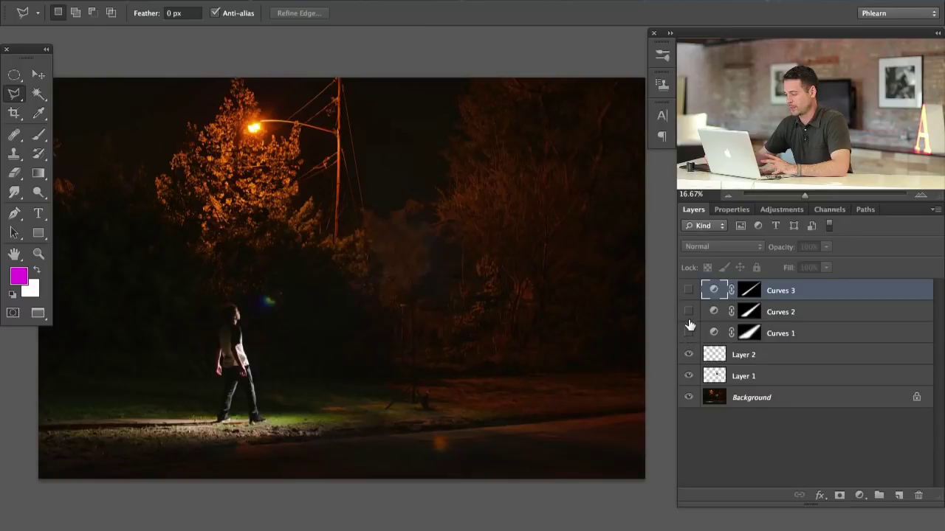
click(689, 312)
click(688, 291)
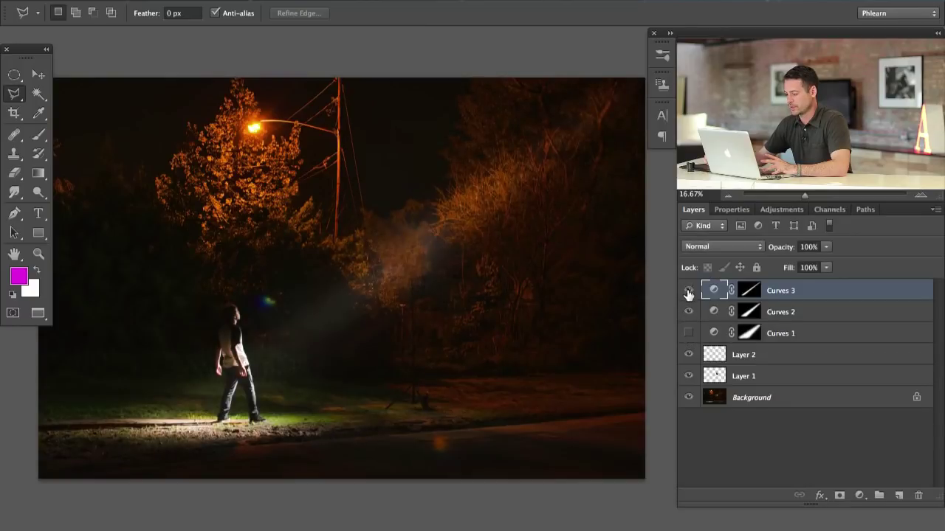
click(689, 335)
click(689, 334)
click(689, 335)
Lower the midpoint of Curves 1's RGB curve slightly to dim the wide beam, and hide Curves 3 and Curves 2
double_click(713, 334)
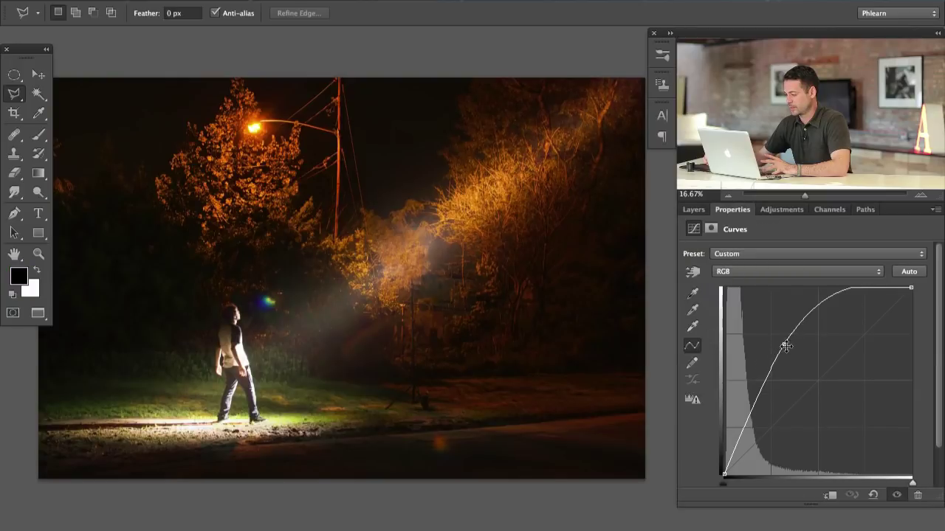
drag(786, 346, 787, 353)
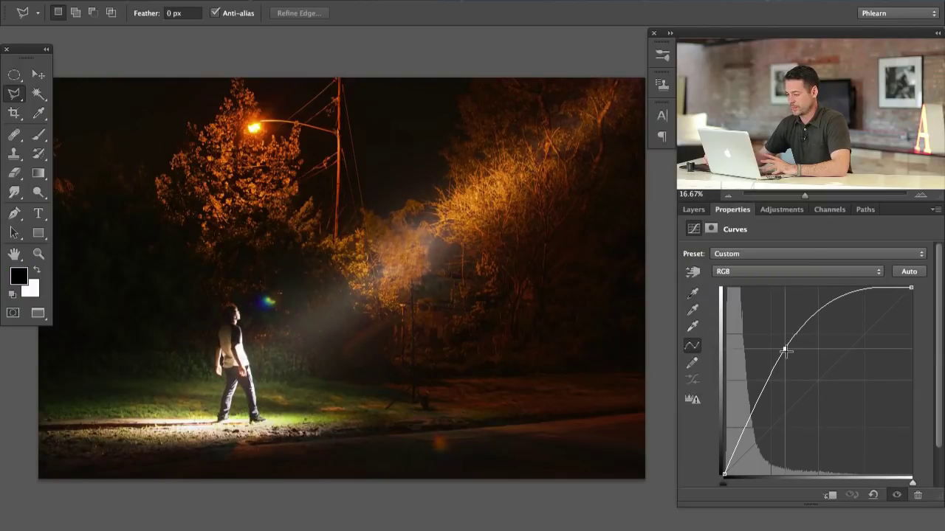
click(694, 210)
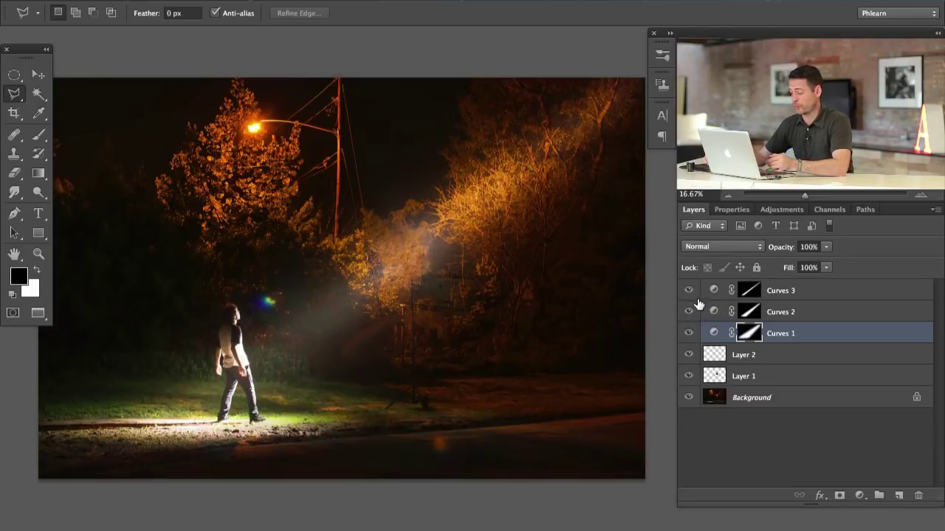
click(695, 333)
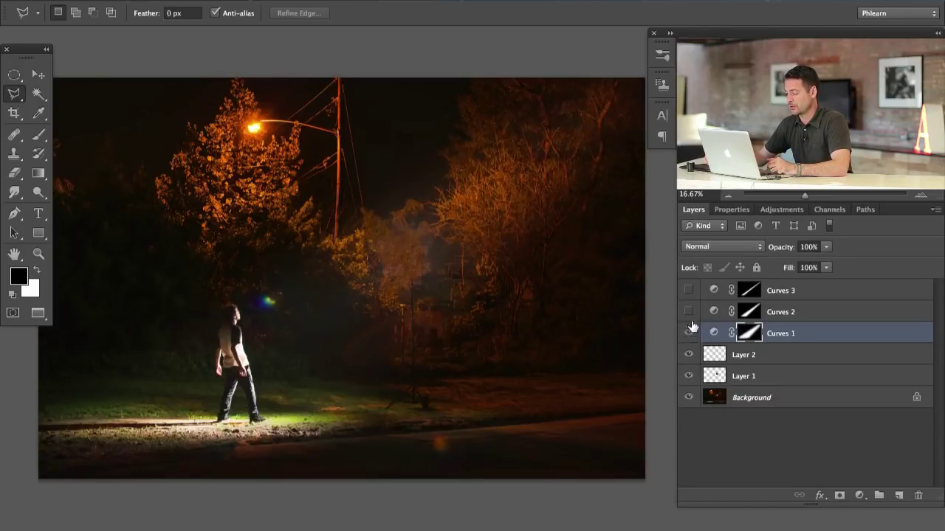
Show Curves 2 and Curves 3 again and make Curves 3 the active layer
click(688, 311)
click(688, 292)
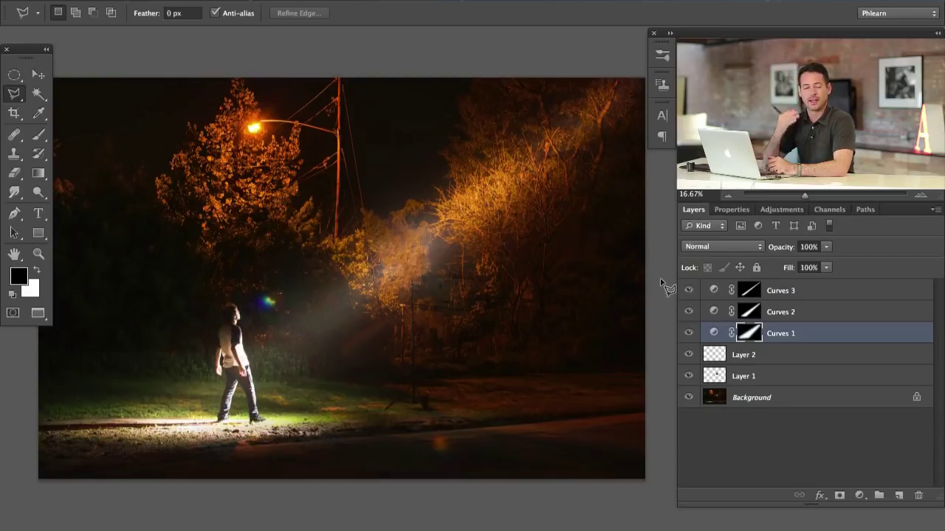
click(822, 297)
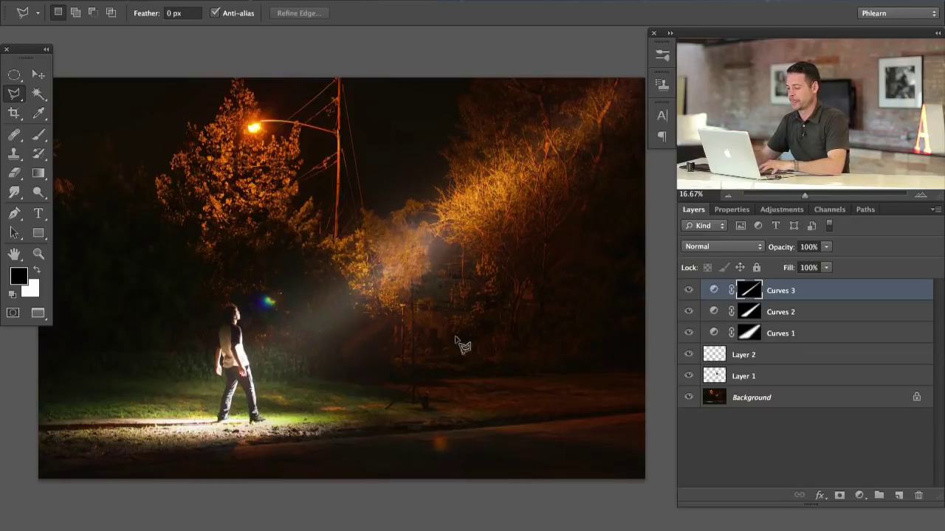
Add a Curves adjustment layer above Curves 3 and raise its RGB black point to lift the shadows into a haze
drag(388, 311, 410, 304)
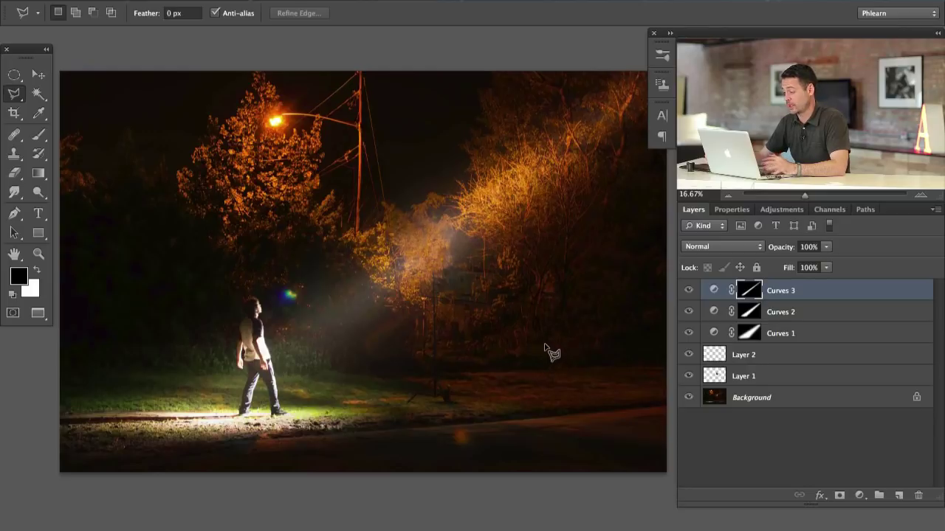
drag(611, 321, 592, 339)
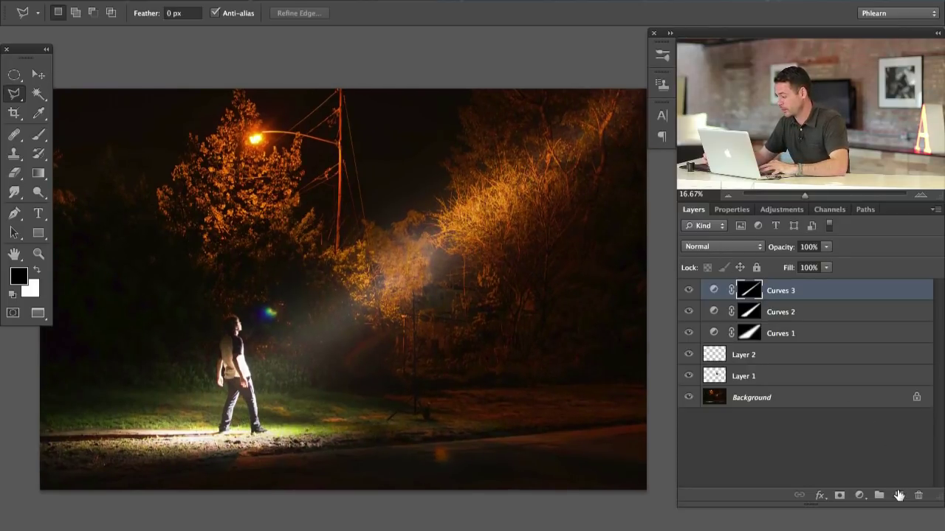
click(859, 496)
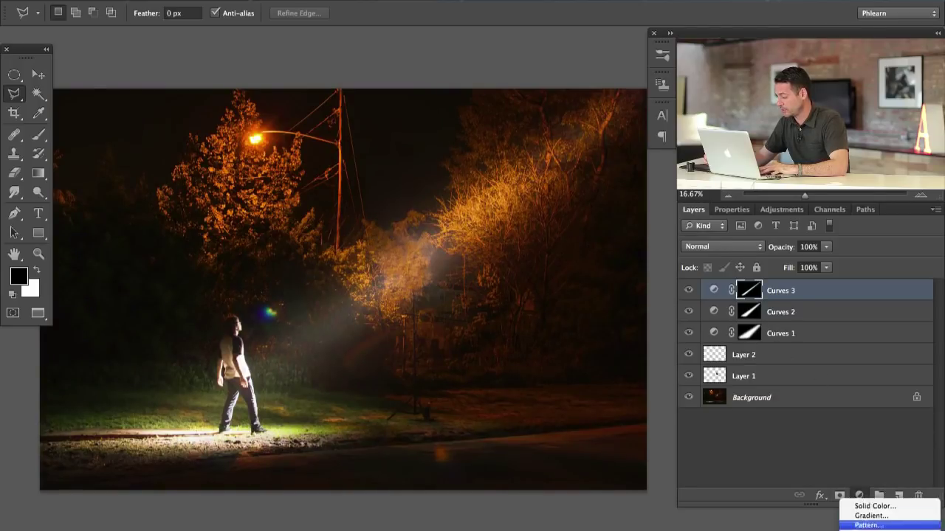
click(868, 486)
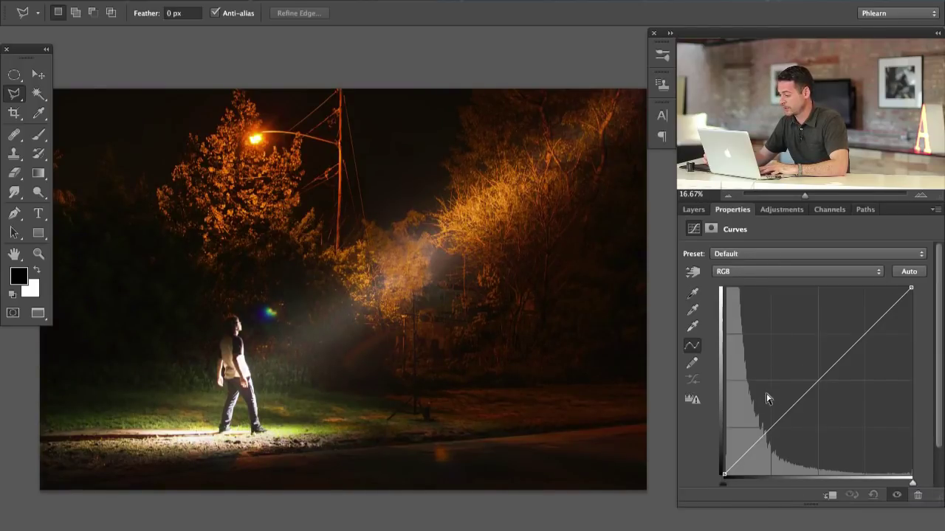
drag(813, 392, 831, 493)
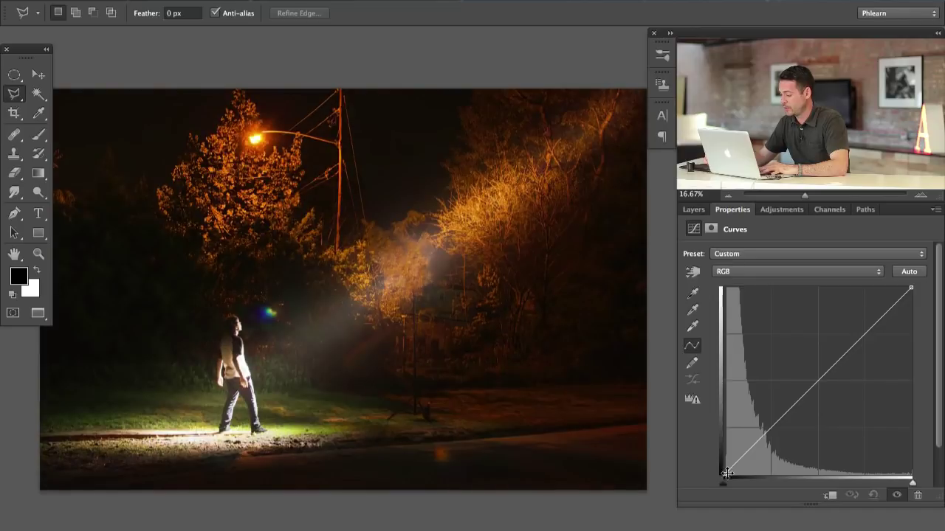
drag(723, 470, 718, 454)
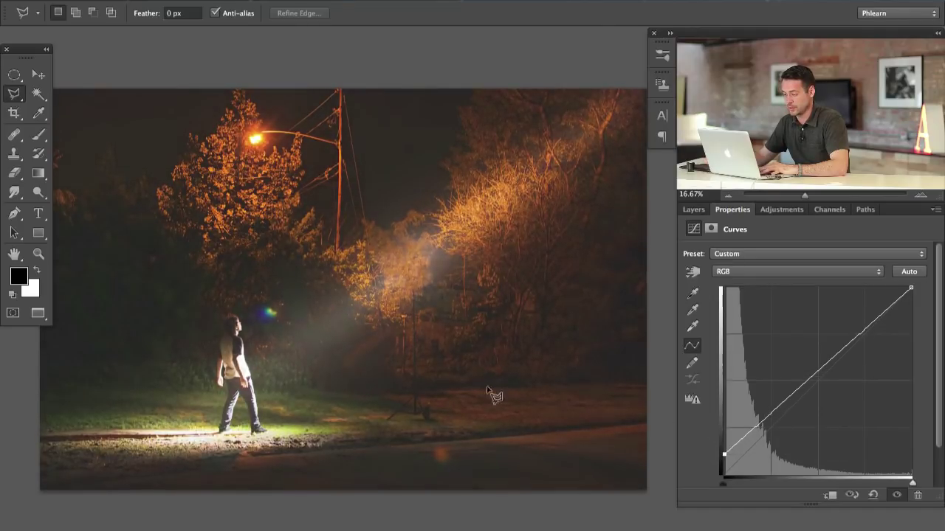
Invert the Curves 4 mask to black and paint white at 60% flow with an 829 px brush around the man and up the beam
click(693, 210)
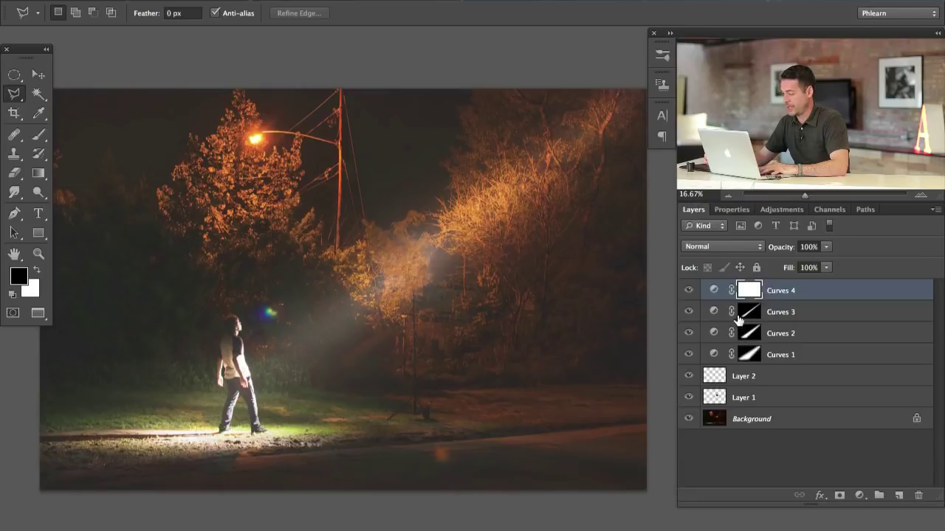
drag(355, 302, 411, 302)
key(b)
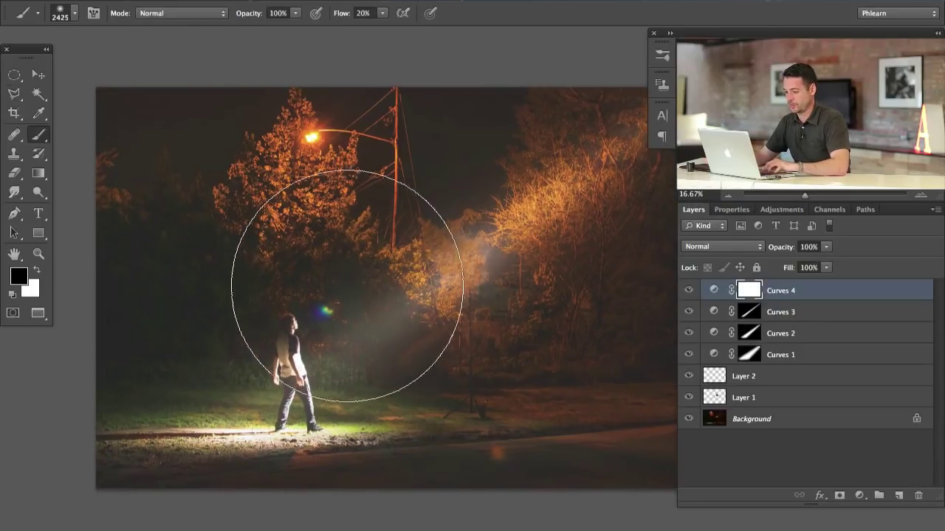
key(ctrl+i)
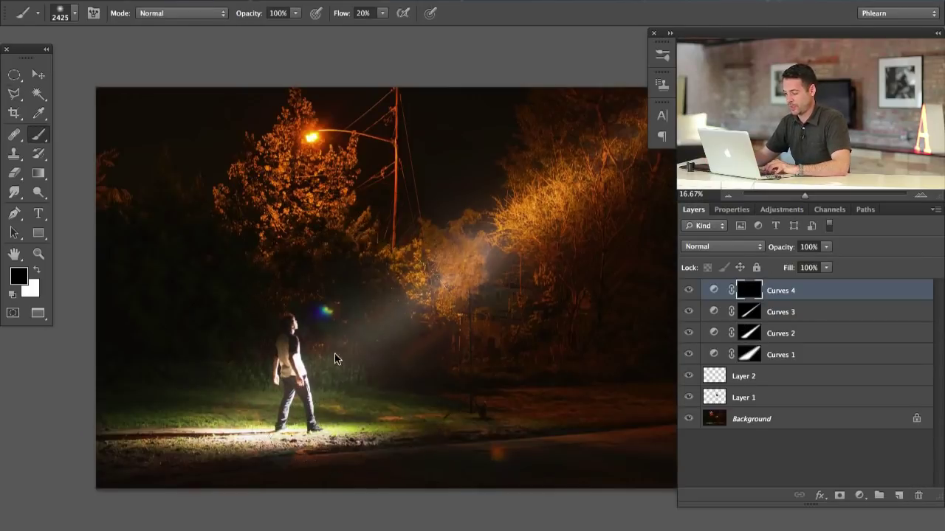
drag(326, 344, 288, 344)
key(x)
key(shift+6)
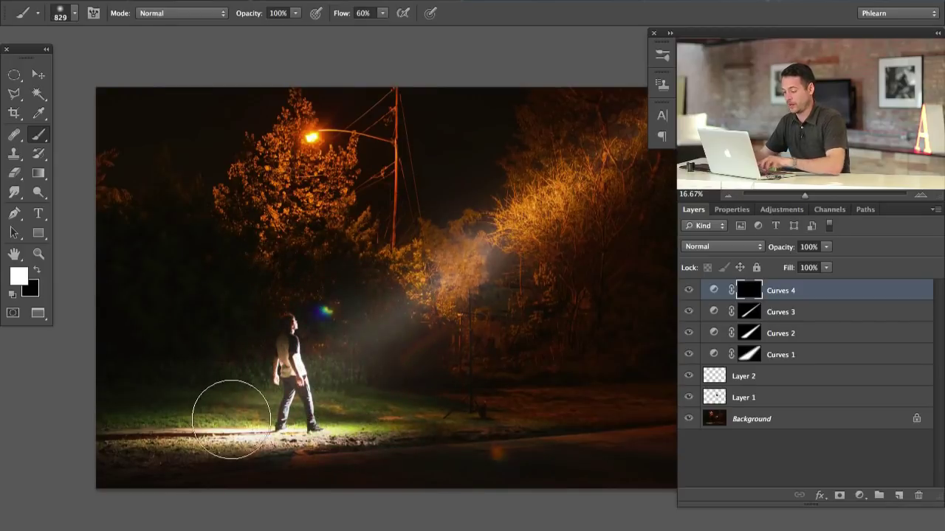
mouse_move(222, 411)
mouse_down()
mouse_move(204, 390)
mouse_move(297, 300)
mouse_move(185, 389)
mouse_move(177, 439)
mouse_move(370, 364)
mouse_move(424, 270)
mouse_move(449, 396)
mouse_move(306, 432)
mouse_move(239, 435)
mouse_move(312, 321)
mouse_move(143, 337)
mouse_move(282, 344)
mouse_move(492, 279)
mouse_move(546, 173)
mouse_move(565, 211)
mouse_move(529, 239)
mouse_up()
Render Clouds on the Curves 4 mask, and view the mask on its own before returning to the image
click(354, 0)
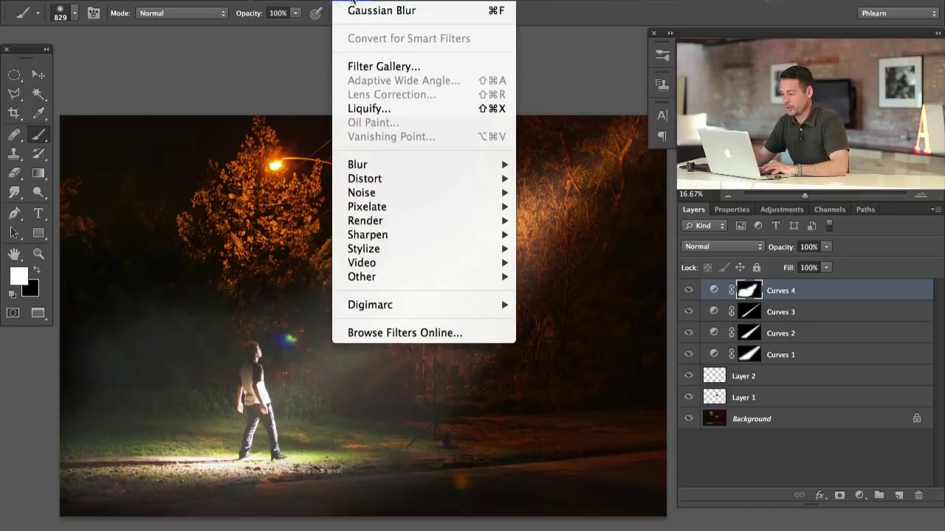
mouse_move(405, 219)
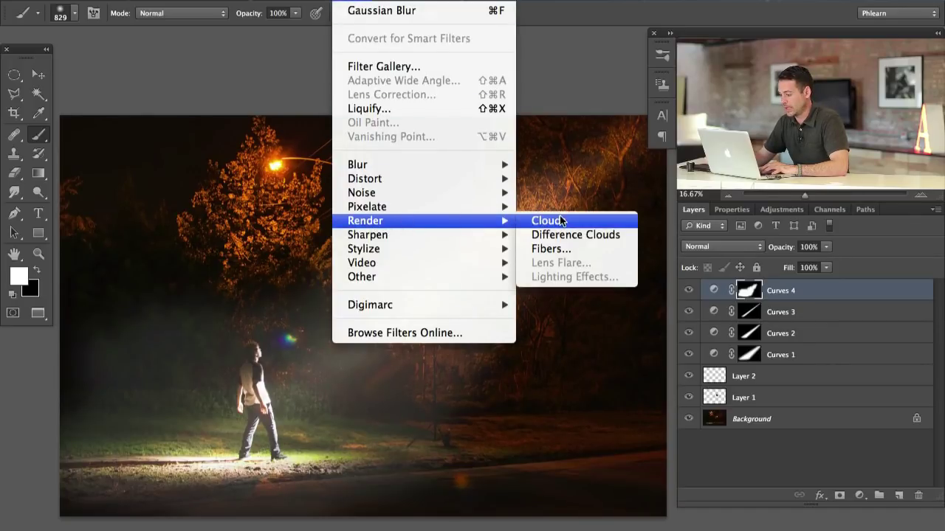
click(587, 220)
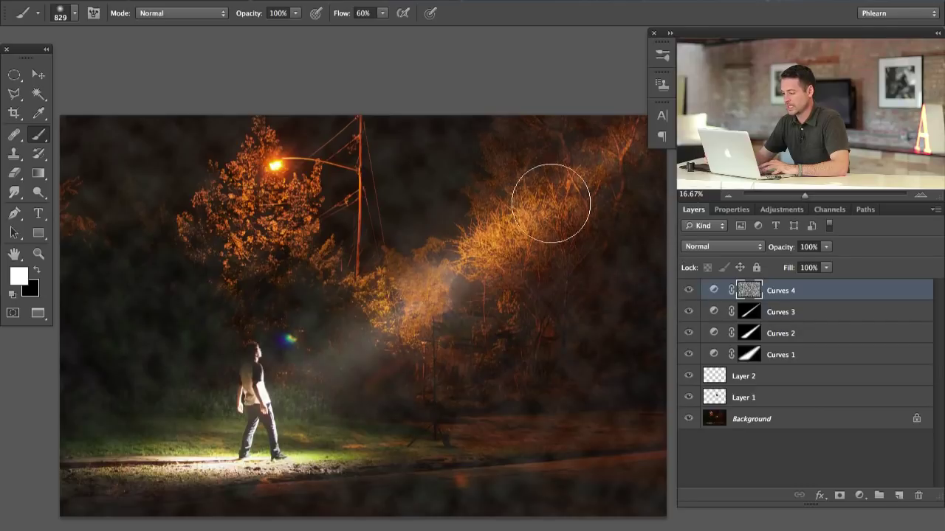
alt+click(748, 290)
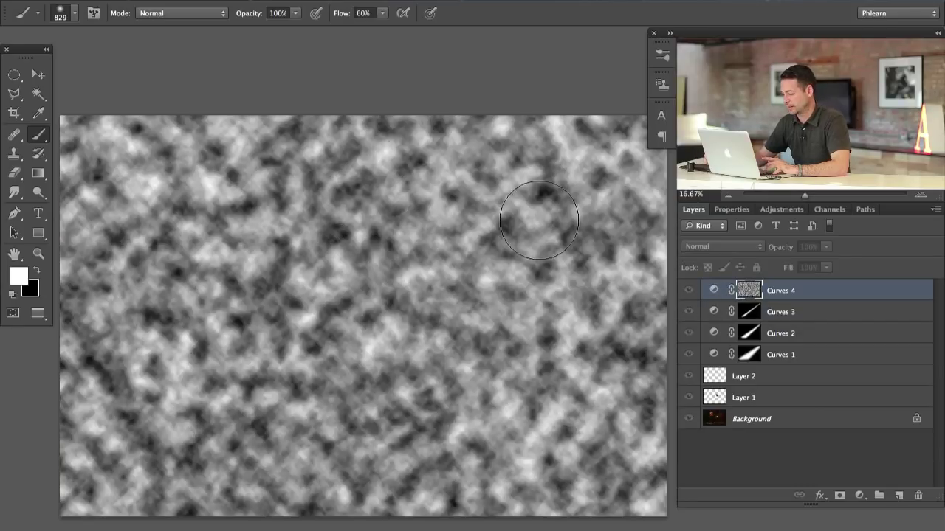
alt+click(748, 290)
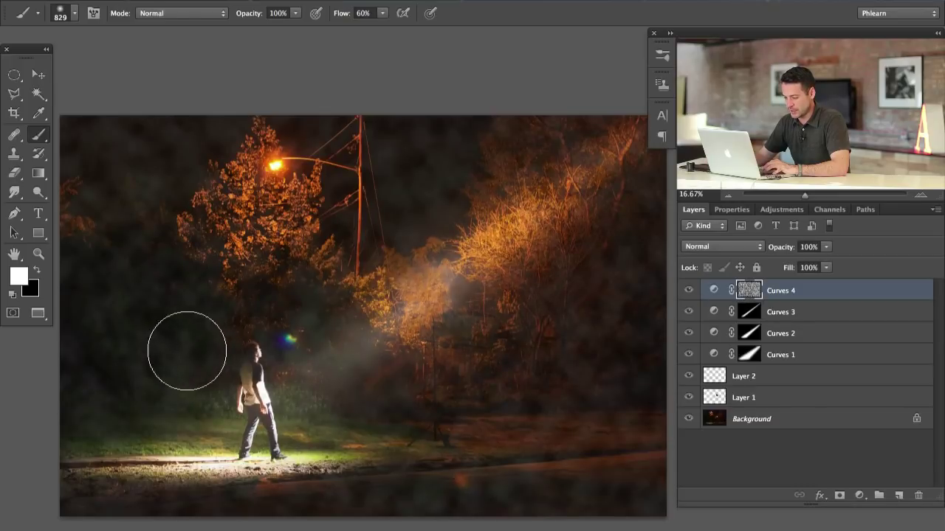
Scale the Curves 4 cloud mask to 133% in width and height
key(ctrl+t)
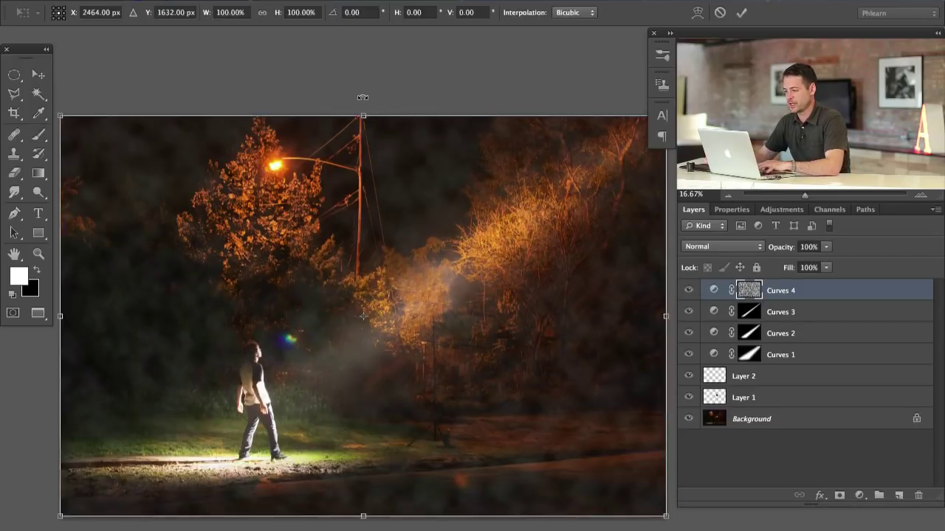
drag(276, 16, 300, 17)
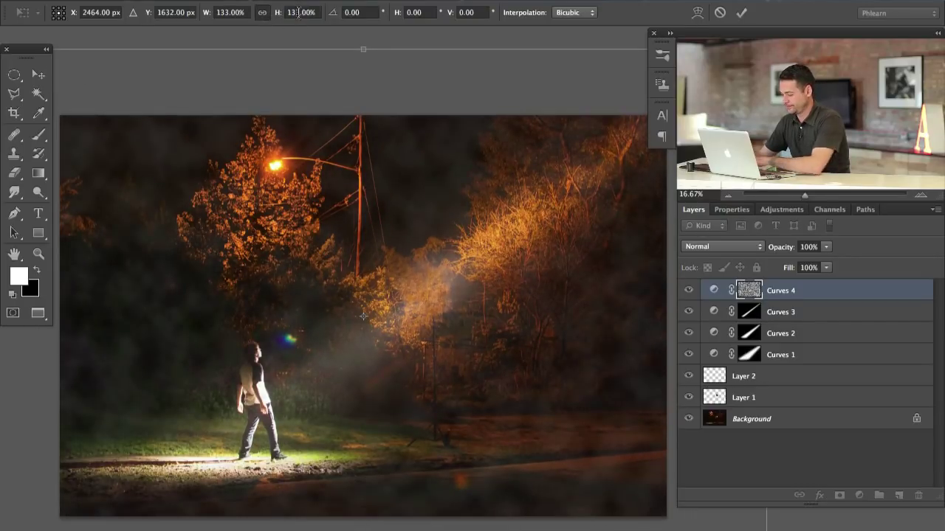
key(Return)
drag(496, 358, 513, 327)
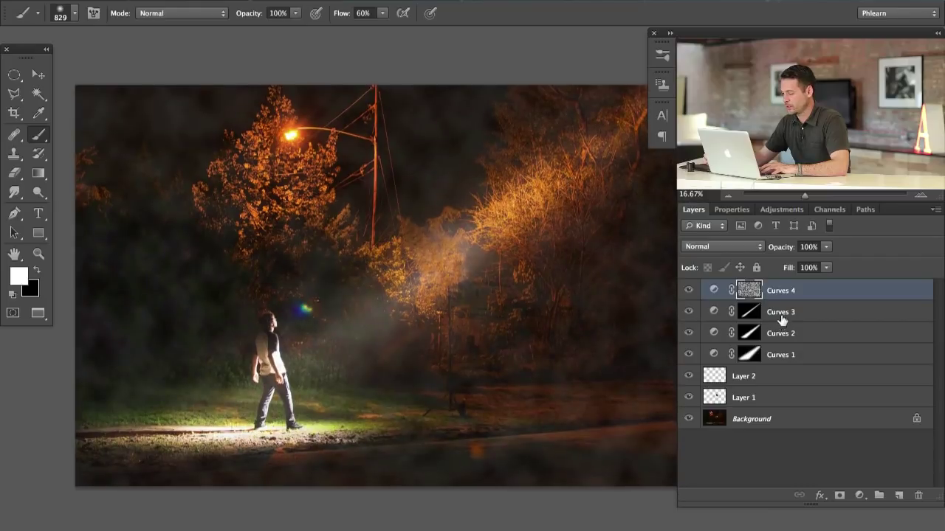
Paint black at 30% flow with a 1309 px brush on the Curves 4 mask to reduce fog in the sky and outer areas
drag(318, 262, 341, 260)
key(x)
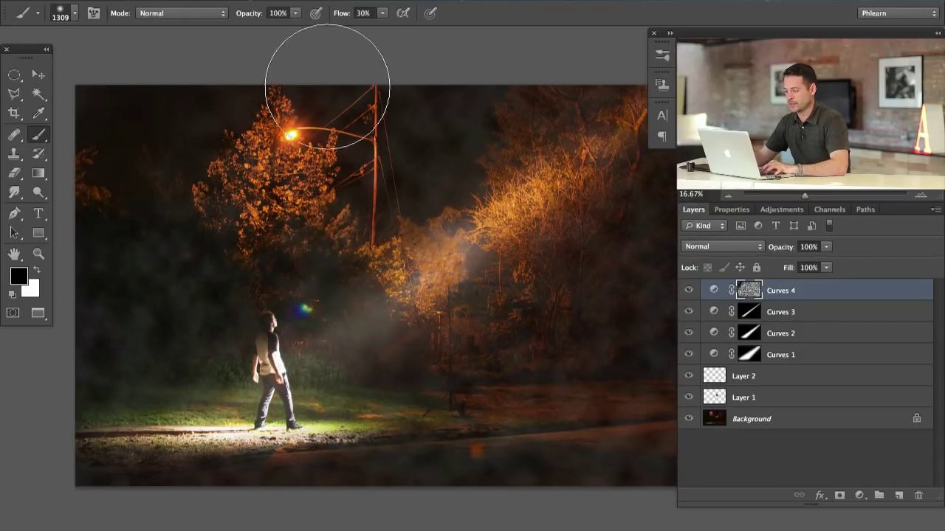
key(shift+3)
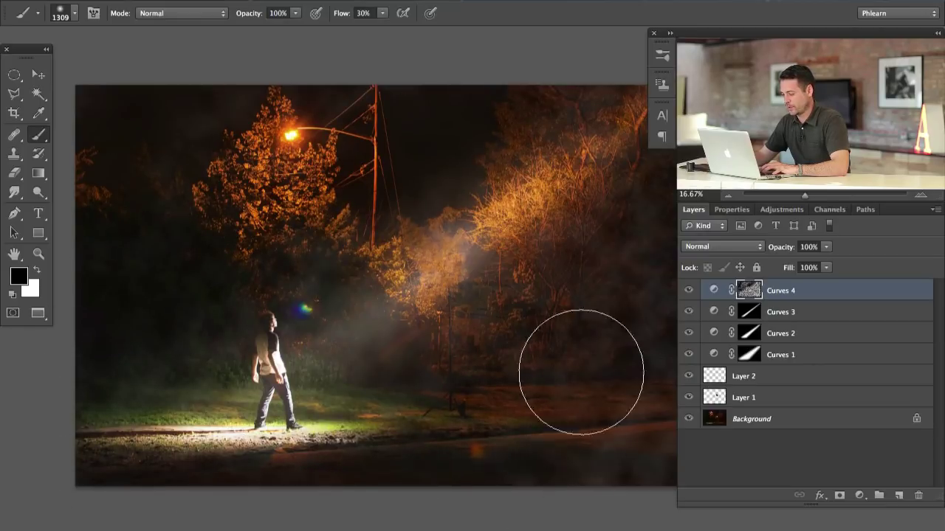
scroll(563, 411, right, 3)
scroll(563, 411, down, 1)
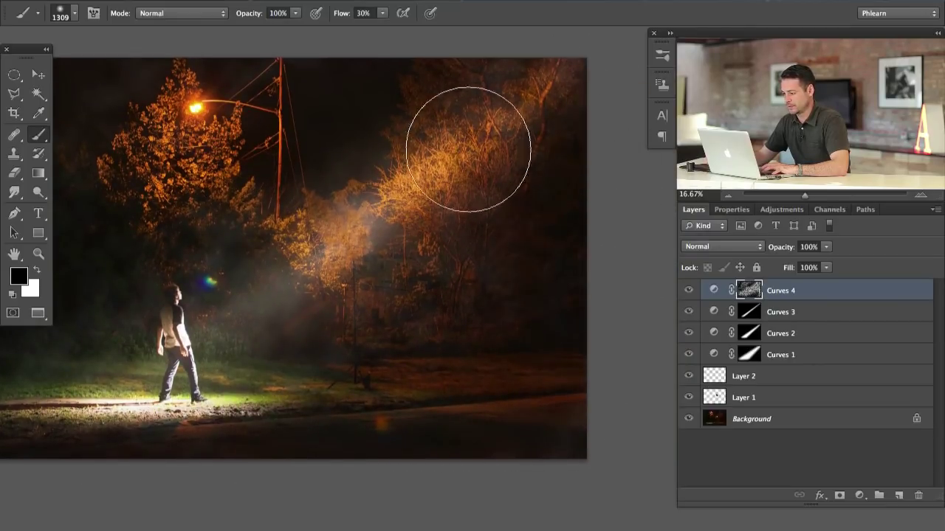
drag(287, 372, 416, 396)
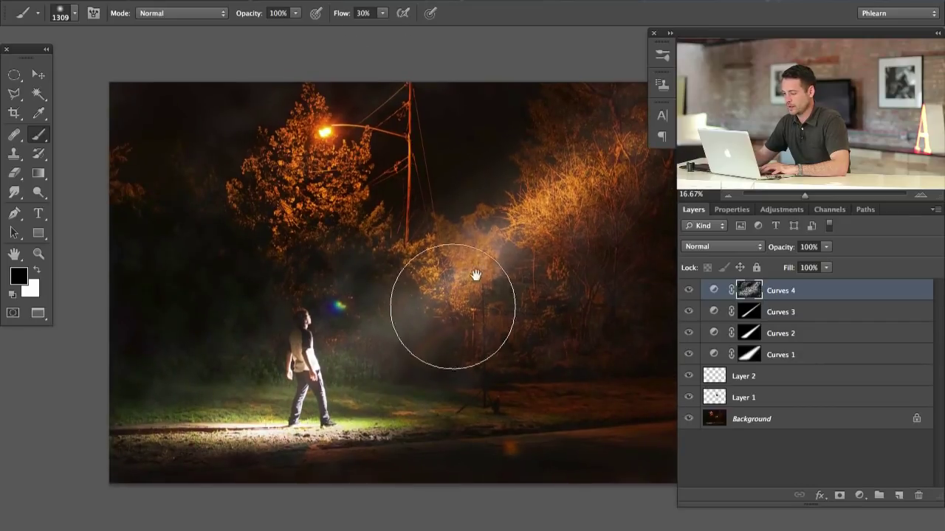
Compare the image repeatedly with and without the Curves 4 fog layer, and leave the layer shown
click(689, 290)
click(689, 290)
click(689, 290)
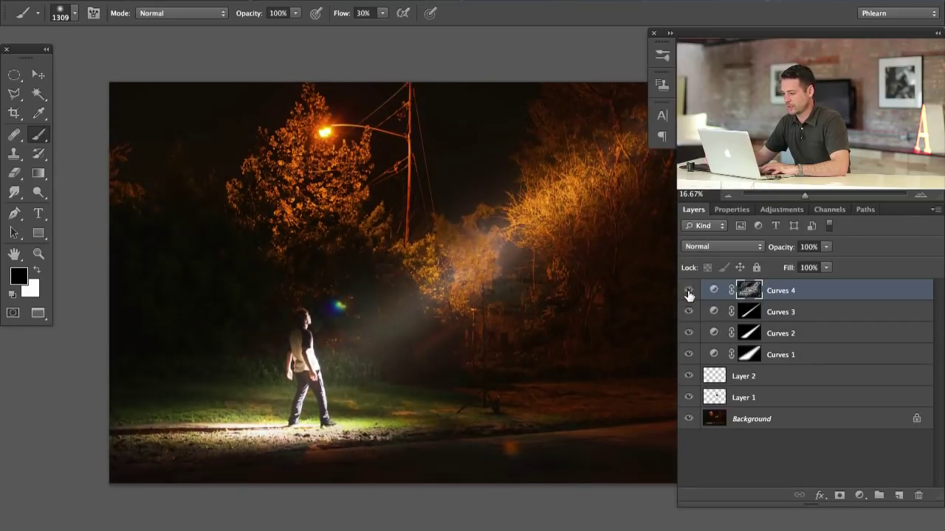
click(688, 291)
click(687, 291)
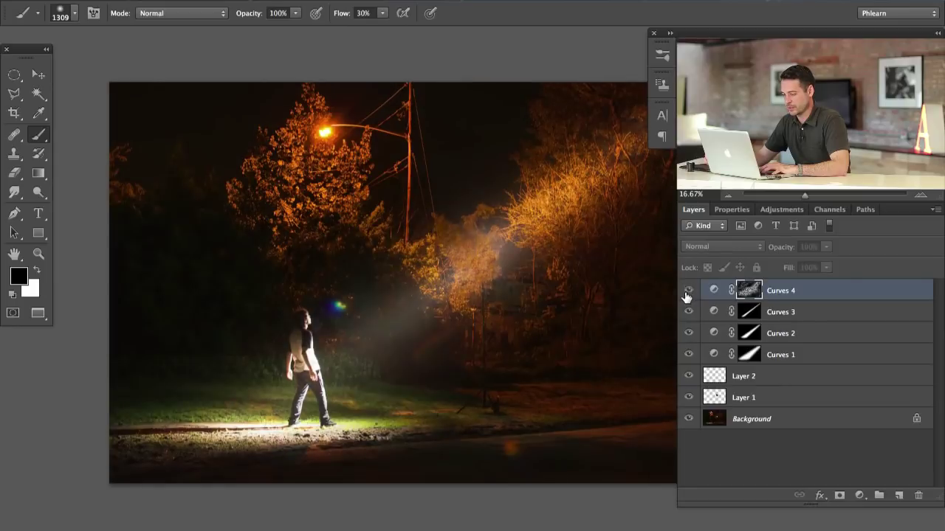
click(687, 291)
click(687, 292)
click(687, 291)
click(687, 291)
click(687, 291)
click(688, 291)
click(687, 291)
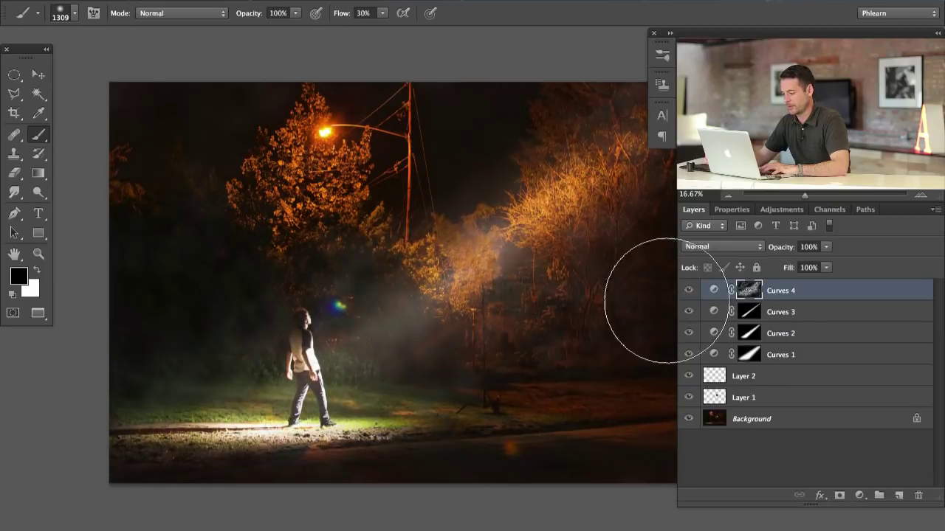
drag(582, 366, 538, 375)
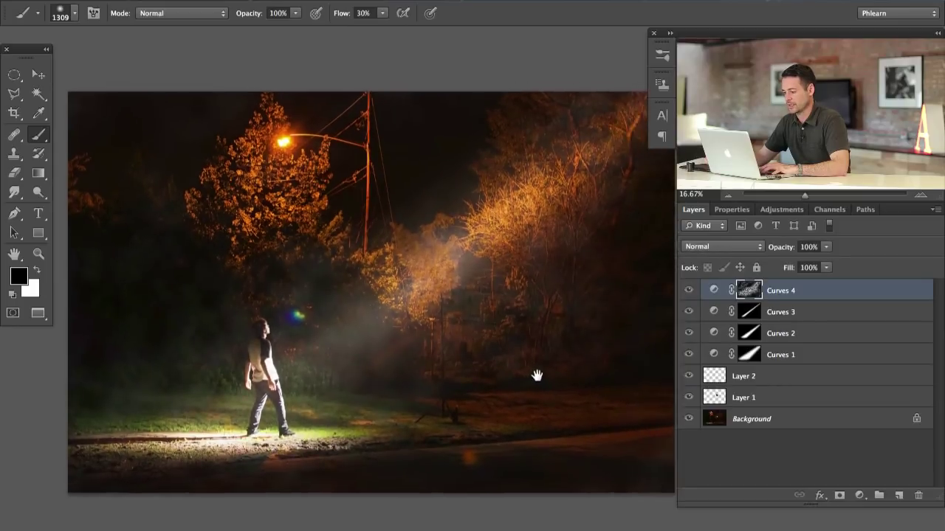
click(689, 291)
click(689, 291)
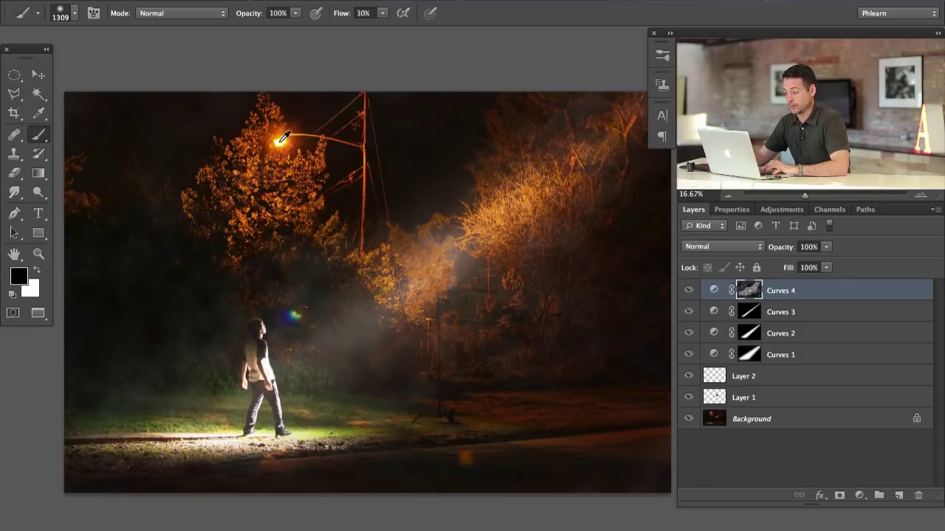
Add a Curves adjustment layer above Curves 4 and raise its RGB curve's midpoint to brighten the image
click(858, 495)
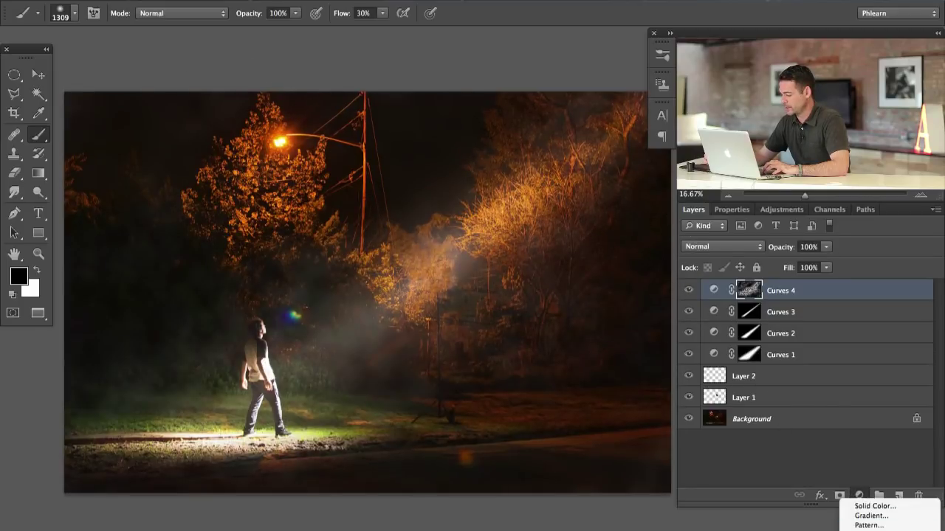
click(868, 498)
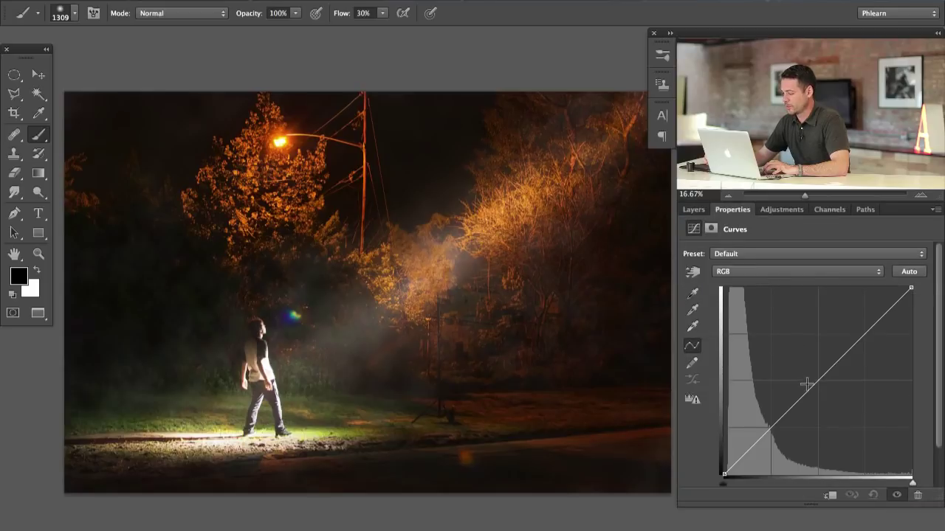
drag(806, 384, 793, 372)
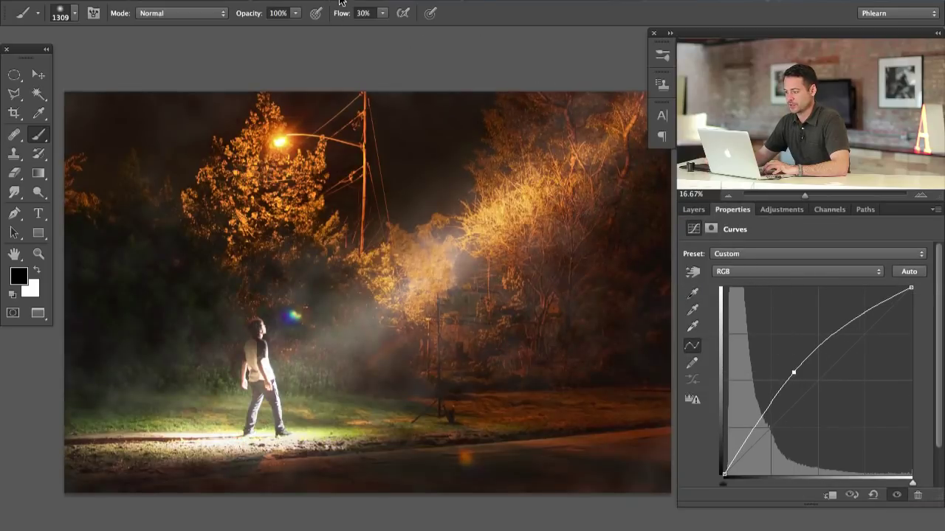
Render Clouds on the new Curves layer's mask and raise its RGB curve's midpoint steeply to strengthen the bright fog
click(342, 2)
mouse_move(380, 222)
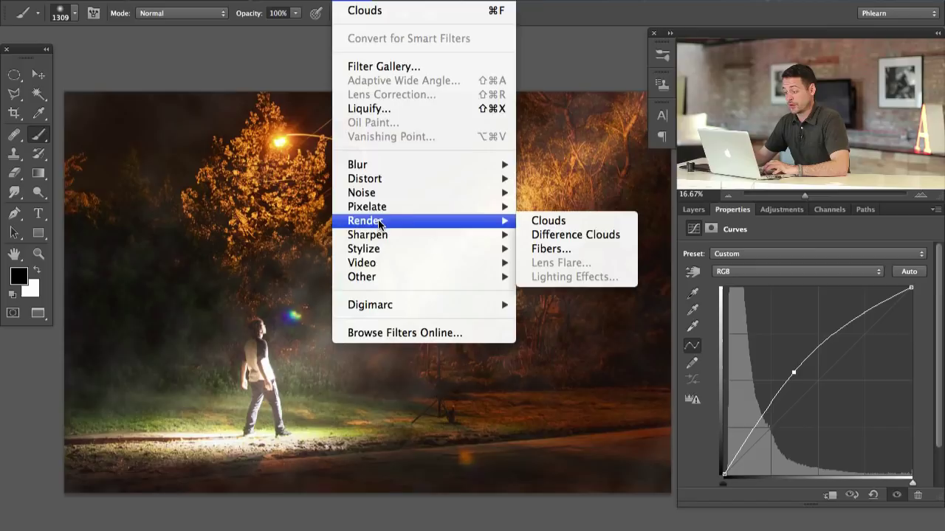
click(570, 220)
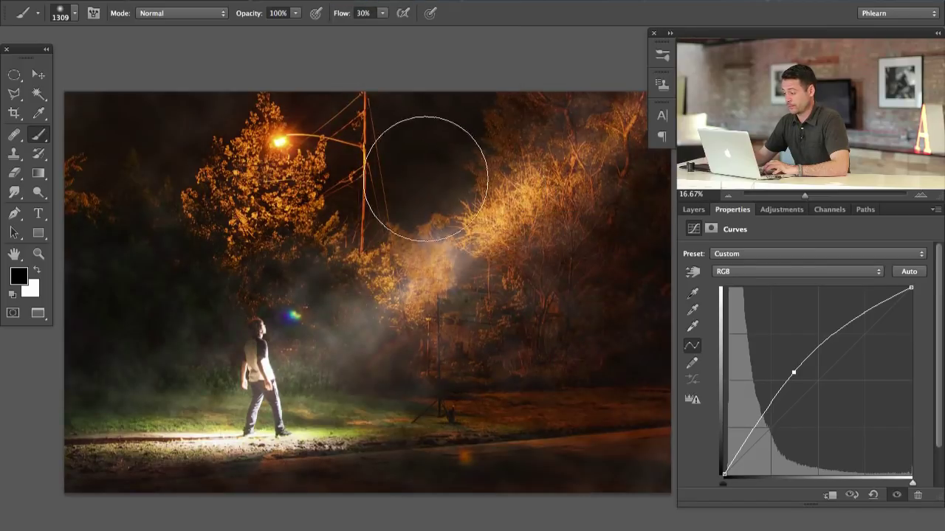
drag(794, 374, 775, 344)
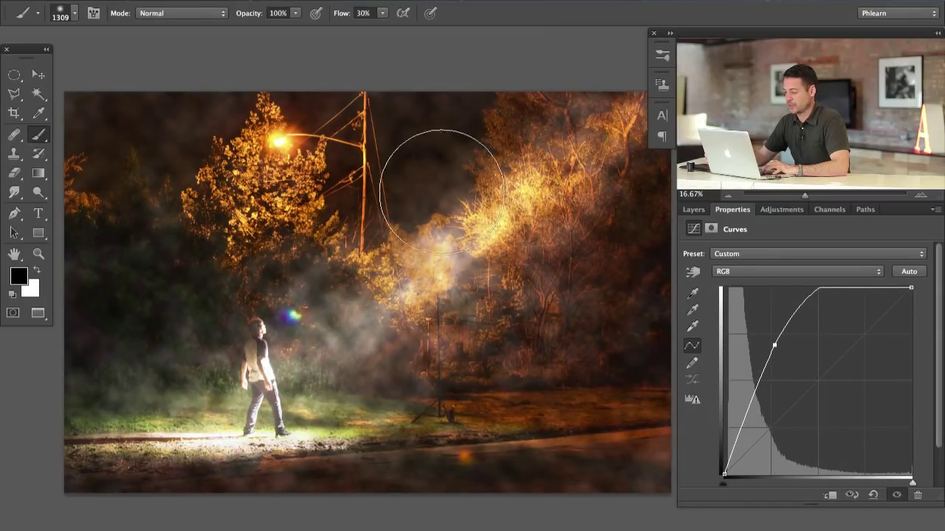
Lower the Blue curve's midpoint and raise the Red curve's midpoint of the top Curves layer to warm the fog
click(742, 272)
click(743, 302)
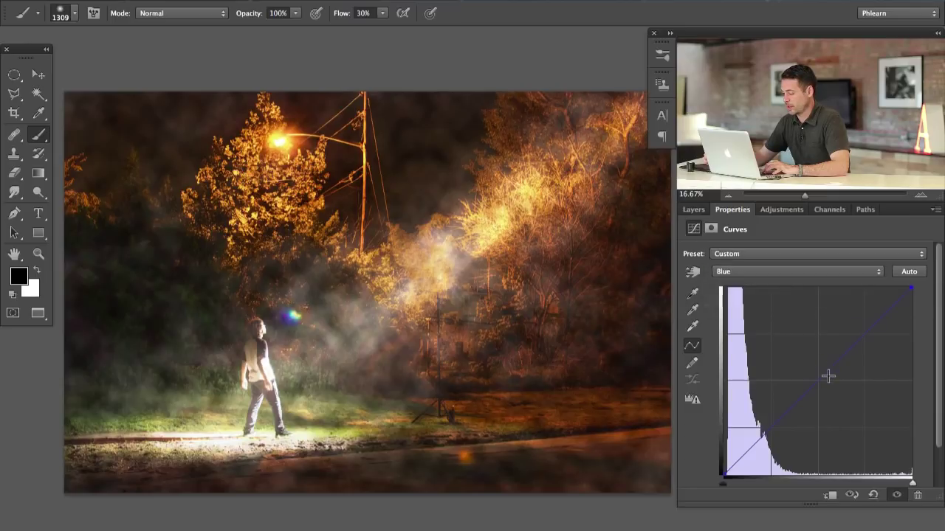
drag(827, 372, 838, 380)
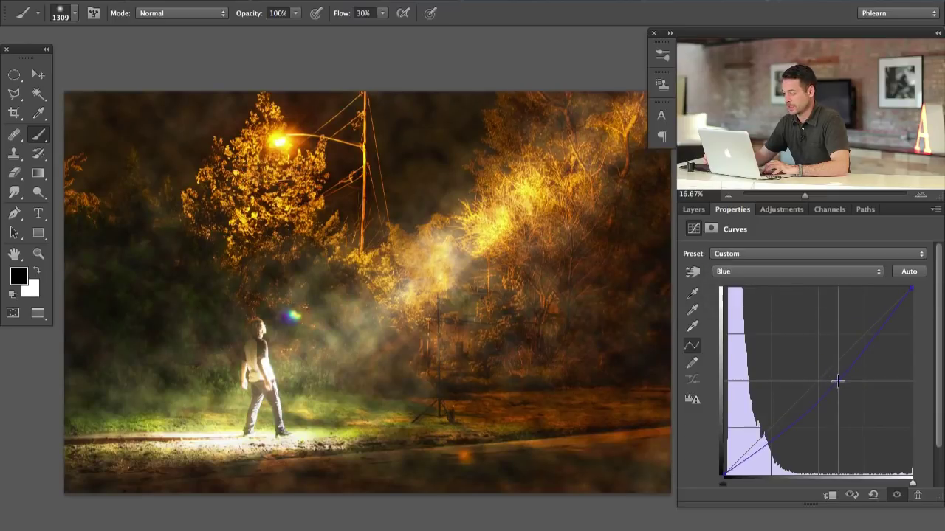
click(764, 271)
click(767, 252)
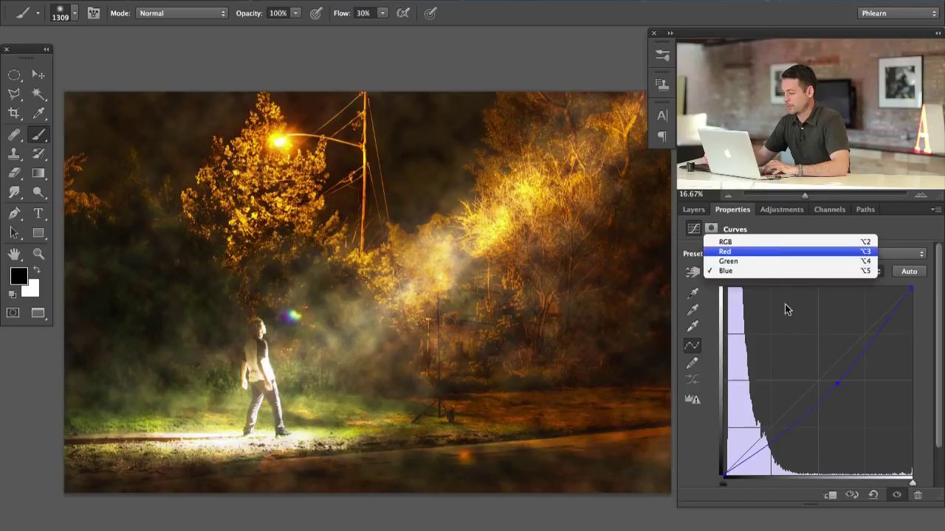
drag(824, 369, 820, 364)
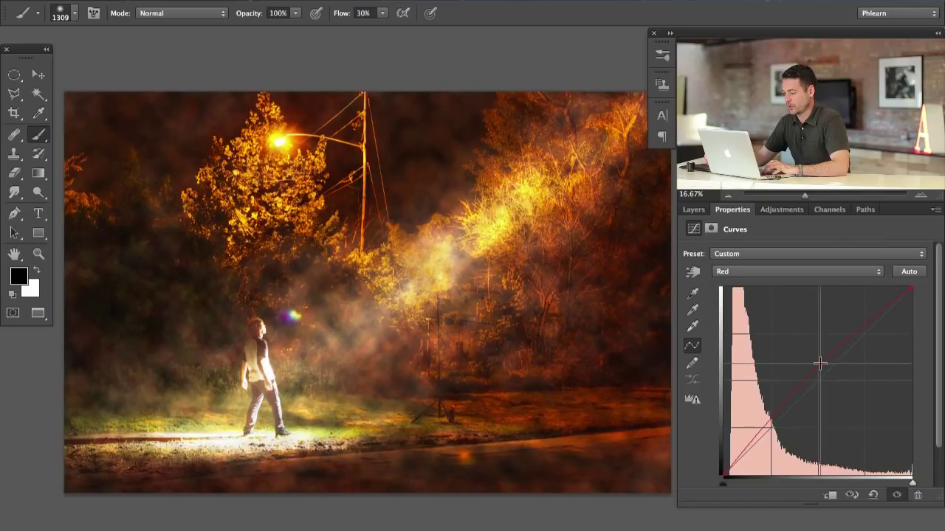
Paint black on the Curves 5 mask with an 1837 px brush at 50% and 20% flow to clear fog from most of the image
click(693, 211)
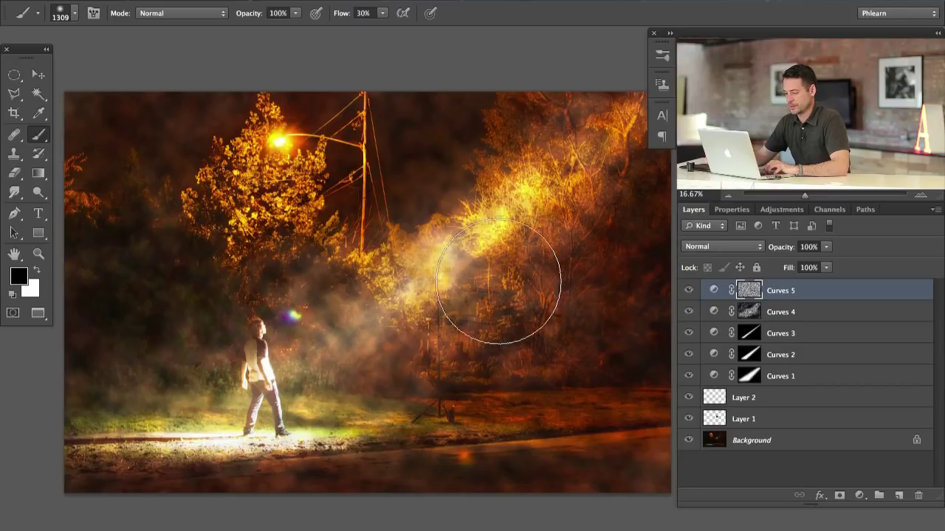
key(bracketright)
key(bracketright)
key(bracketright)
key(bracketright)
key(bracketright)
key(shift+5)
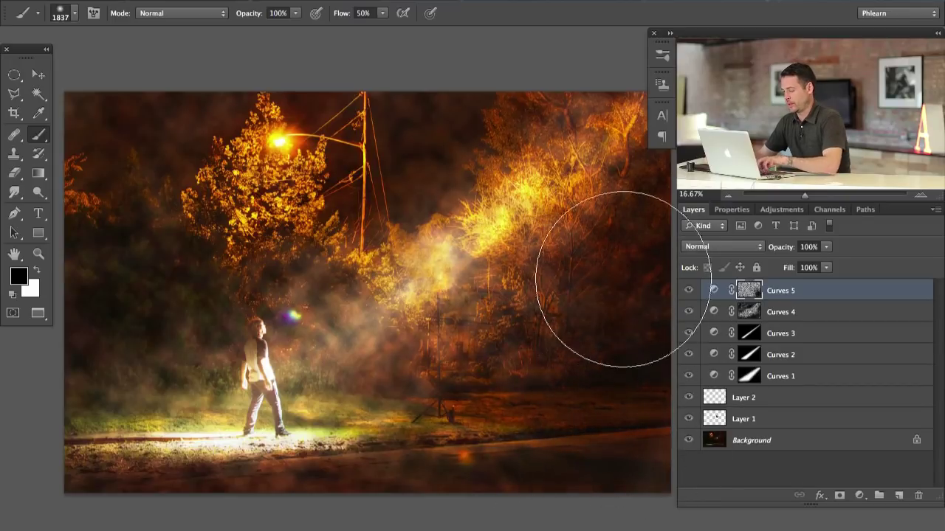
mouse_move(611, 285)
mouse_down()
mouse_move(603, 222)
mouse_move(525, 209)
mouse_move(491, 162)
mouse_move(430, 129)
mouse_move(625, 113)
mouse_move(589, 179)
mouse_move(605, 290)
mouse_move(461, 350)
mouse_move(345, 369)
mouse_move(359, 337)
mouse_move(363, 379)
mouse_move(481, 357)
mouse_move(384, 442)
mouse_move(540, 487)
mouse_move(616, 416)
mouse_move(581, 429)
mouse_move(425, 408)
mouse_move(242, 462)
mouse_move(139, 479)
mouse_move(138, 415)
mouse_move(93, 296)
mouse_move(76, 347)
mouse_move(183, 349)
mouse_move(275, 325)
mouse_move(277, 302)
mouse_move(200, 252)
mouse_move(119, 149)
mouse_move(93, 155)
mouse_move(179, 249)
mouse_move(169, 163)
mouse_move(161, 160)
mouse_move(191, 202)
mouse_move(165, 166)
mouse_move(240, 100)
mouse_move(371, 93)
mouse_move(357, 151)
mouse_move(288, 177)
mouse_move(327, 209)
mouse_up()
key(shift+2)
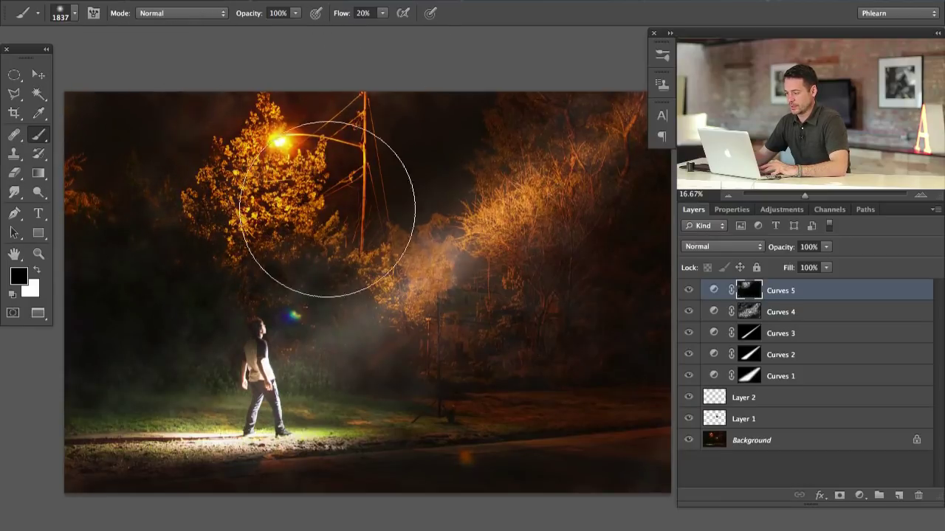
Compare the image with and without the Curves 5 layer and set its opacity to 87%
click(690, 293)
click(691, 293)
click(692, 295)
click(693, 296)
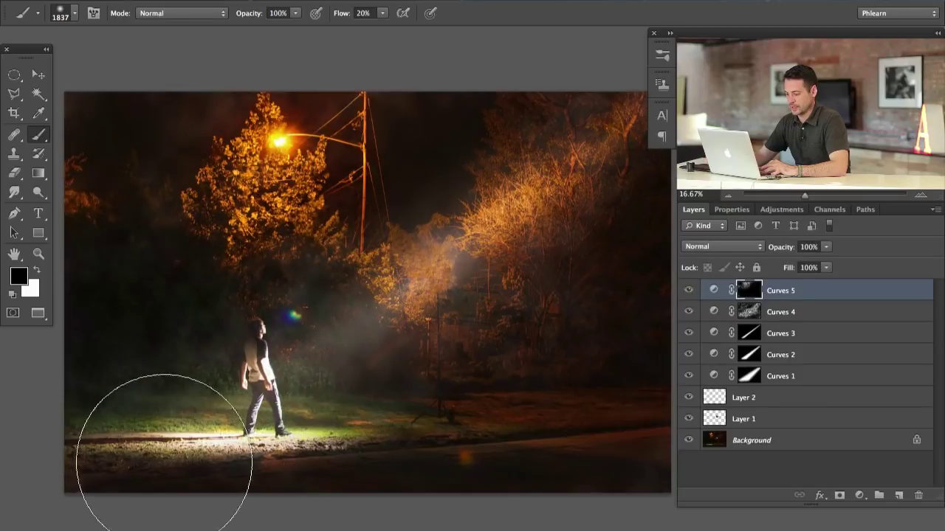
click(692, 295)
click(688, 294)
click(689, 293)
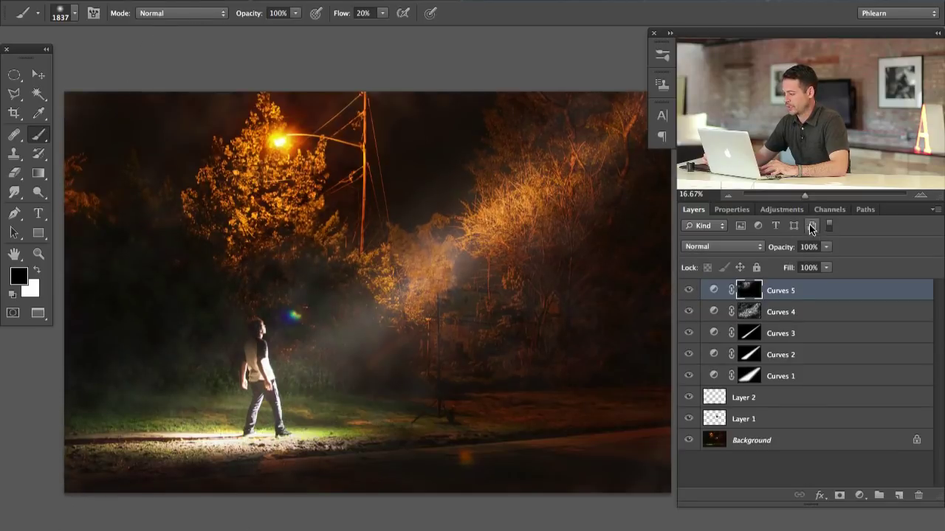
text(87)
key(Return)
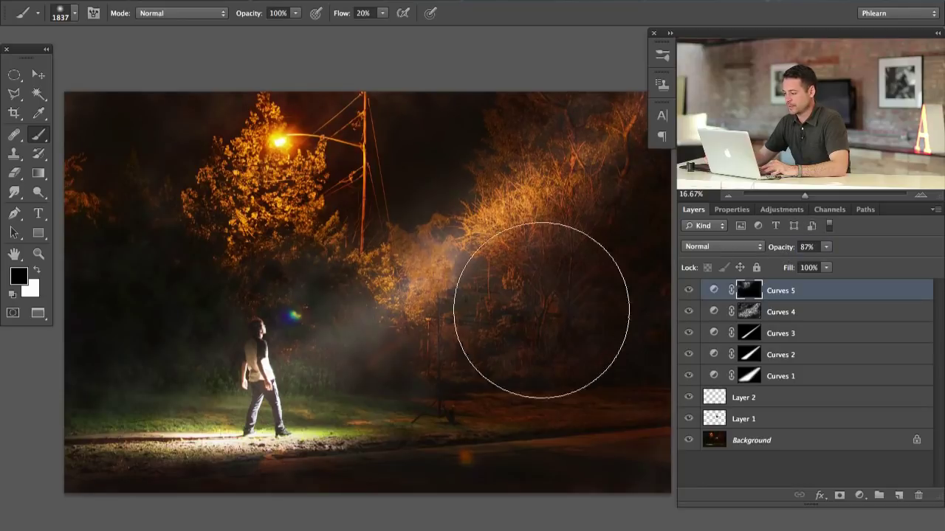
Compare the image with and without Layer 1, which covers the studio light, and leave it shown
click(690, 416)
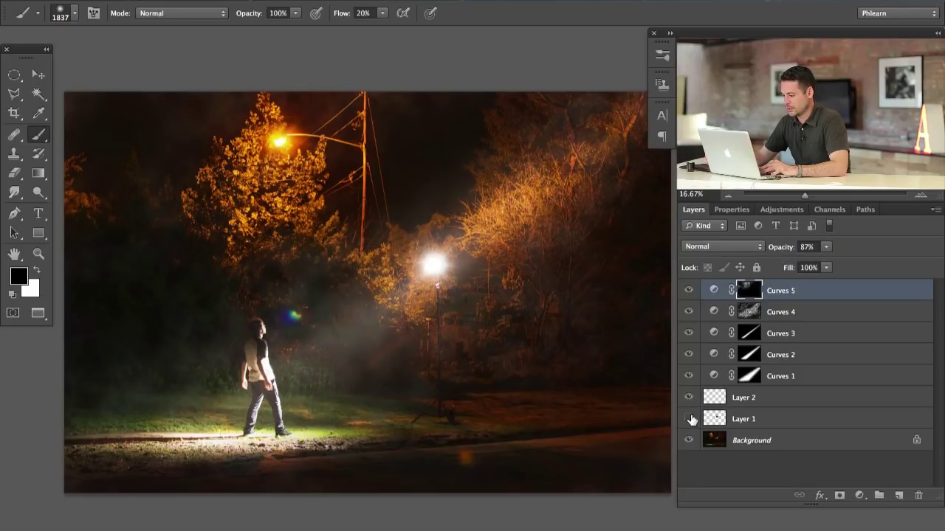
click(690, 416)
click(690, 416)
click(690, 416)
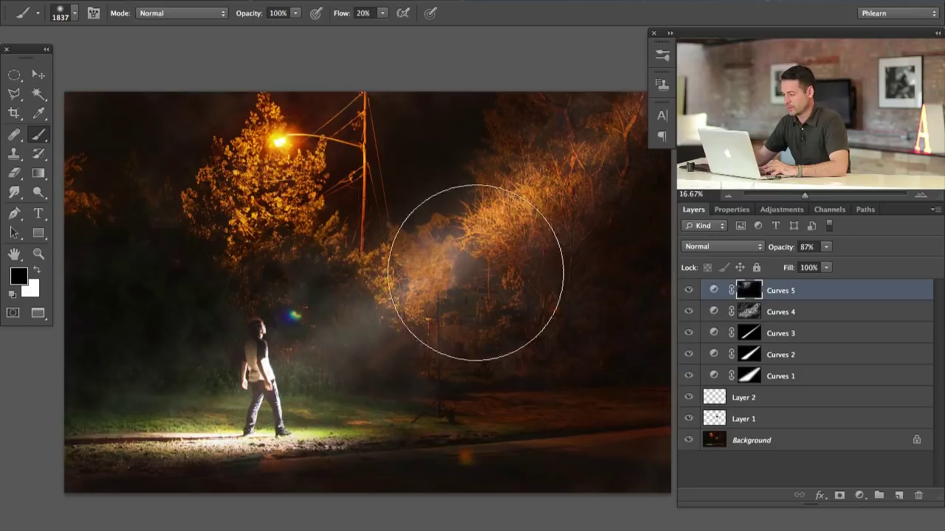
Add a new layer above Layer 2 and paint soft black at 20% flow with a 727 px brush over the former studio light area
key(ctrl+plus)
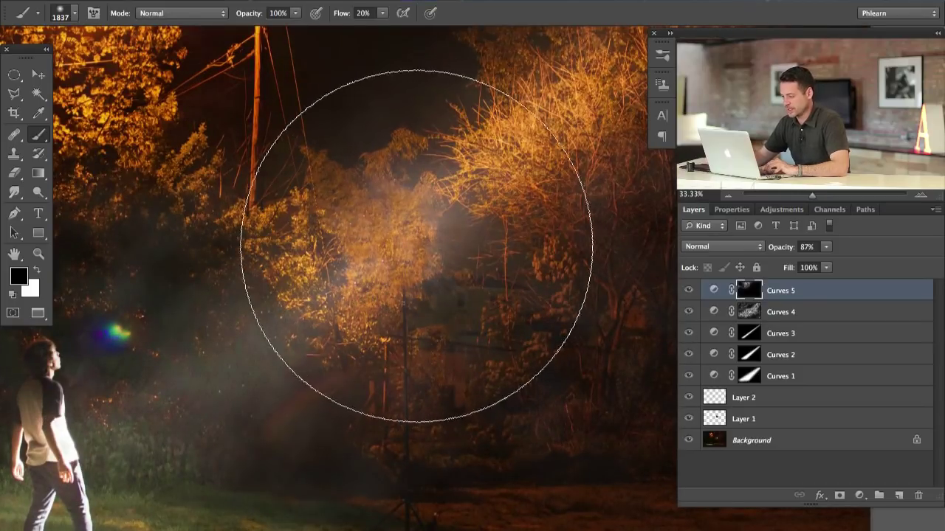
drag(411, 249, 379, 197)
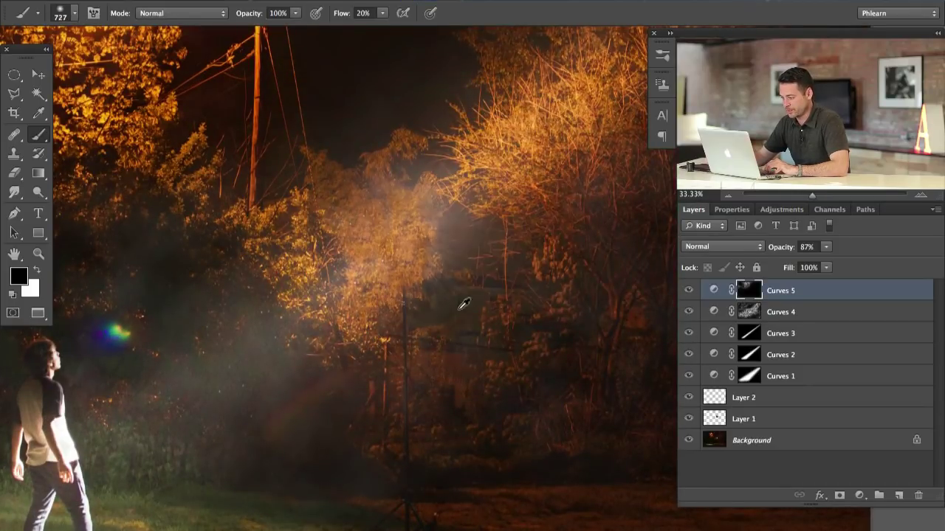
click(774, 422)
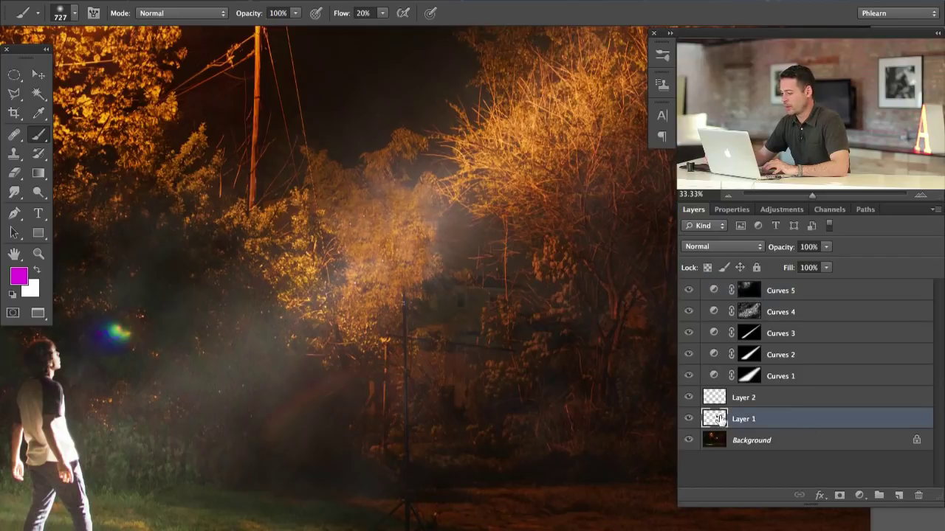
scroll(538, 274, up, 3)
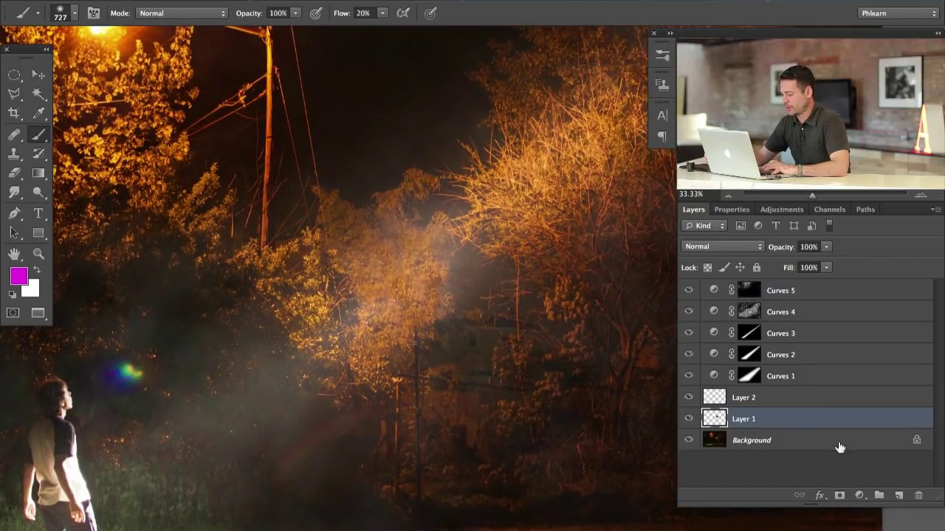
click(808, 402)
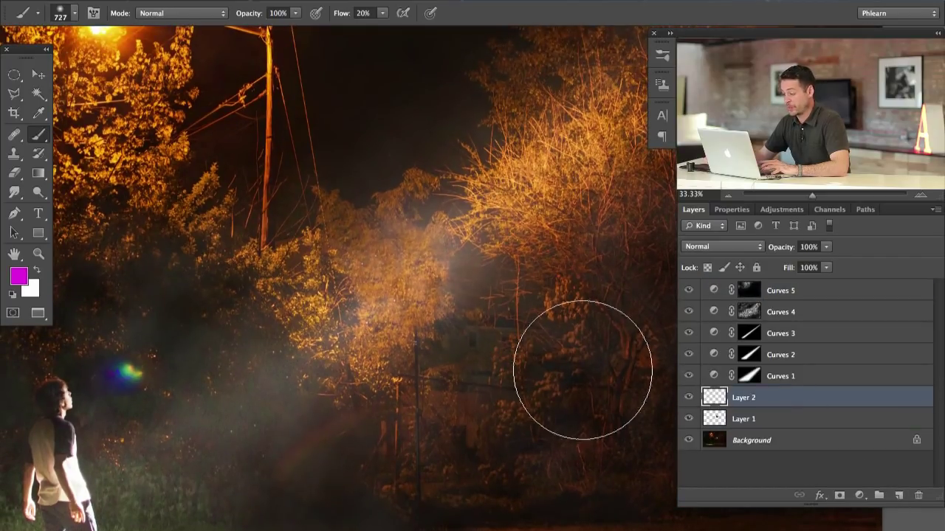
click(899, 497)
key(d)
key(x)
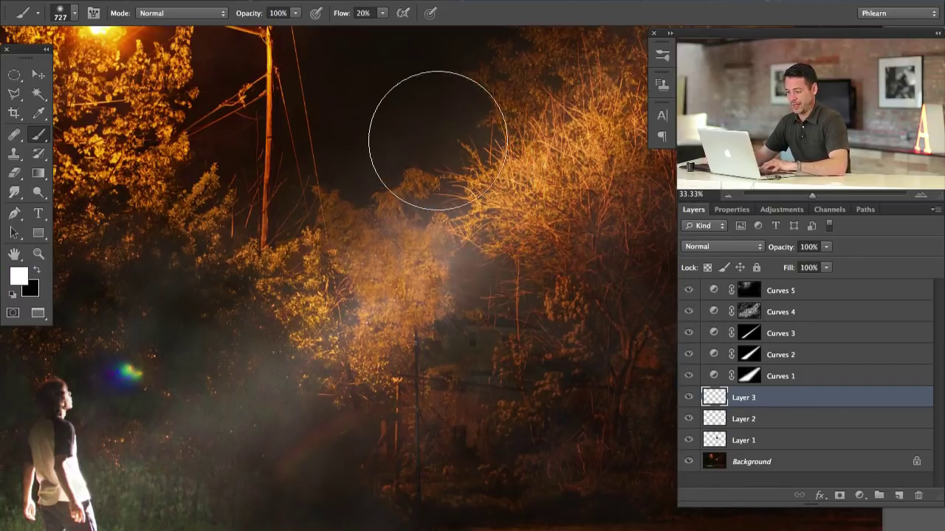
key(x)
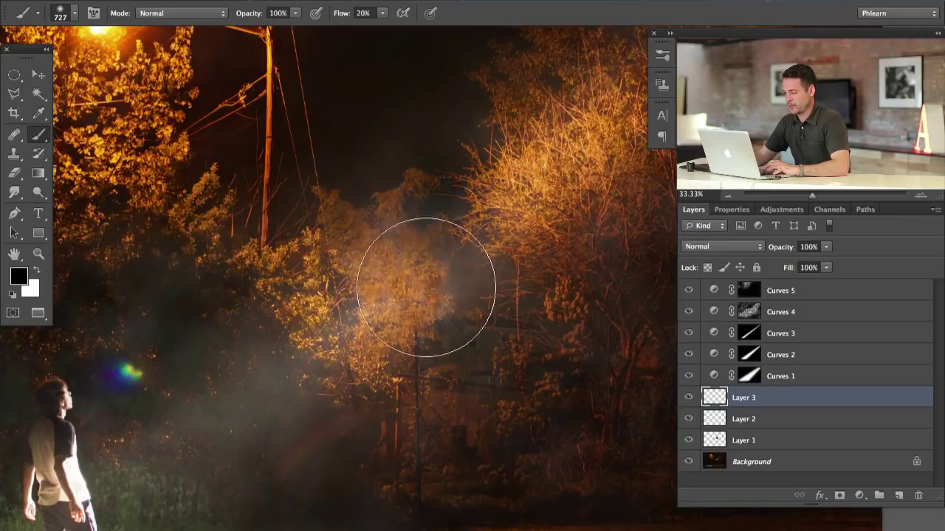
mouse_move(425, 287)
mouse_down()
mouse_move(478, 265)
mouse_move(431, 352)
mouse_move(485, 354)
mouse_move(412, 235)
mouse_move(389, 218)
mouse_move(477, 206)
mouse_move(409, 187)
mouse_move(423, 280)
mouse_move(513, 307)
mouse_move(431, 277)
mouse_up()
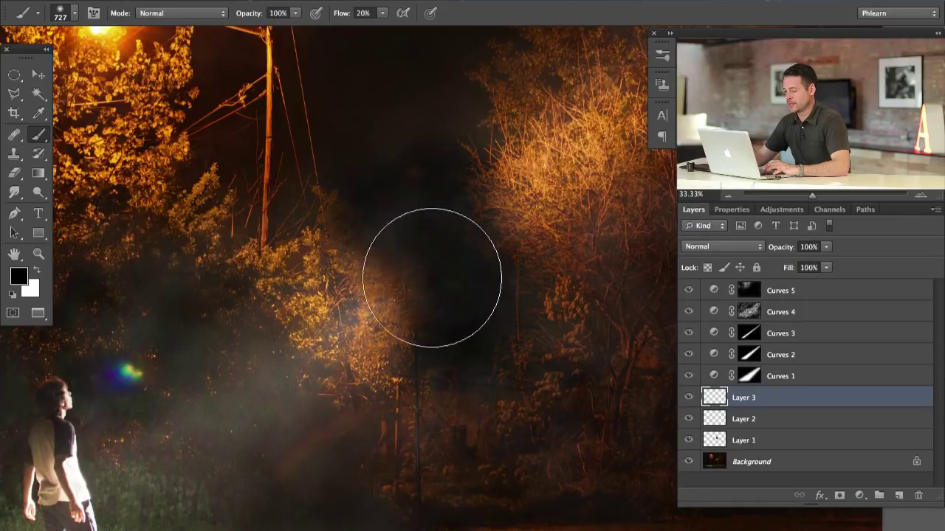
Lower the Underlying Layer white slider in Layer 3's Blend If so brighter foliage shows through, and compare the result with the layer hidden
double_click(798, 397)
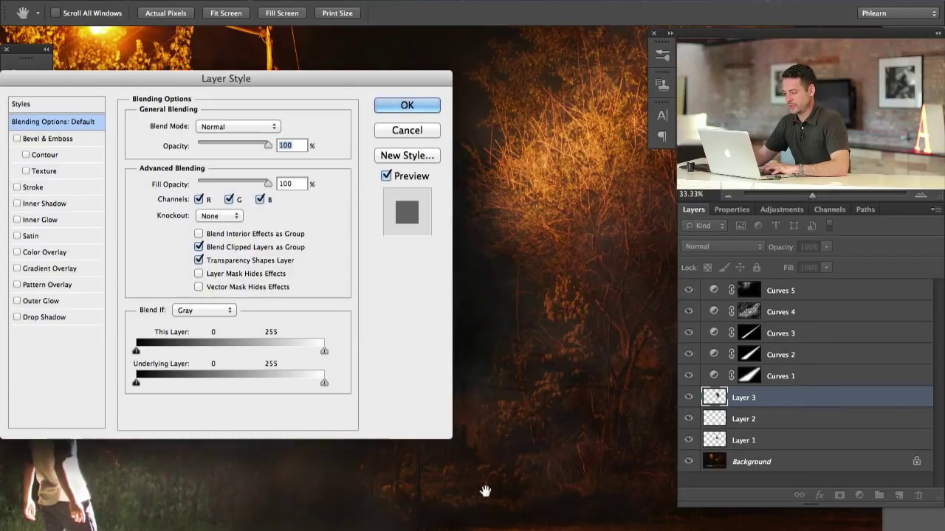
drag(485, 491, 559, 491)
drag(331, 80, 222, 90)
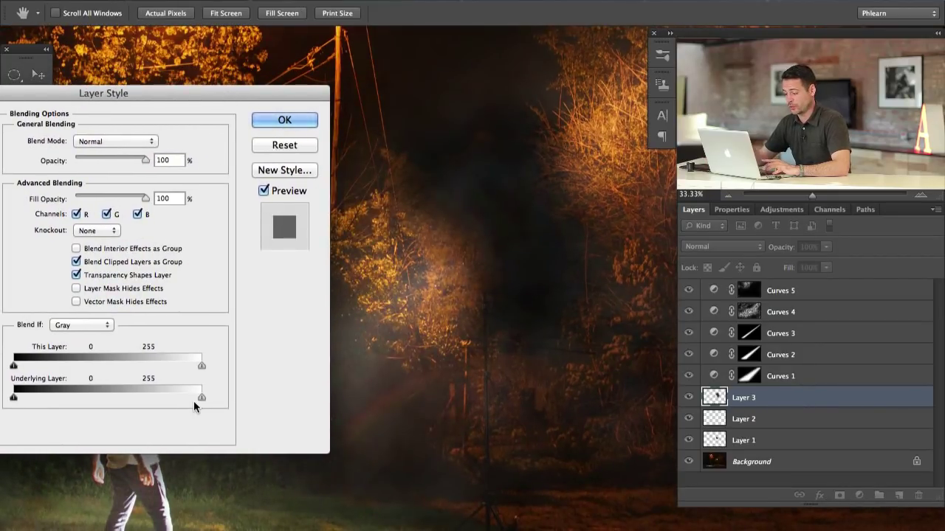
drag(200, 398, 15, 399)
drag(201, 398, 87, 394)
key(Return)
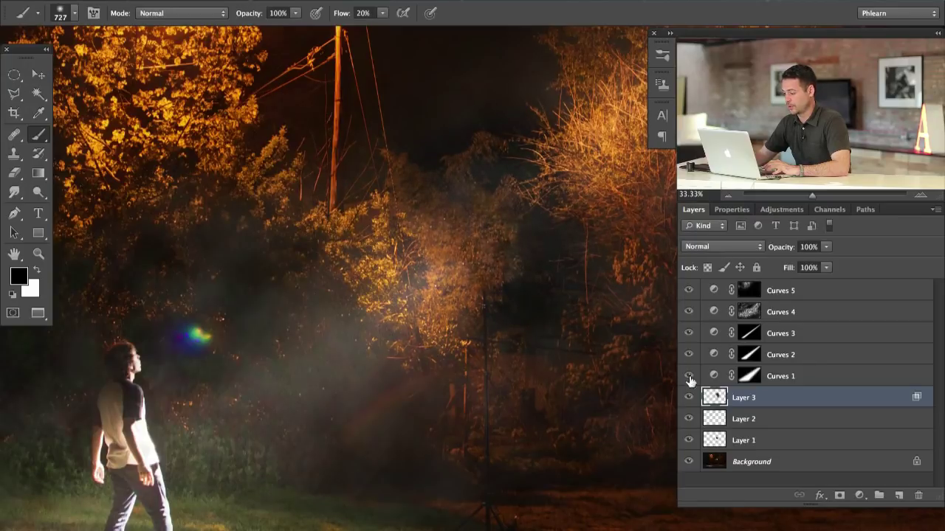
click(687, 398)
click(687, 398)
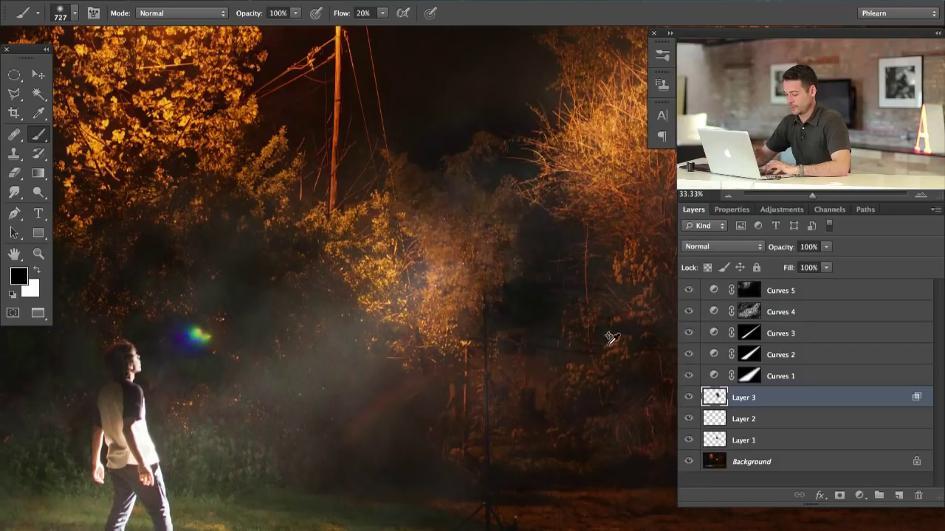
Lower Layer 3's opacity to 61%, checking the whole image with and without its darkening
key(ctrl+alt+f)
key(Return)
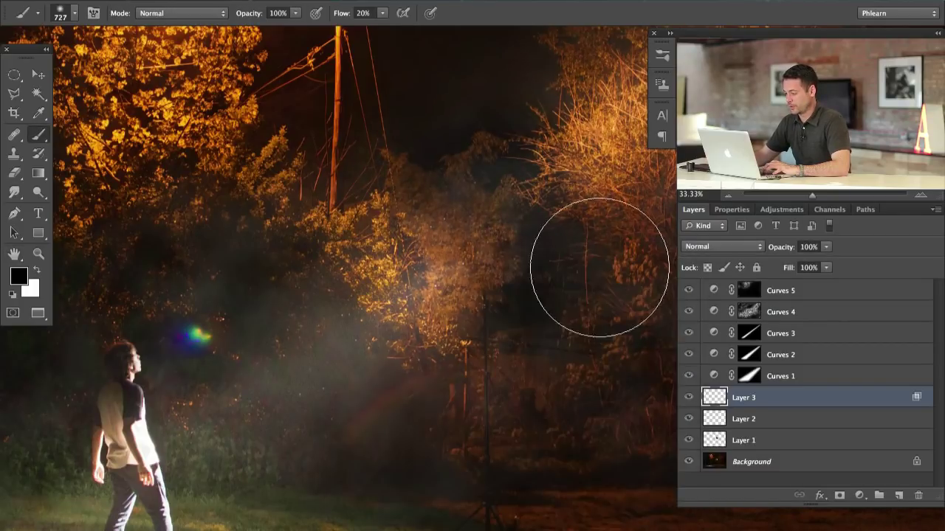
key(ctrl+minus)
scroll(524, 266, right, 3)
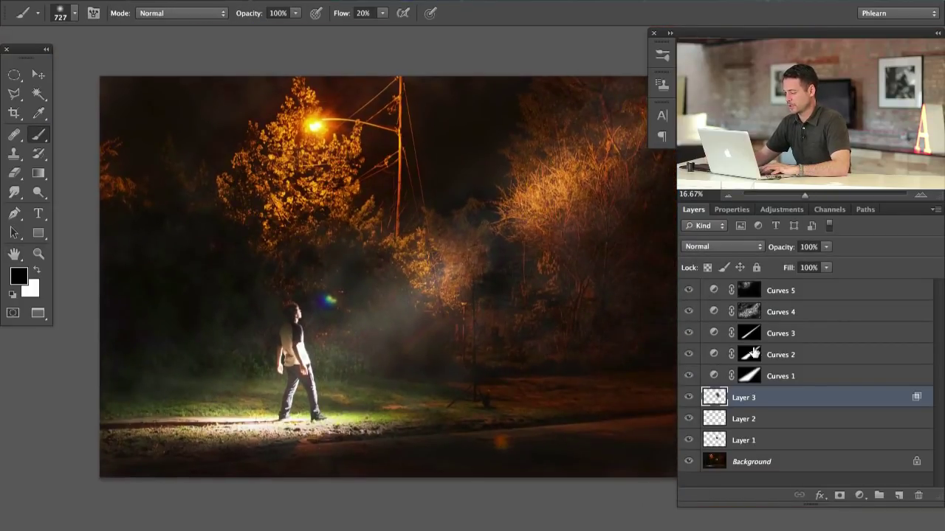
drag(787, 250, 773, 251)
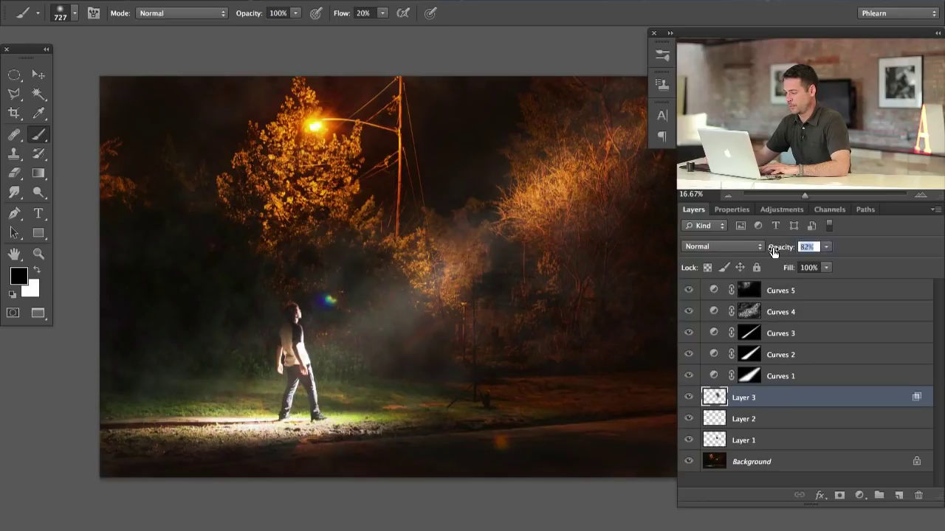
click(689, 398)
click(691, 398)
drag(780, 253, 776, 253)
scroll(481, 365, right, 2)
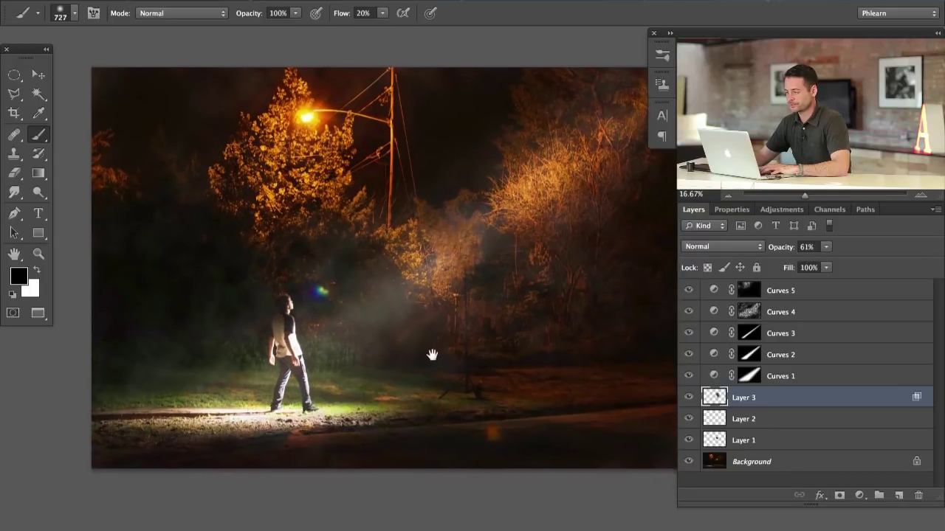
Compare the image repeatedly with and without the Curves 5 layer, and leave it shown
click(688, 292)
click(687, 292)
click(688, 292)
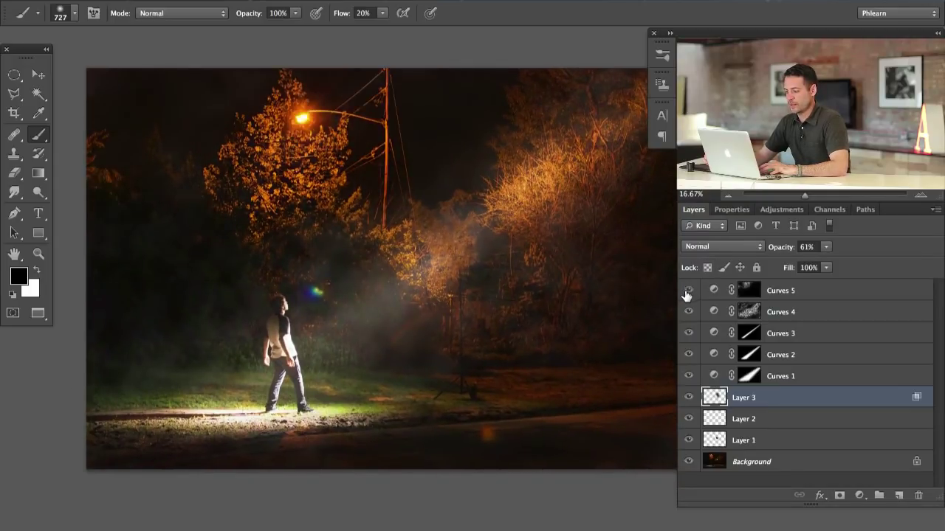
click(687, 292)
click(687, 292)
click(687, 292)
click(687, 293)
click(686, 292)
scroll(544, 244, right, 2)
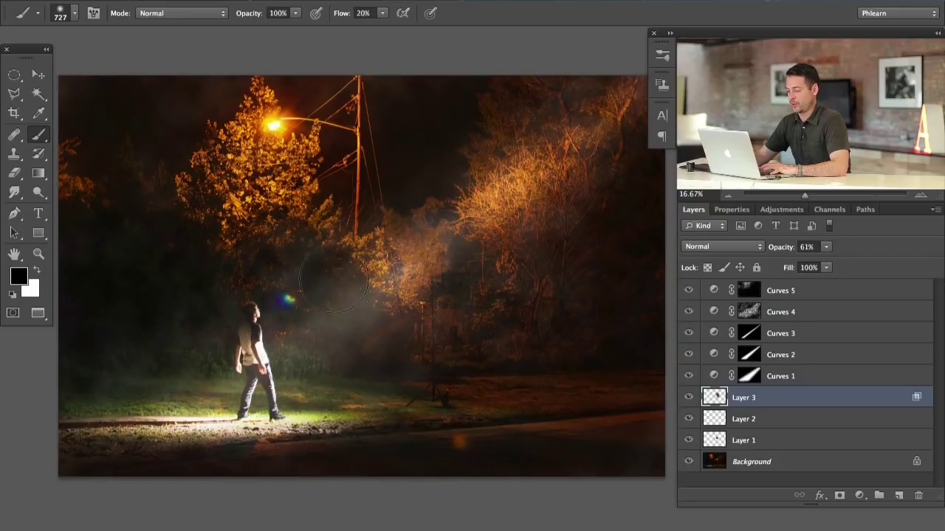
Add a Curves adjustment layer above Curves 5 and raise its Red curve's midpoint slightly to warm the image
click(816, 288)
click(859, 495)
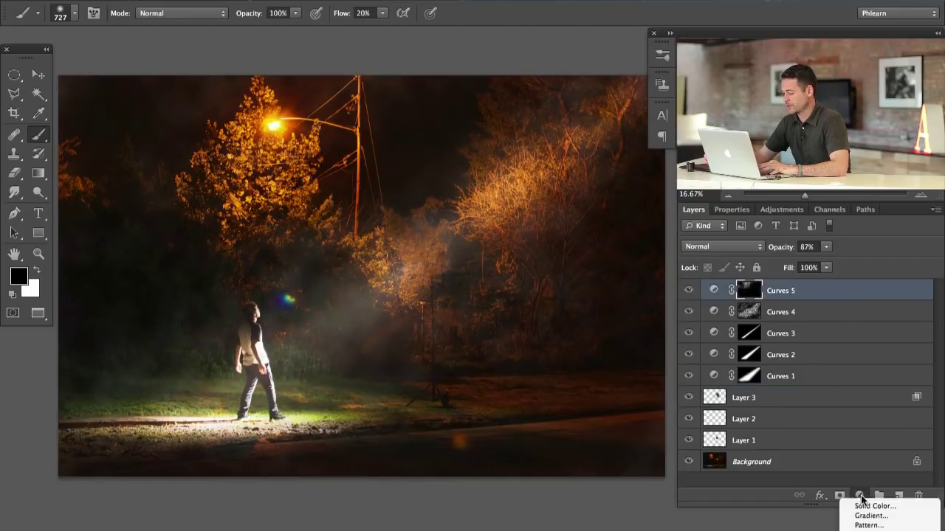
click(868, 496)
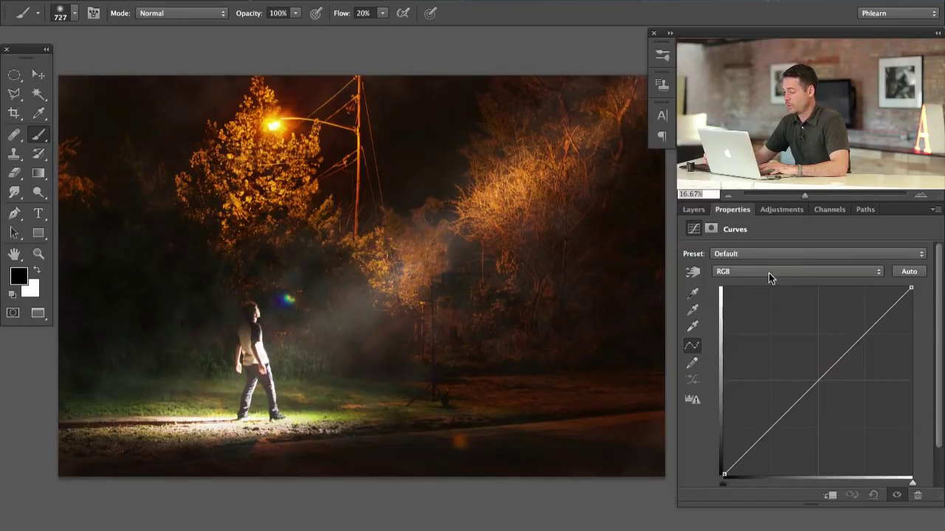
click(768, 273)
key(Return)
mouse_move(821, 373)
mouse_down()
mouse_move(825, 385)
mouse_move(819, 371)
mouse_up()
click(762, 274)
click(761, 254)
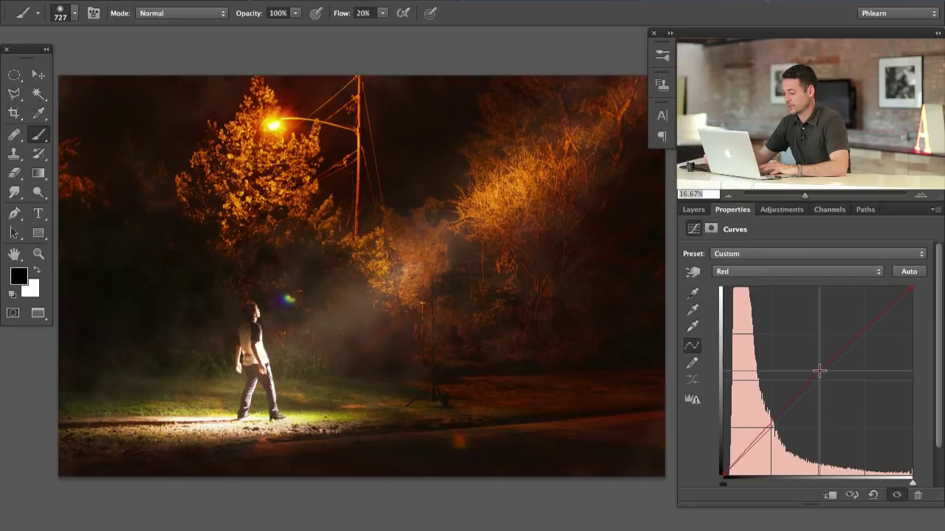
Mask the red Curves adjustment with black and paint it back in white along the light beam with a large soft brush at 10% flow
key(bracketright)
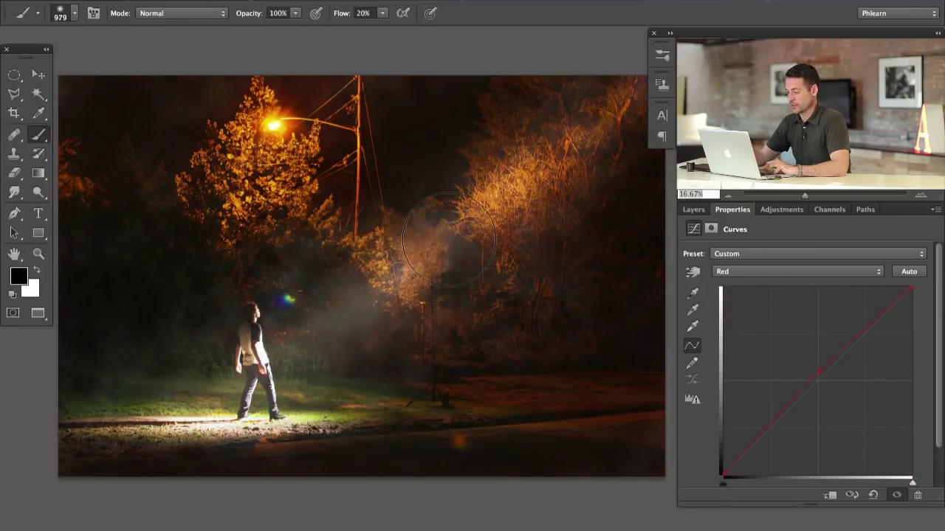
key(x)
drag(359, 299, 390, 302)
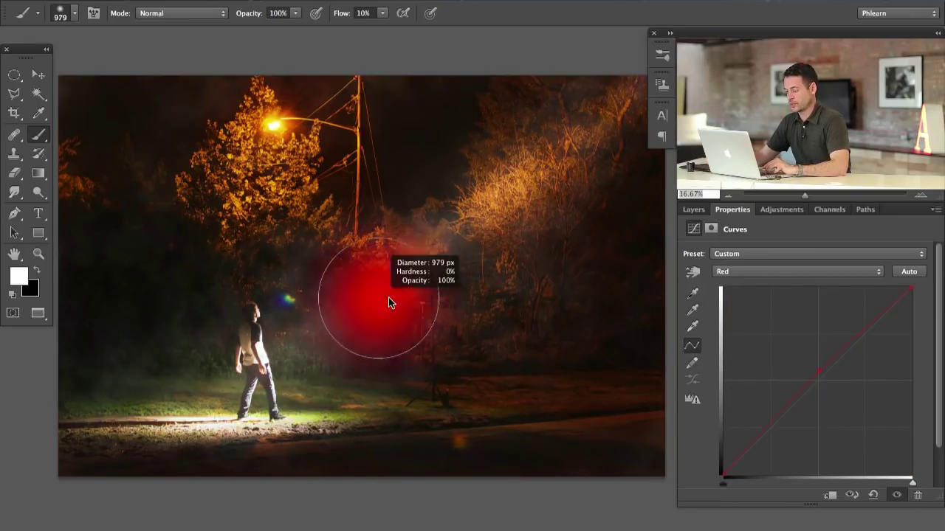
key(shift+1)
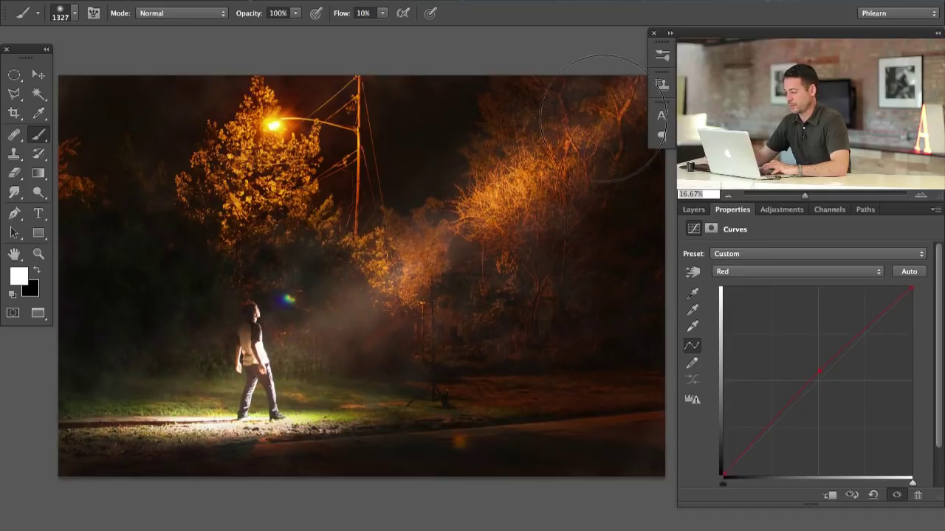
Compare the image with and without the Curves 6 layer, and lower its opacity to 77%
click(703, 213)
click(689, 293)
click(689, 293)
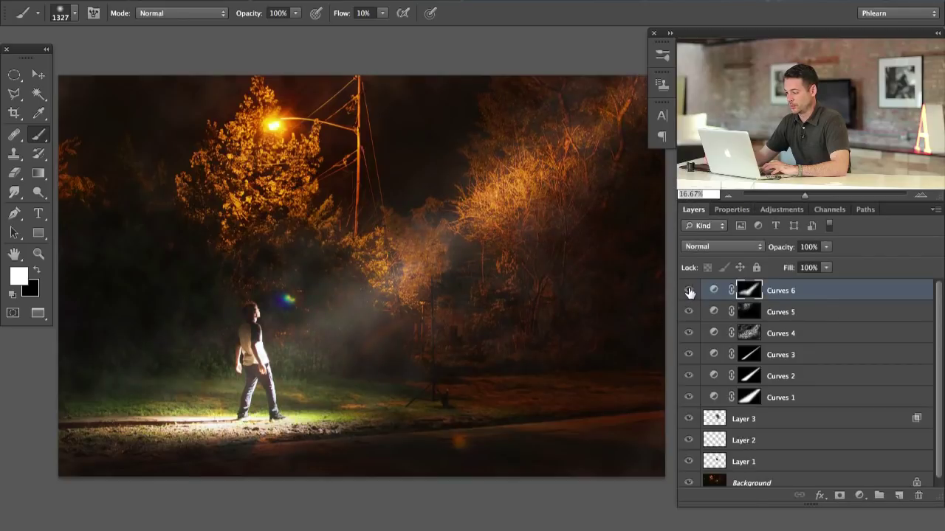
click(689, 293)
click(689, 293)
click(689, 293)
click(688, 293)
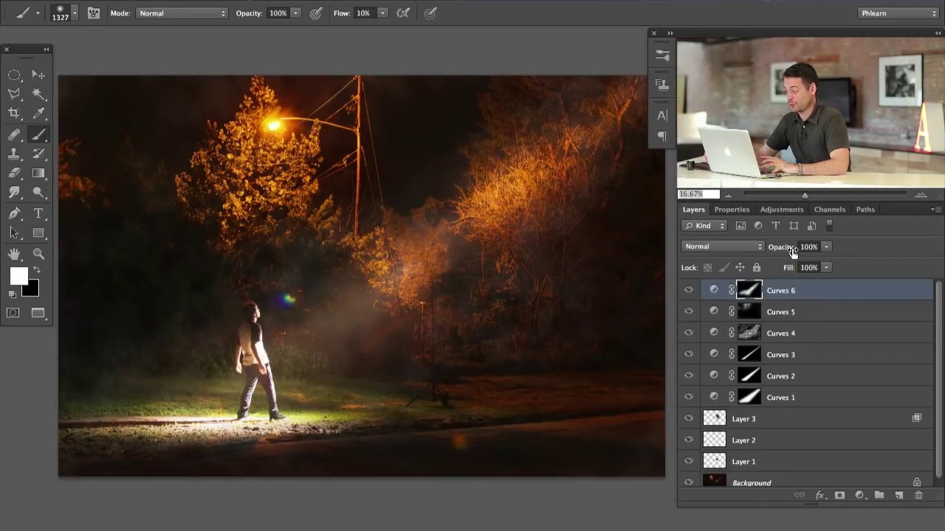
drag(793, 251, 773, 254)
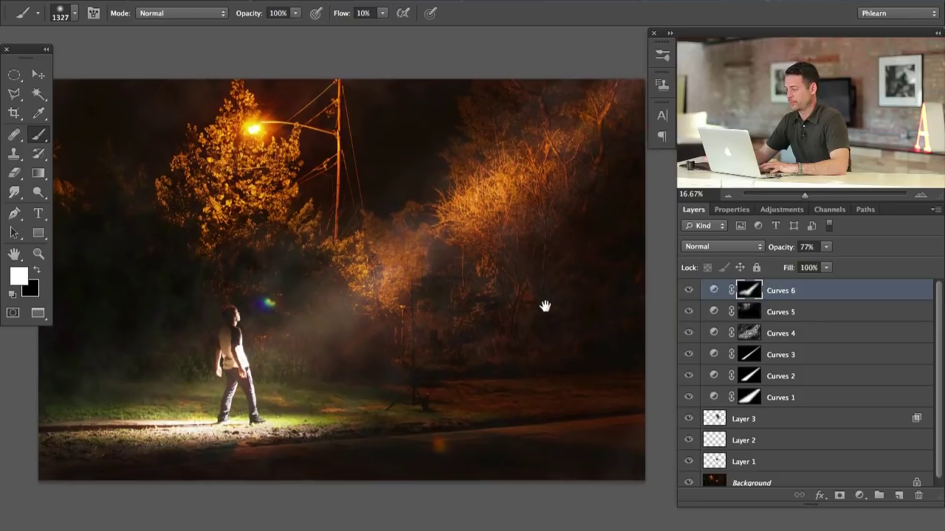
Move the Curves 5 layer above Curves 6 and compare the image with and without it, leaving it shown
drag(812, 312, 688, 285)
click(688, 290)
click(688, 290)
click(687, 290)
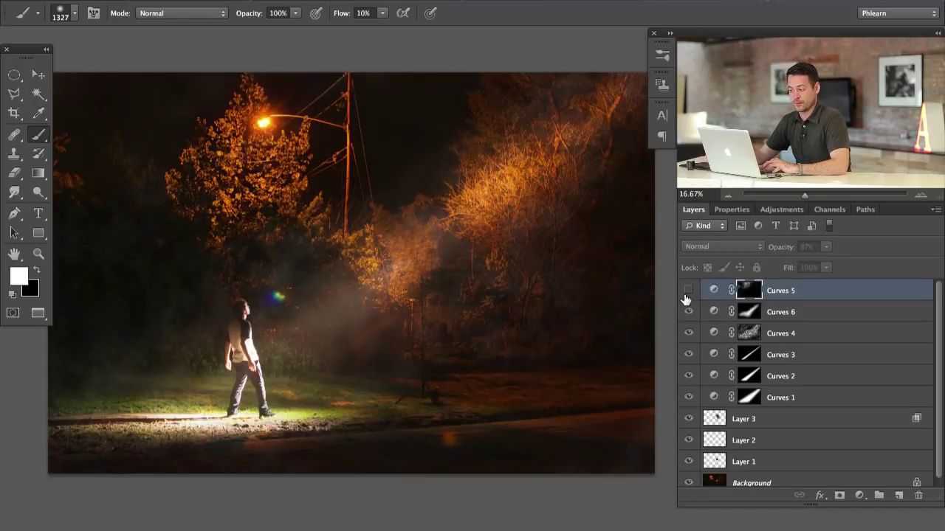
click(688, 290)
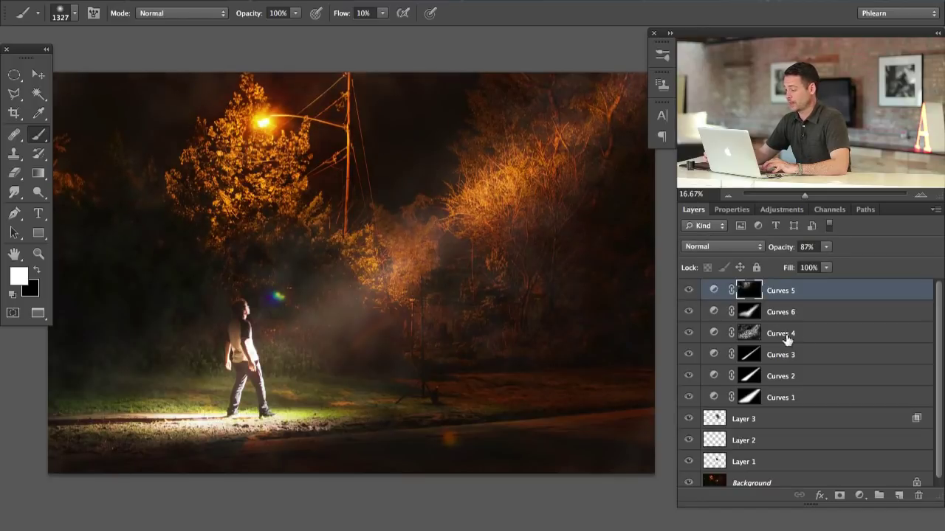
shift+click(806, 317)
key(x)
shift+click(812, 398)
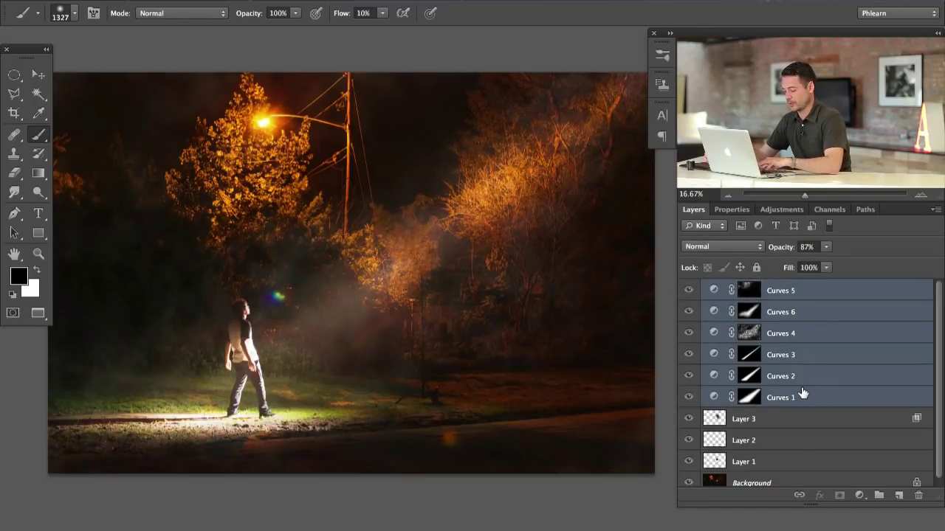
key(ctrl+g)
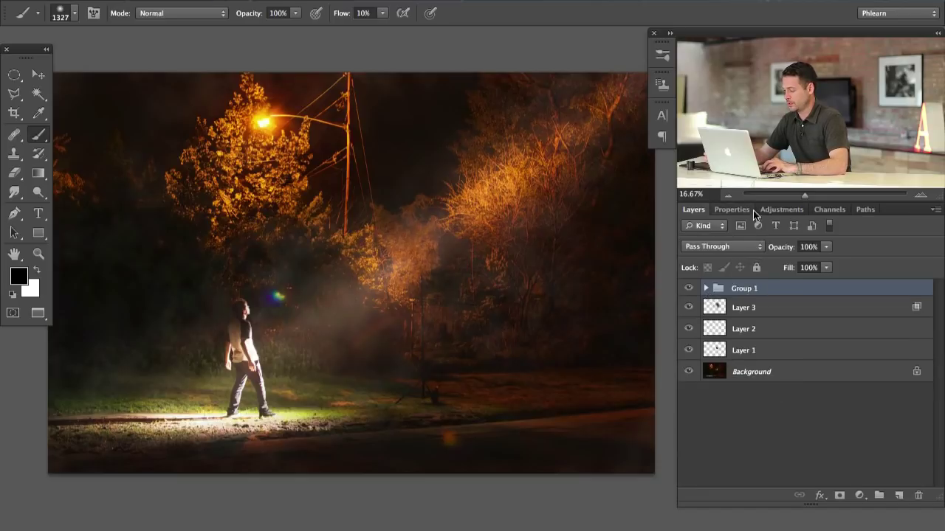
key(ctrl+z)
Group the Curves 6, 4, 3, 2 and 1 layers together, keeping Curves 5 outside the group
click(806, 313)
key(x)
shift+click(807, 396)
key(x)
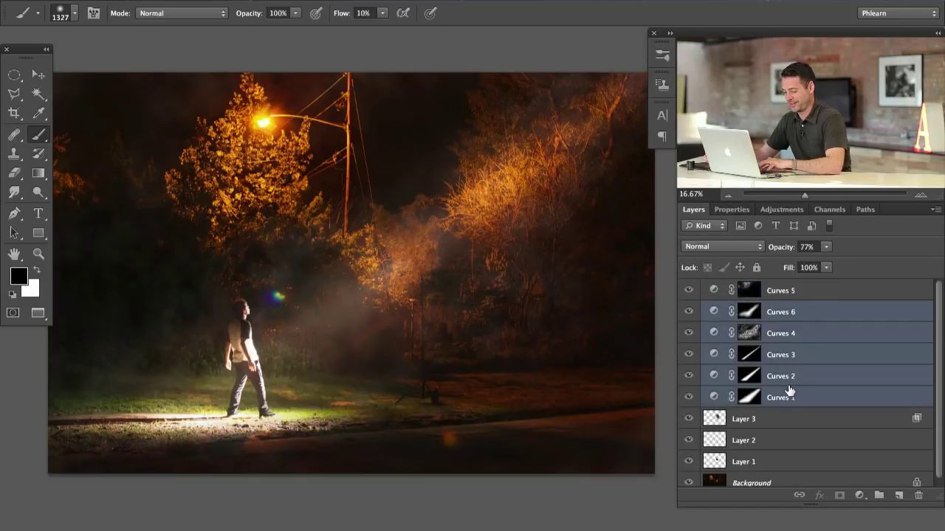
key(ctrl+g)
Compare the image repeatedly with and without the grouped light-beam curves, and leave the group shown
click(687, 310)
click(687, 310)
click(687, 310)
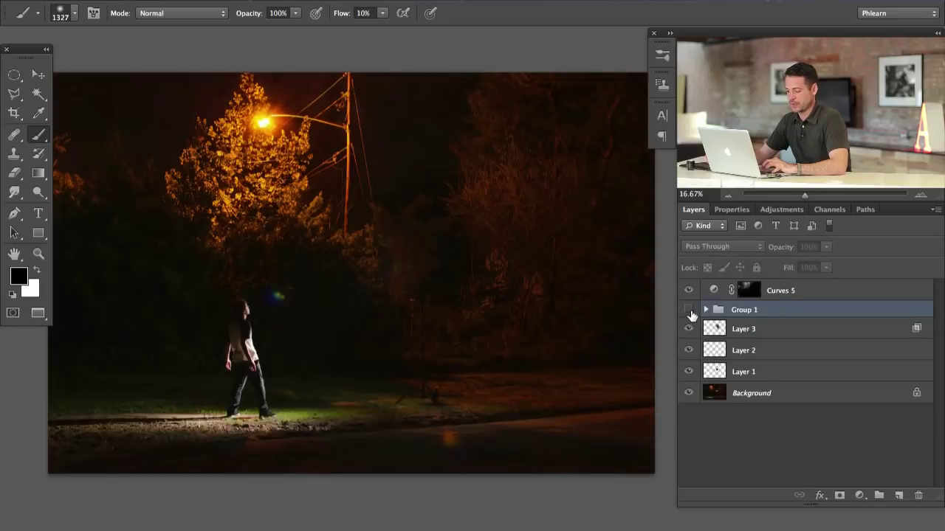
click(687, 310)
click(688, 310)
click(690, 313)
click(689, 313)
click(689, 313)
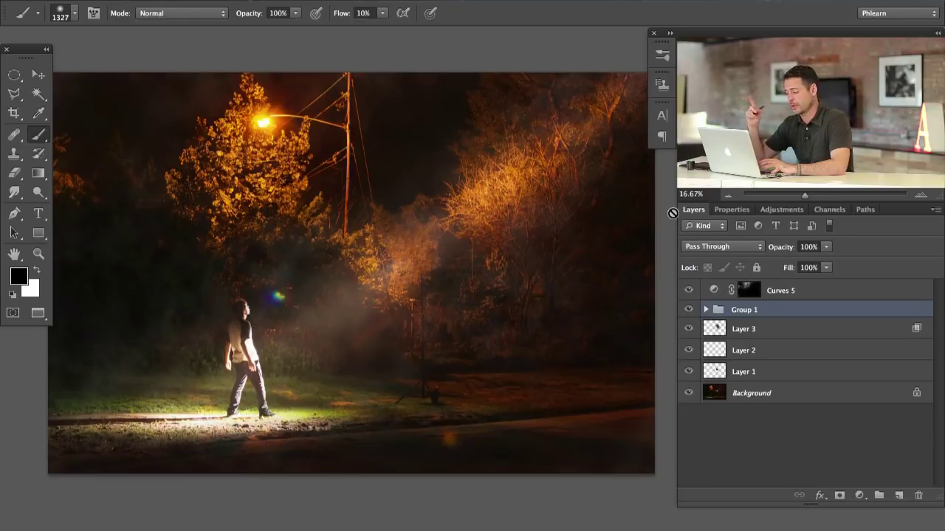
Duplicate Group 1, add a layer mask to the copy, and invert the mask to black
drag(548, 240, 525, 233)
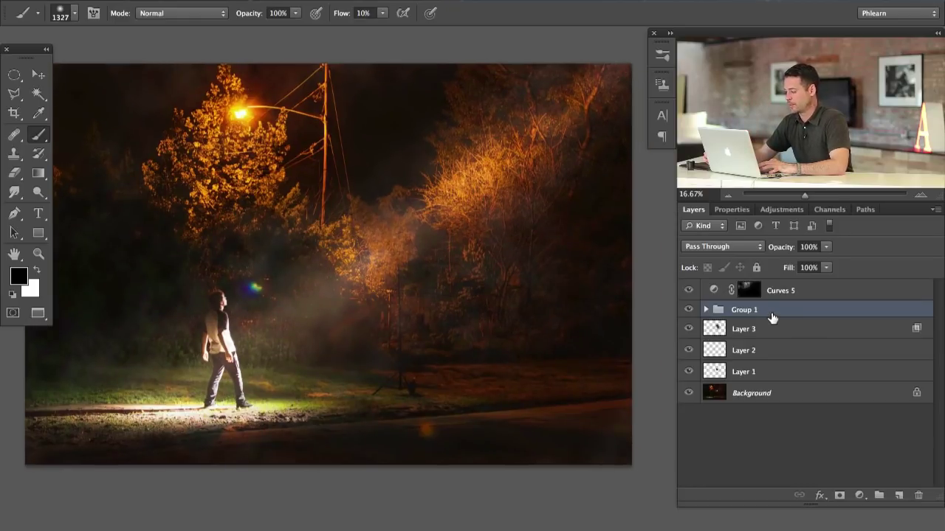
drag(782, 314, 897, 493)
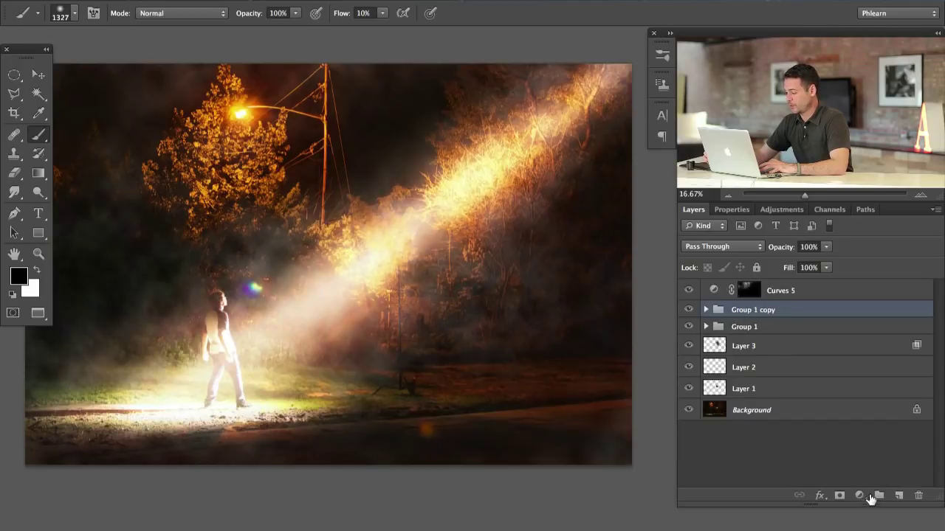
click(840, 499)
key(super+i)
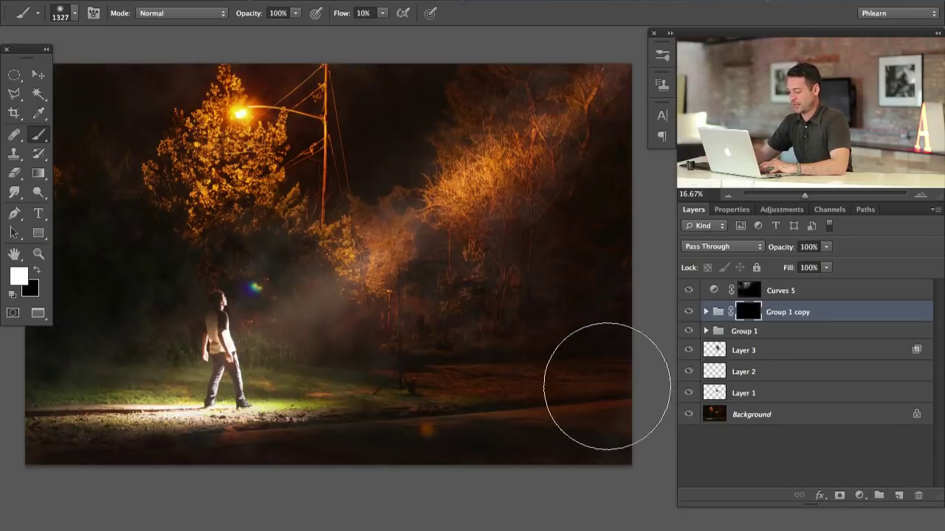
Draw a white Foreground to Transparent linear gradient on the Group 1 copy mask from the image's upper-right corner to strengthen the beam's source
key(g)
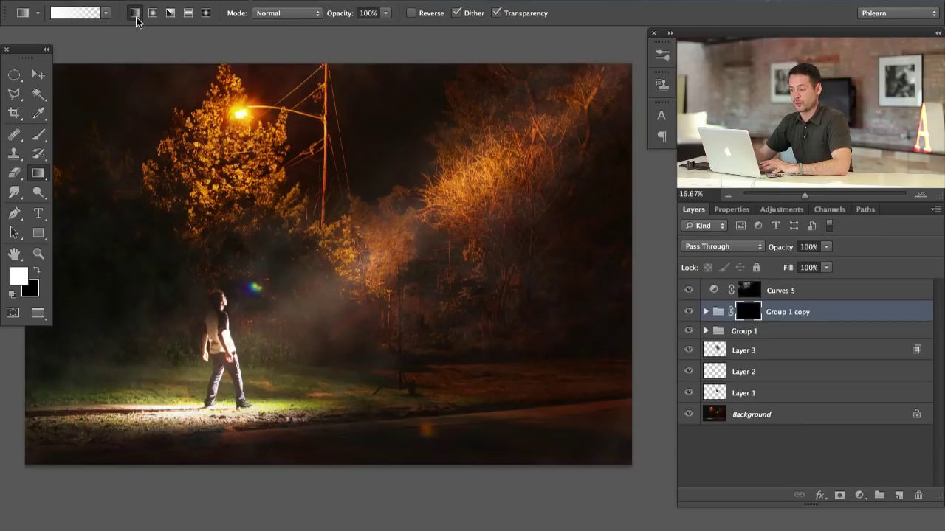
click(89, 16)
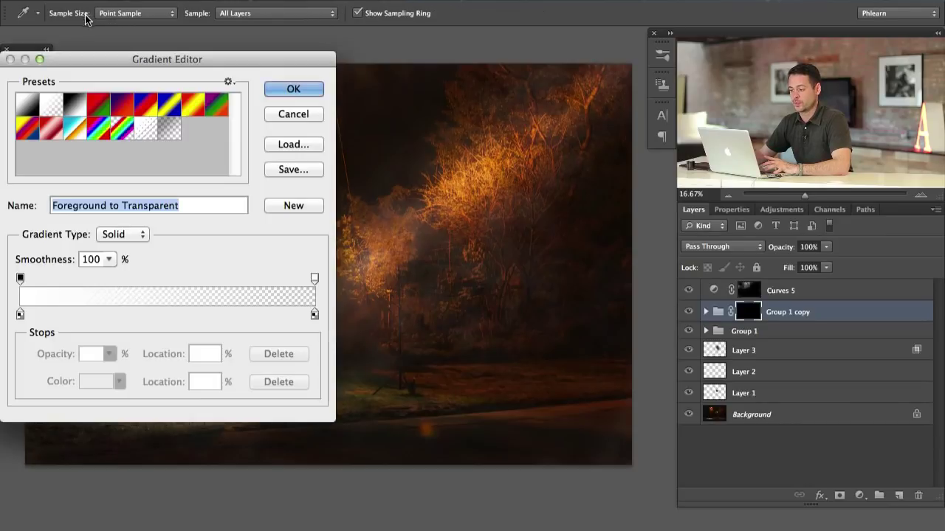
click(295, 89)
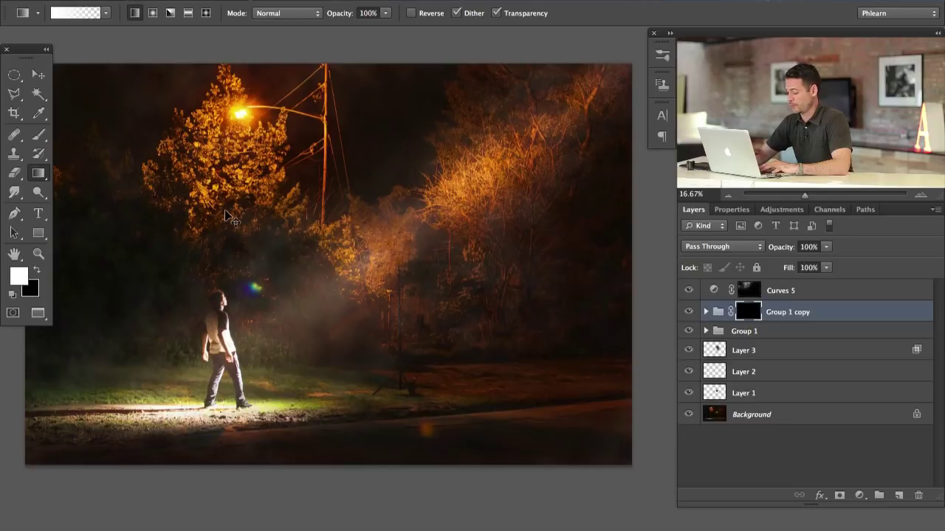
key(super+minus)
scroll(569, 127, right, 3)
scroll(543, 100, right, 3)
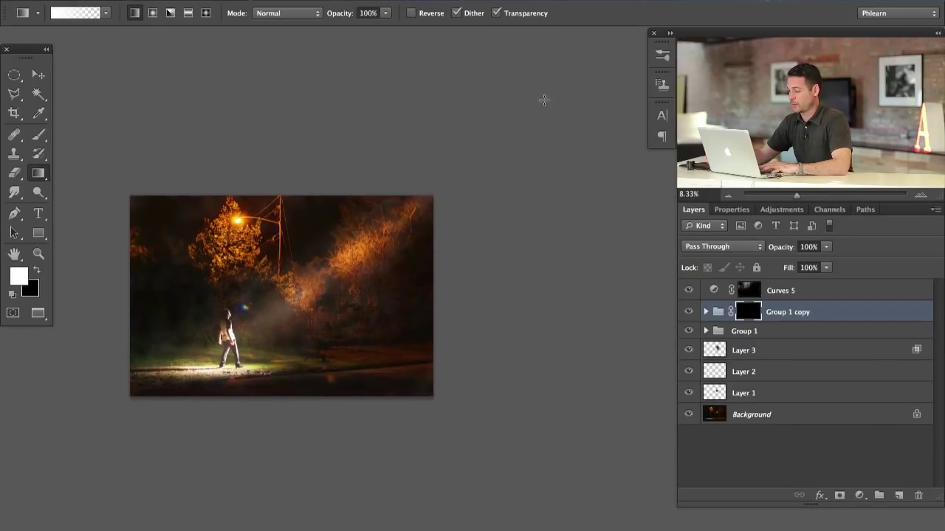
drag(413, 209, 415, 255)
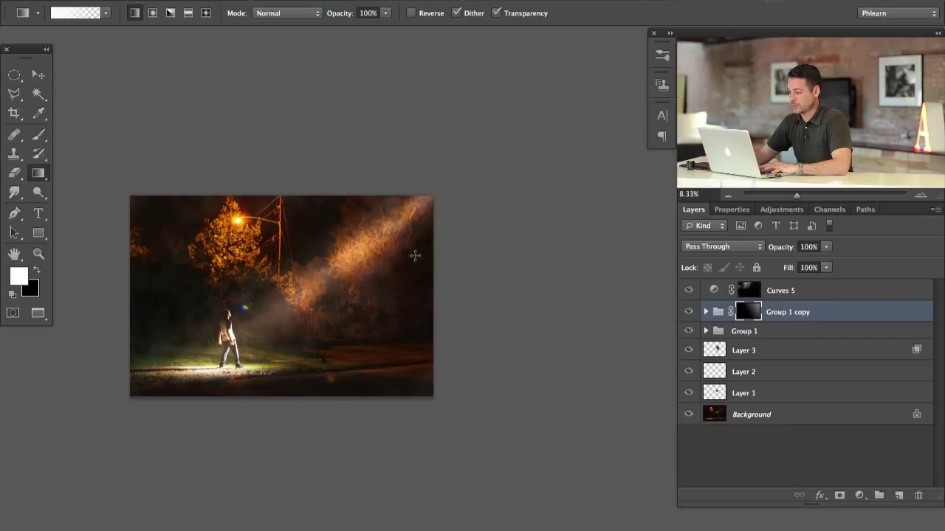
Inspect the Group 1 copy mask on its own, and compare the image with and without that group
alt+click(749, 312)
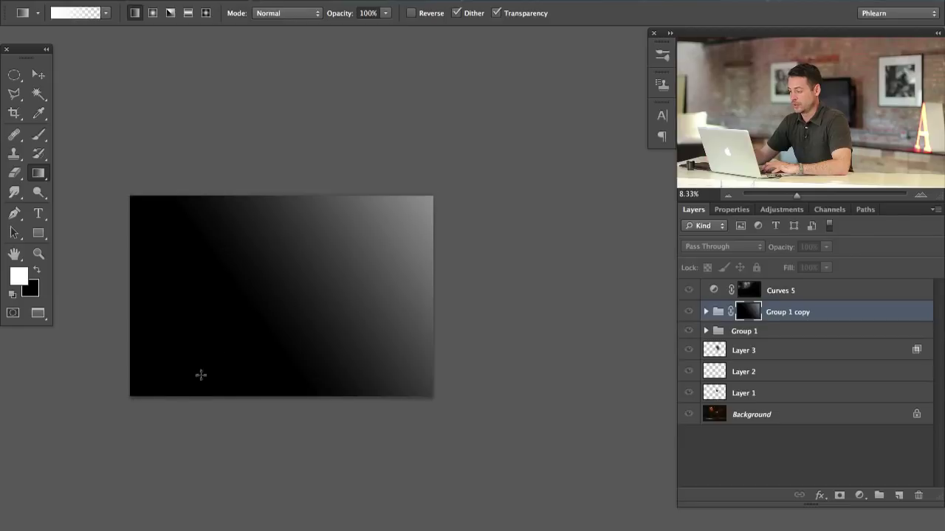
alt+click(740, 309)
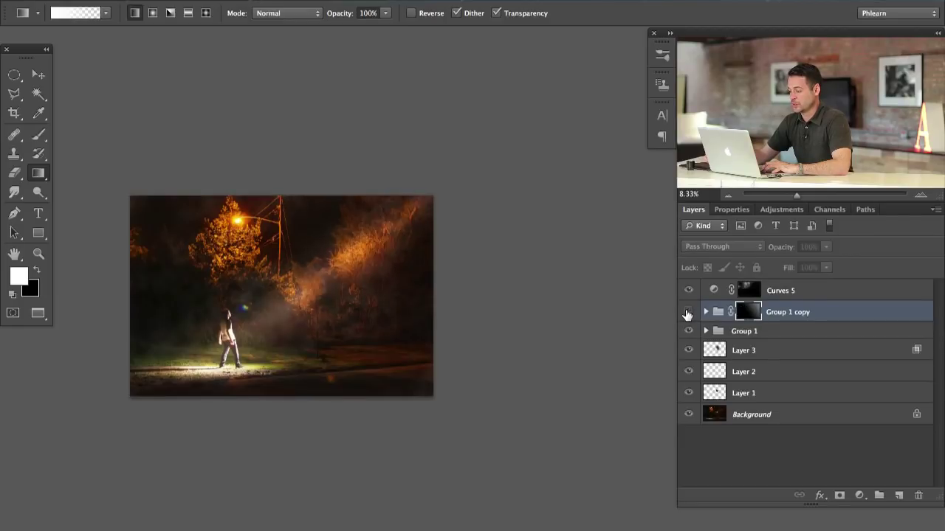
click(687, 312)
click(687, 313)
click(687, 313)
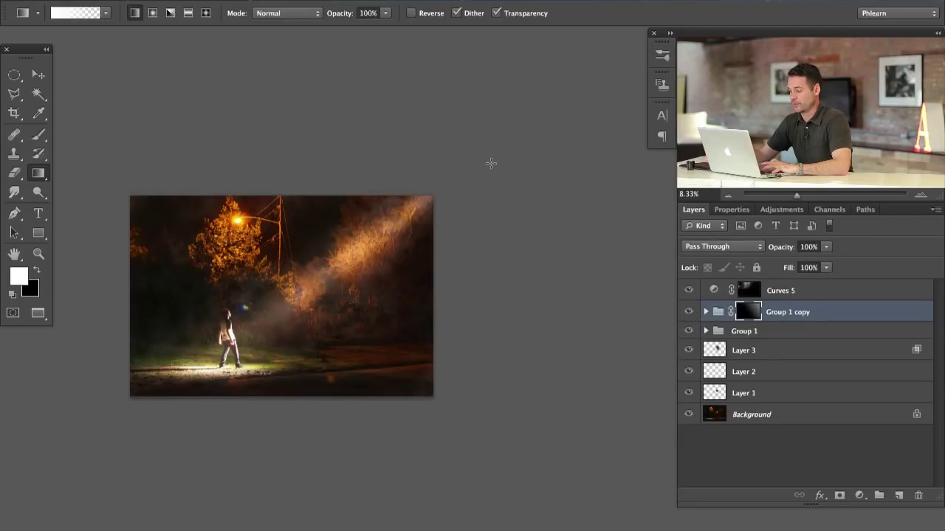
Add a mask to Group 1 and draw a black-to-transparent linear gradient on it from the image's lower-left corner toward its upper right
click(759, 333)
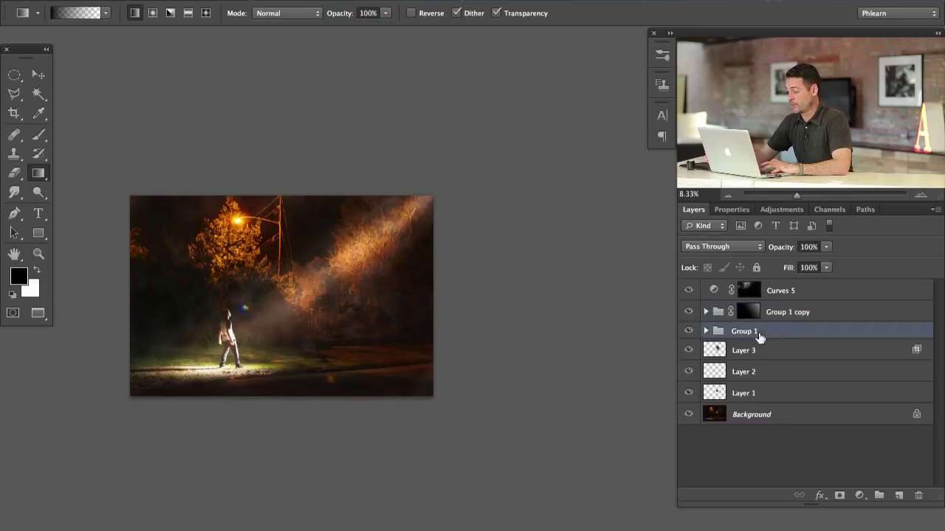
click(839, 495)
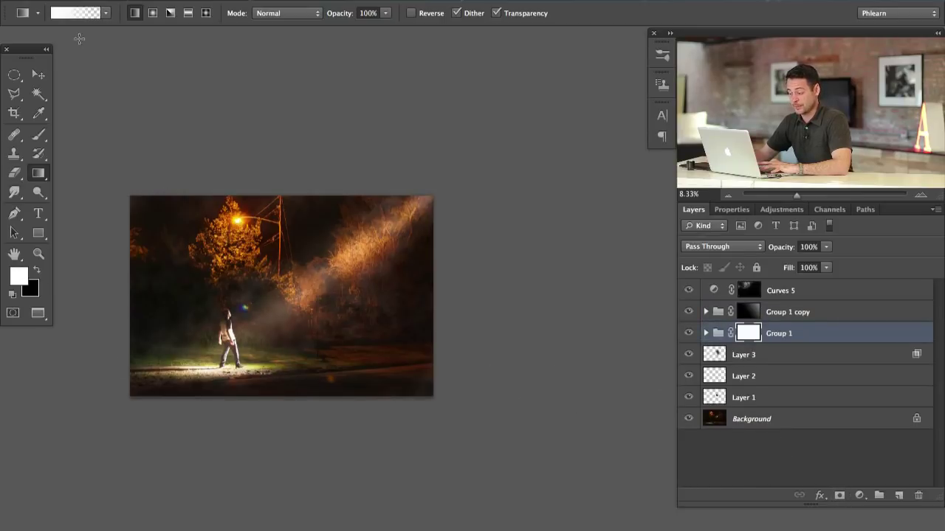
key(x)
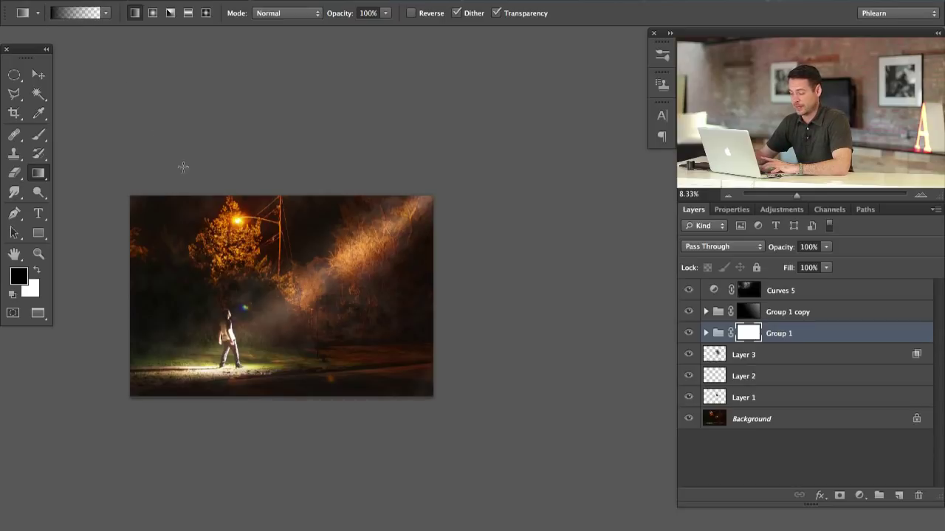
mouse_move(143, 394)
mouse_down()
mouse_move(286, 338)
mouse_move(448, 210)
mouse_up()
Hide Group 1 copy and compare the image with and without Group 1 and its gradient mask
click(689, 334)
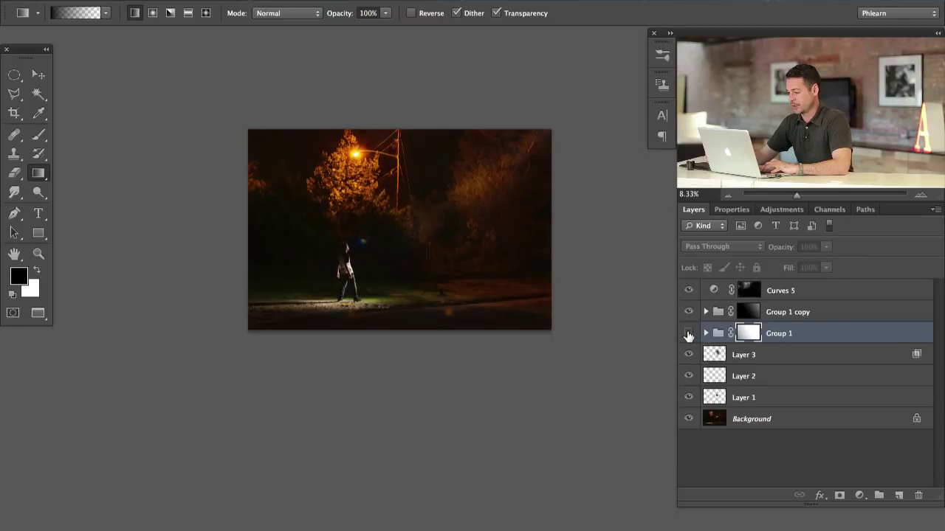
click(689, 334)
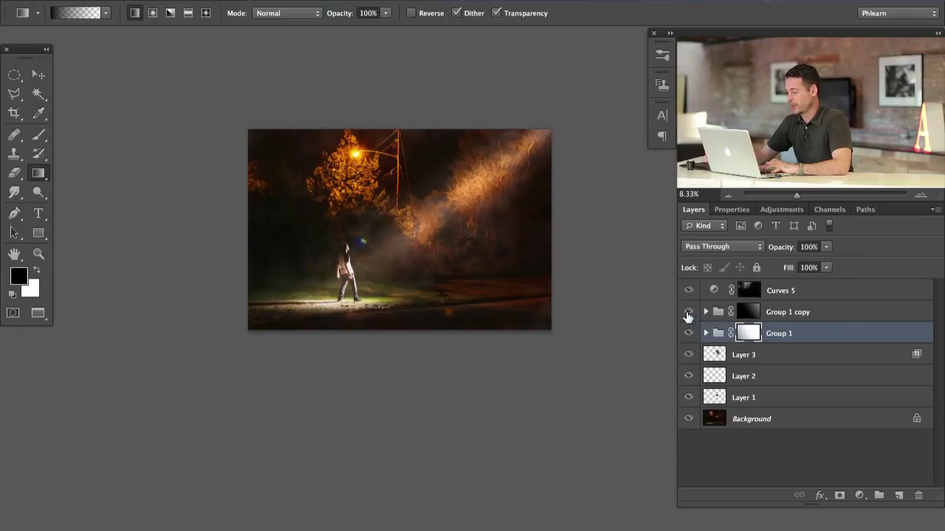
click(688, 312)
click(688, 334)
click(689, 334)
click(689, 333)
click(688, 333)
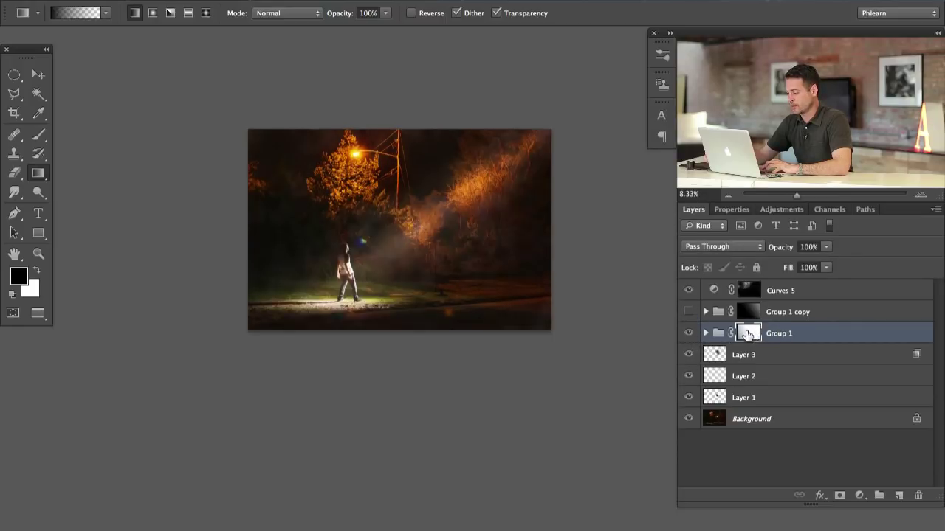
Compare Group 1 with its layer mask enabled and disabled, and leave the mask disabled
shift+click(747, 334)
shift+click(745, 335)
shift+click(744, 335)
shift+click(741, 337)
shift+click(738, 337)
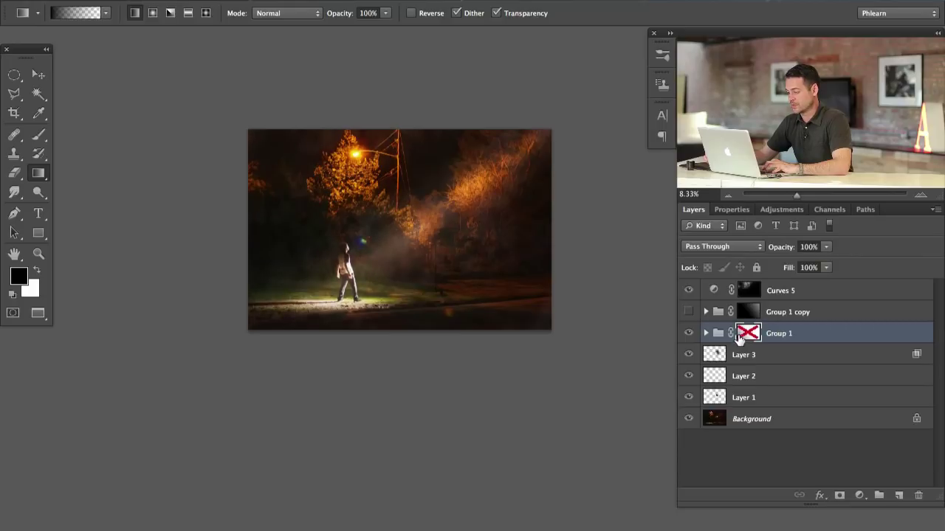
Show Group 1 copy again and set its opacity to 73%
click(688, 312)
click(788, 318)
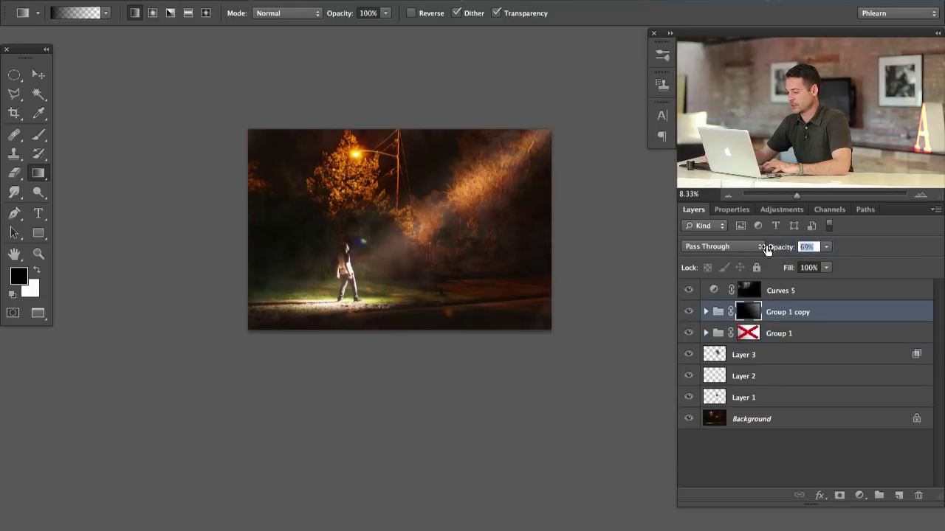
drag(766, 249, 770, 250)
key(super+equal)
drag(358, 282, 365, 411)
Compare the image with and without the Curves 5 layer, and leave it hidden
click(688, 290)
click(689, 290)
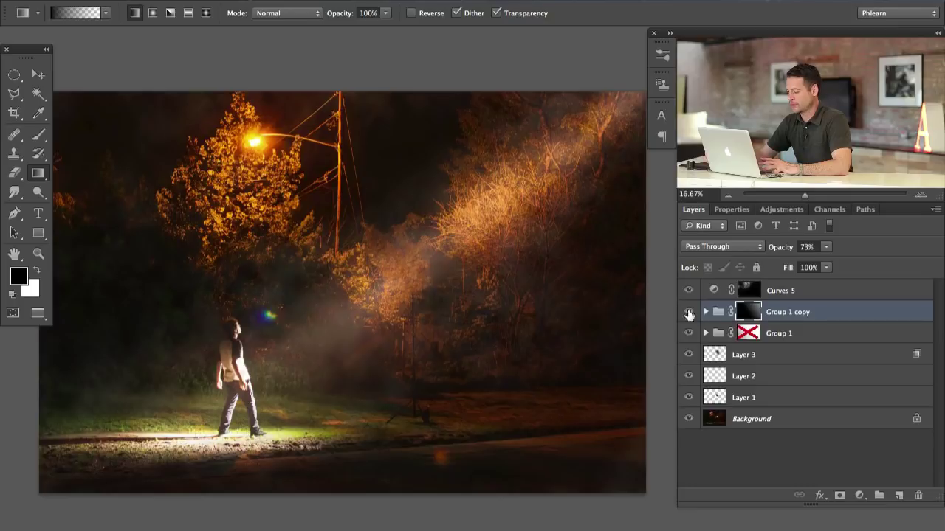
click(687, 290)
drag(468, 374, 498, 364)
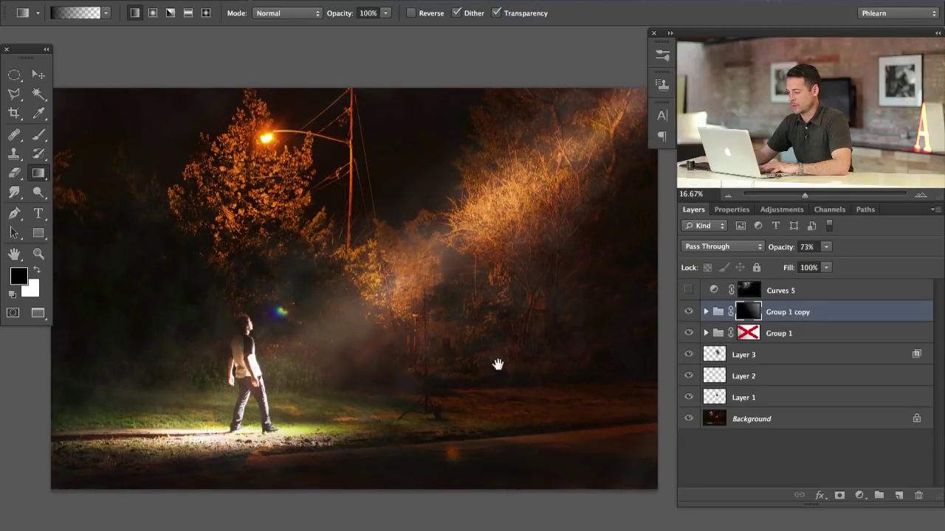
Compare the image with and without Group 1 while Group 1 copy is shown, and leave Group 1 visible
click(688, 334)
click(689, 333)
click(688, 333)
click(688, 334)
click(688, 333)
click(690, 333)
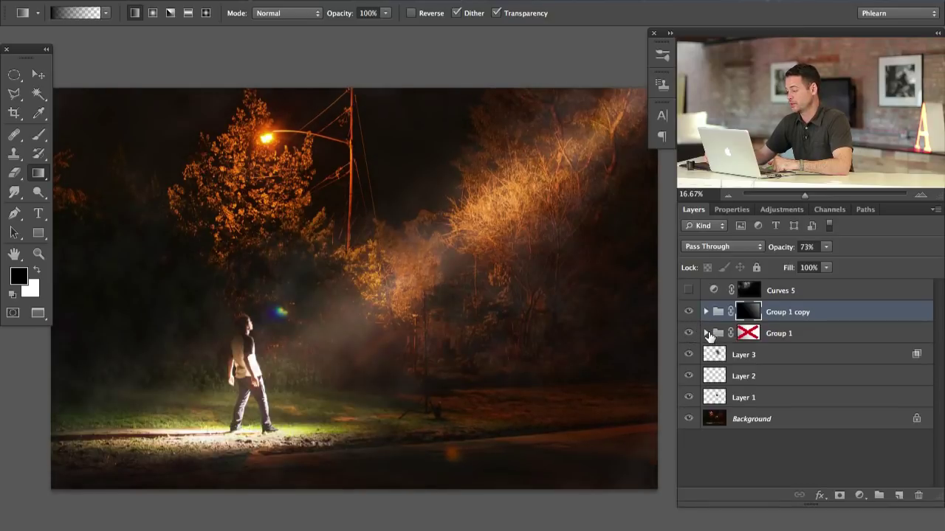
Compare the image with and without Group 1 and Group 1 copy, and re-enable Group 1's layer mask
click(707, 333)
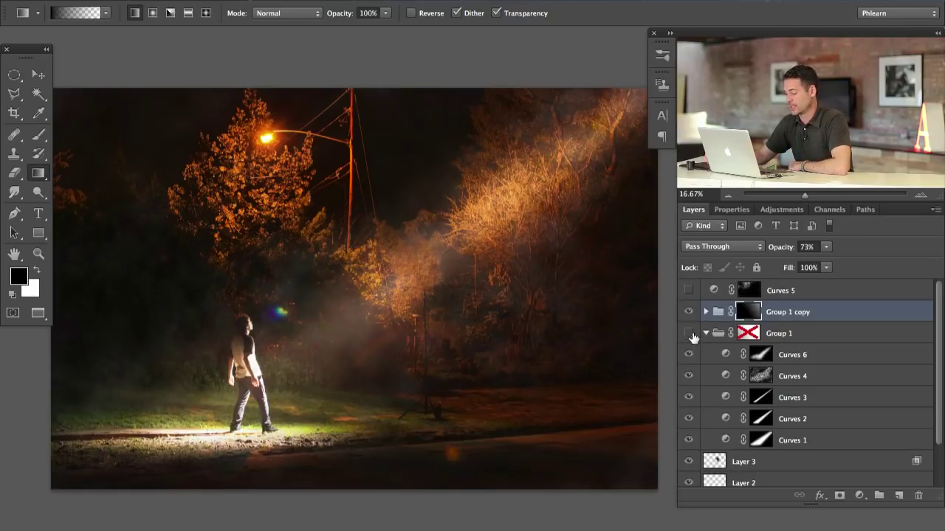
click(689, 334)
click(688, 334)
click(706, 332)
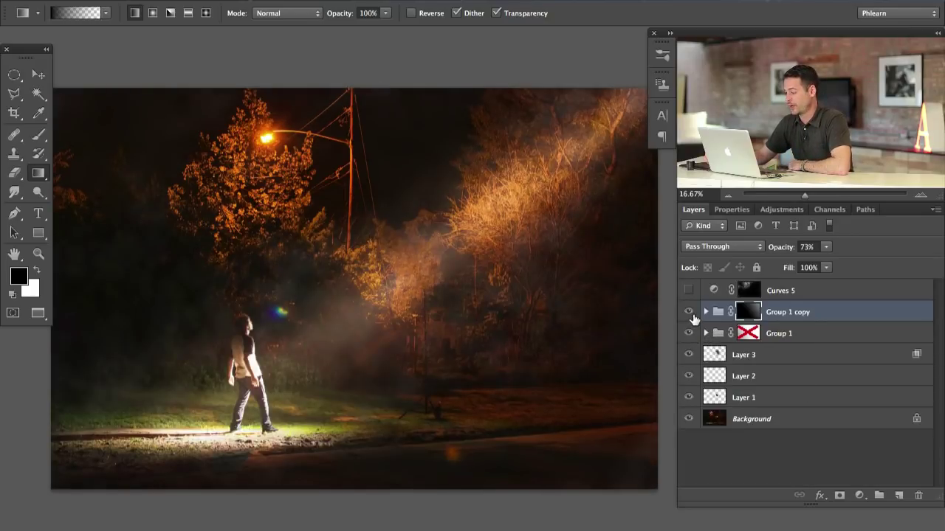
mouse_move(685, 317)
mouse_down()
mouse_move(689, 333)
mouse_move(693, 312)
mouse_move(694, 333)
mouse_move(690, 316)
mouse_up()
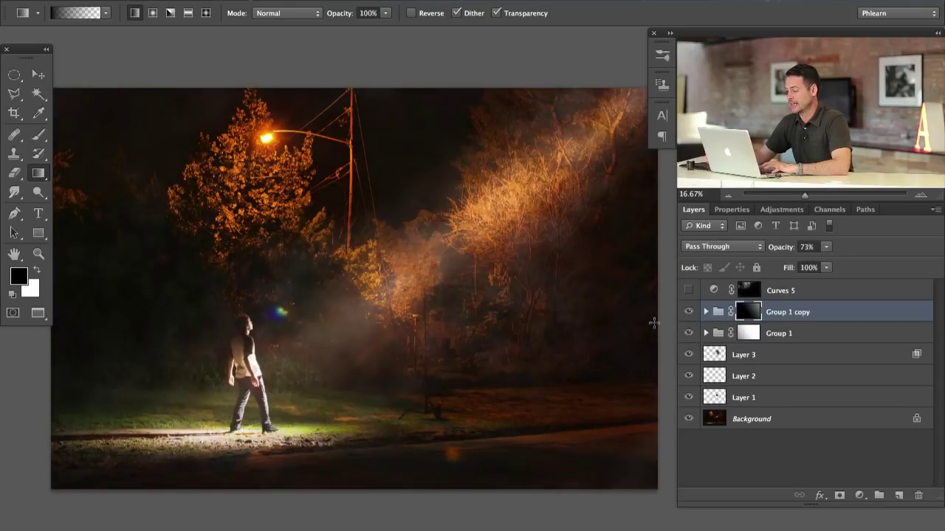
Combine Group 1 copy and Group 1 into a new parent group and add a white layer mask to it
drag(604, 323, 600, 317)
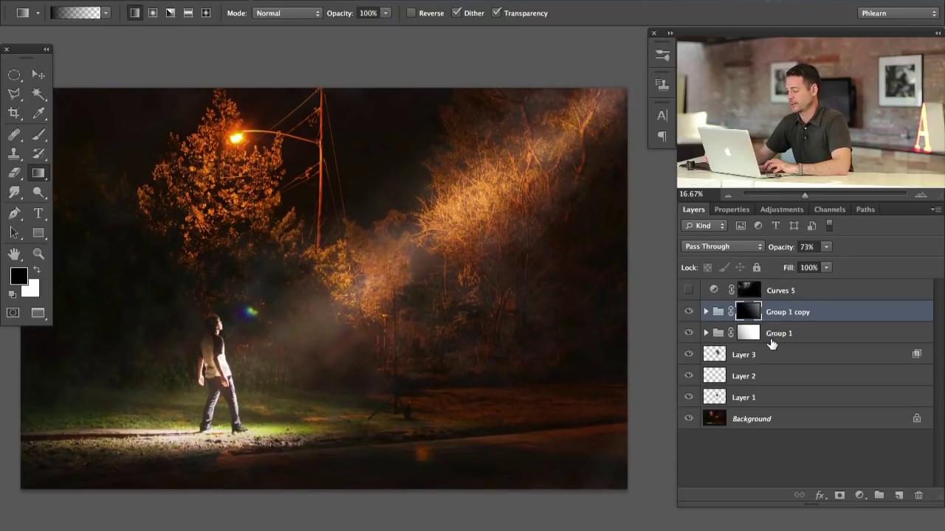
shift+click(797, 334)
key(super+g)
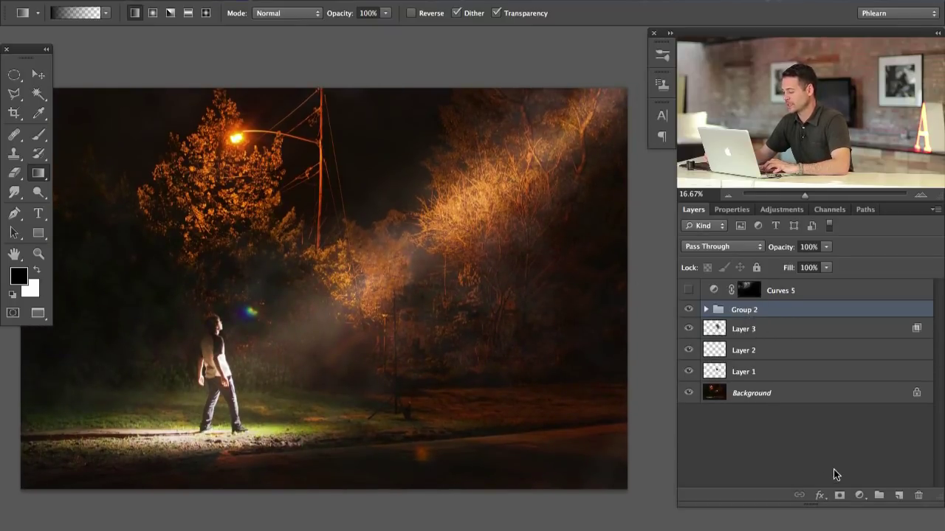
click(839, 496)
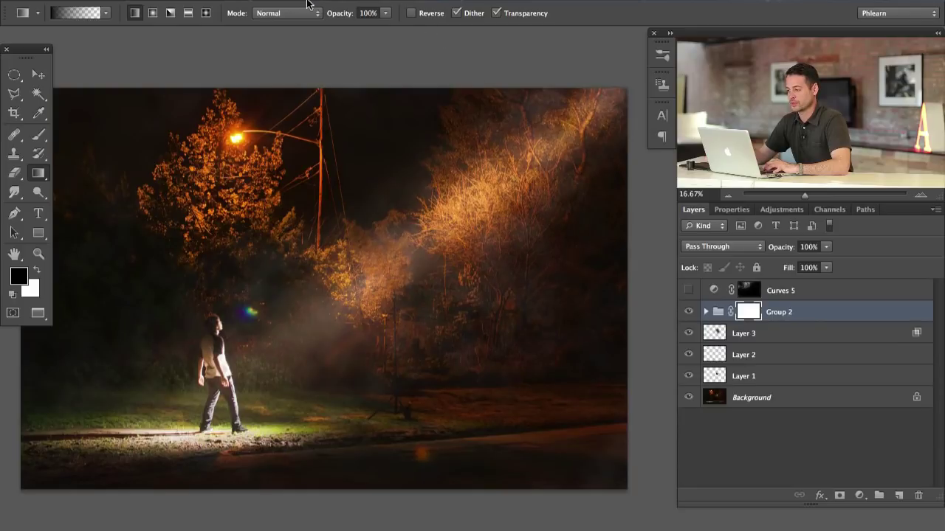
Try the Difference Clouds filter on Group 2's layer mask and undo it
click(357, 0)
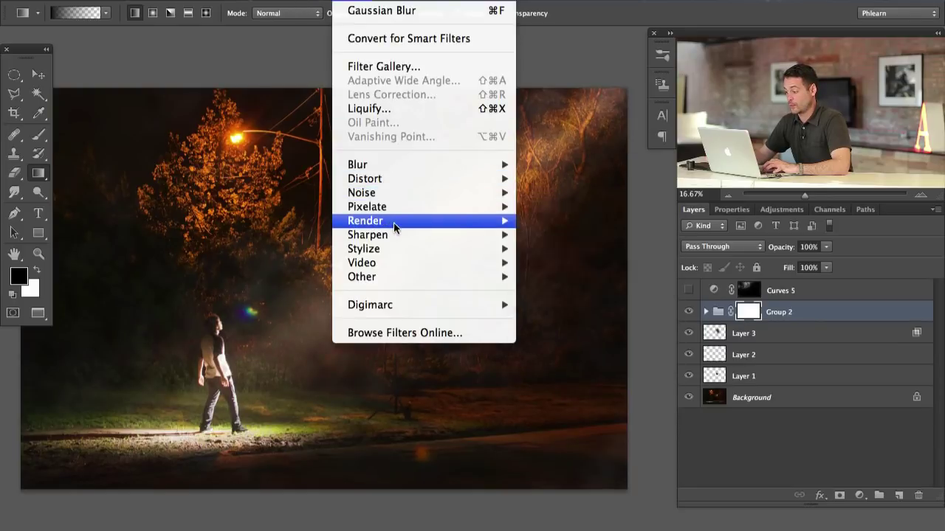
mouse_move(393, 223)
click(609, 233)
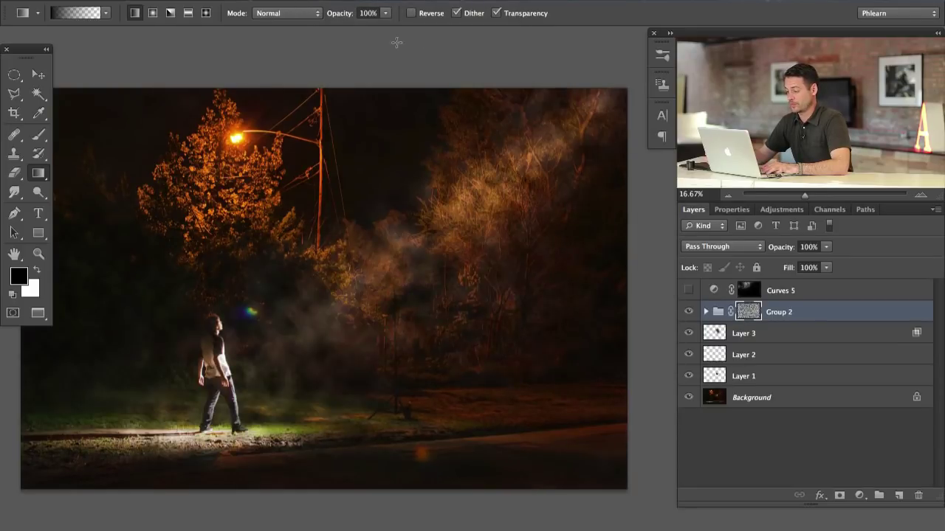
key(super+z)
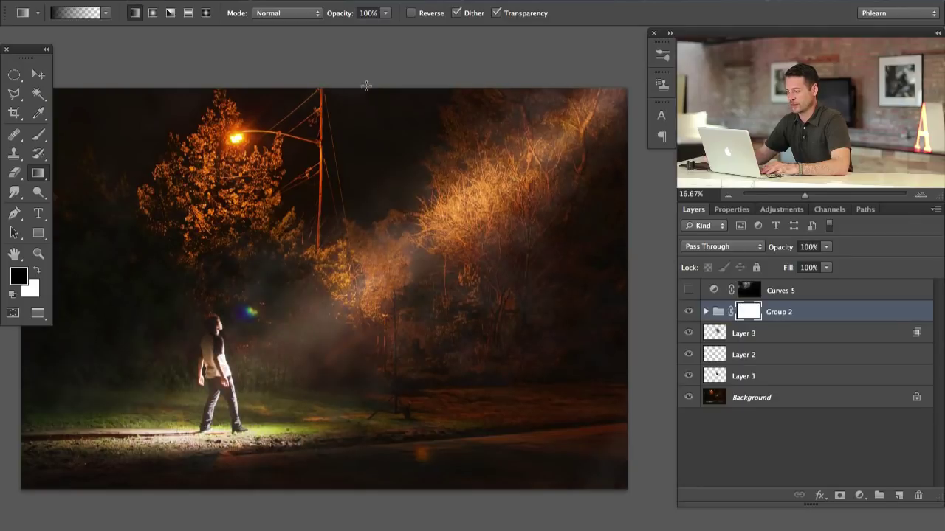
Render a cloud pattern into Group 2's layer mask, and view the mask on its own before returning to the image
click(351, 0)
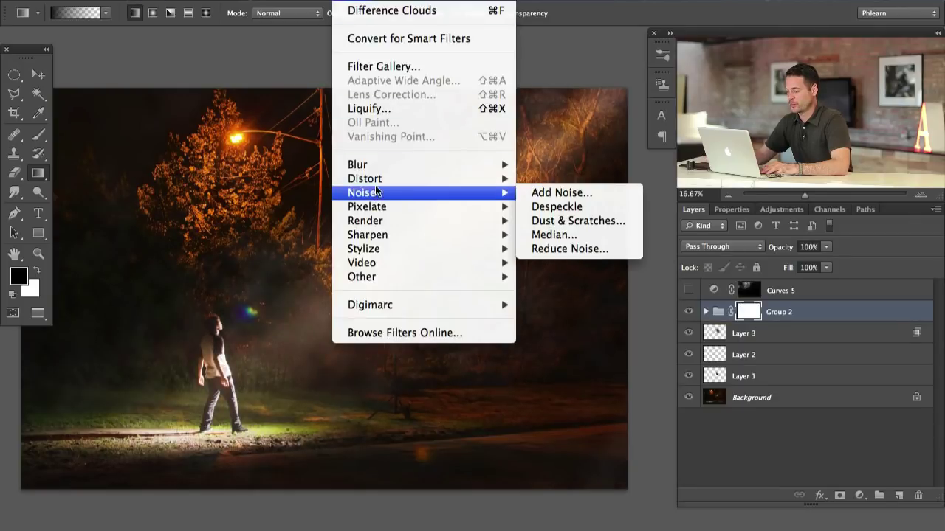
mouse_move(379, 212)
click(550, 232)
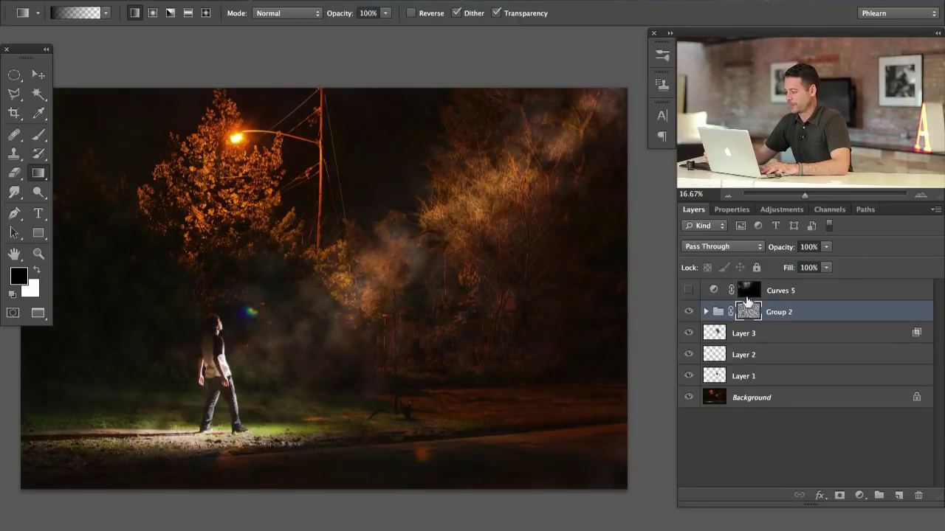
alt+click(748, 312)
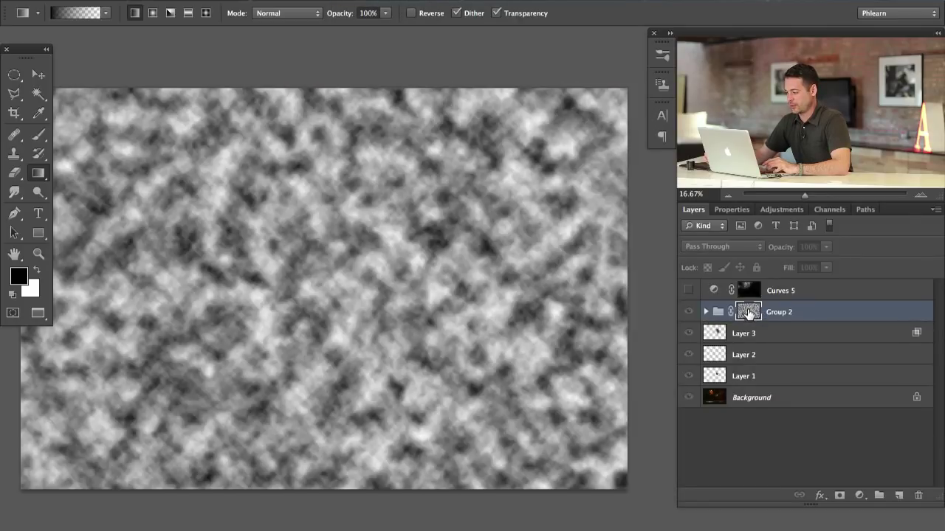
alt+click(748, 312)
Paint white on Group 2's cloud mask over the middle of the light beam with a 1615 px brush at 10% flow
key(b)
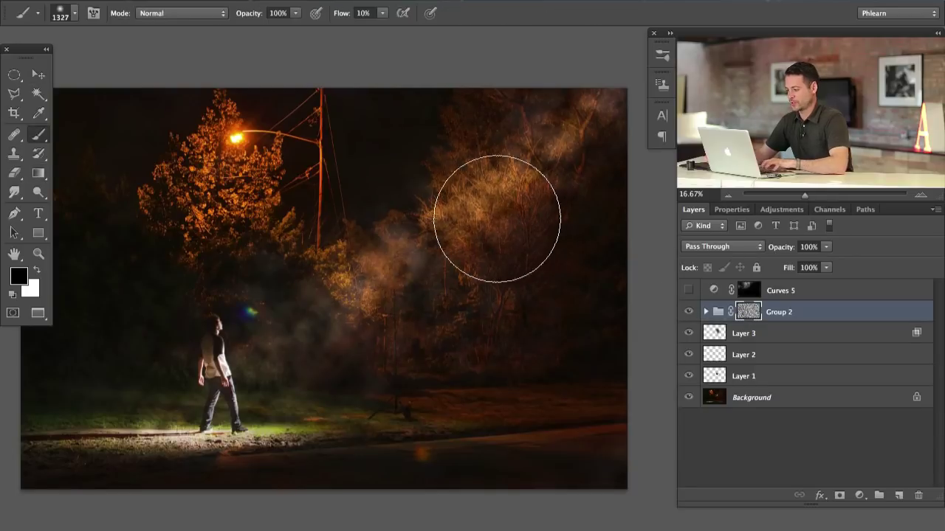
key(bracketright)
key(bracketright)
key(bracketright)
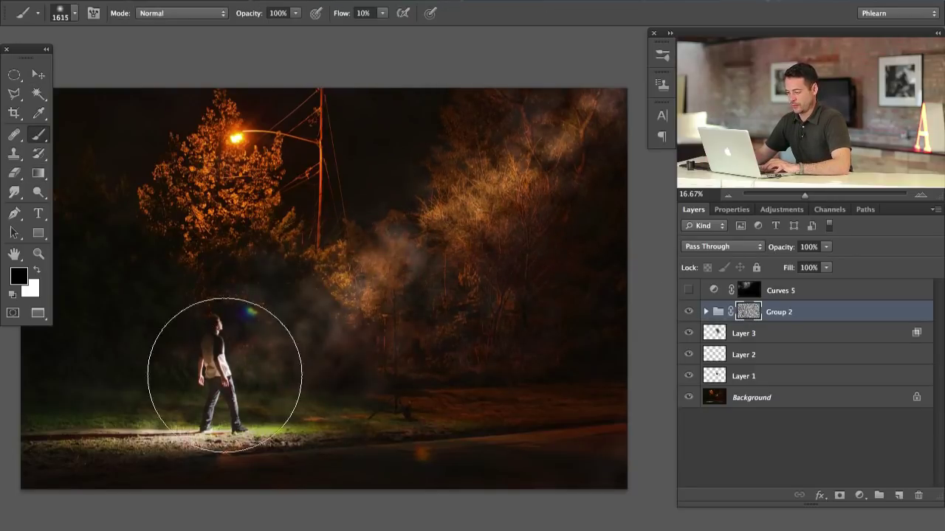
key(x)
mouse_move(304, 323)
mouse_down()
mouse_move(379, 284)
mouse_move(369, 296)
mouse_up()
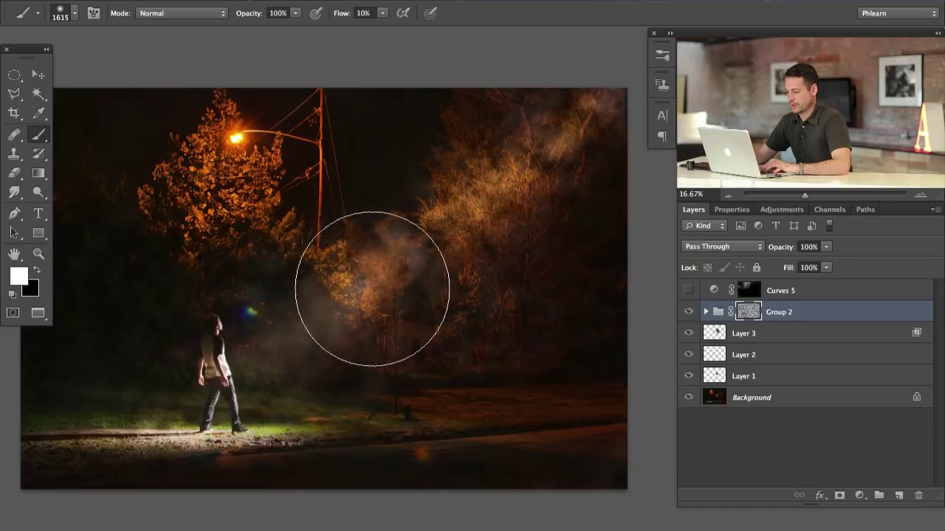
Reduce the brush to 1051 px and paint white on Group 2's mask along the beam from the man to the lit treetops
key(bracketleft)
key(bracketleft)
key(bracketleft)
key(bracketleft)
key(bracketleft)
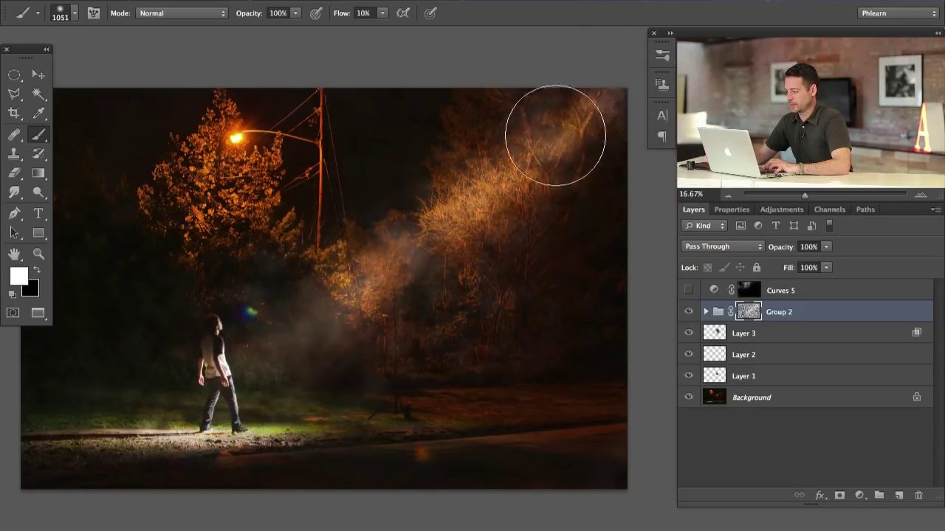
mouse_move(244, 372)
mouse_down()
mouse_move(246, 340)
mouse_move(197, 364)
mouse_move(261, 335)
mouse_move(239, 383)
mouse_move(259, 404)
mouse_move(311, 349)
mouse_move(290, 409)
mouse_move(319, 402)
mouse_move(281, 343)
mouse_move(290, 331)
mouse_move(265, 338)
mouse_move(293, 315)
mouse_move(281, 286)
mouse_move(425, 253)
mouse_move(420, 246)
mouse_move(475, 208)
mouse_move(476, 273)
mouse_move(646, 206)
mouse_move(653, 152)
mouse_move(614, 230)
mouse_move(470, 247)
mouse_move(630, 258)
mouse_up()
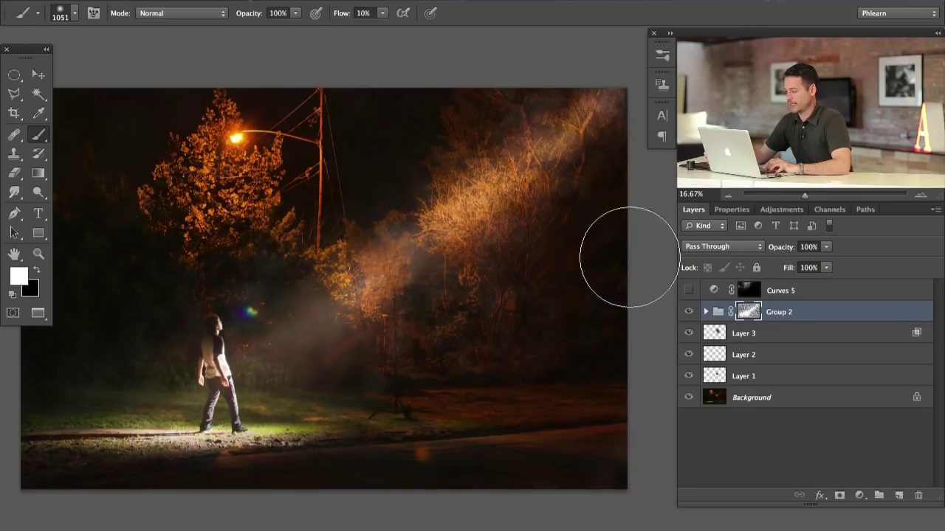
Compare the light beam with Group 2's layer mask disabled and enabled, and leave the mask enabled
shift+click(751, 312)
shift+click(751, 313)
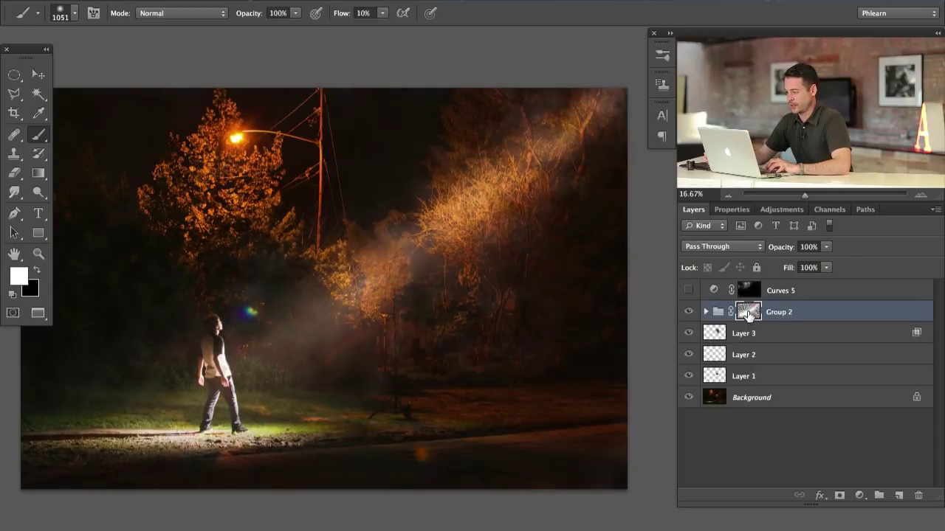
shift+click(750, 313)
shift+click(751, 313)
shift+click(750, 313)
shift+click(751, 313)
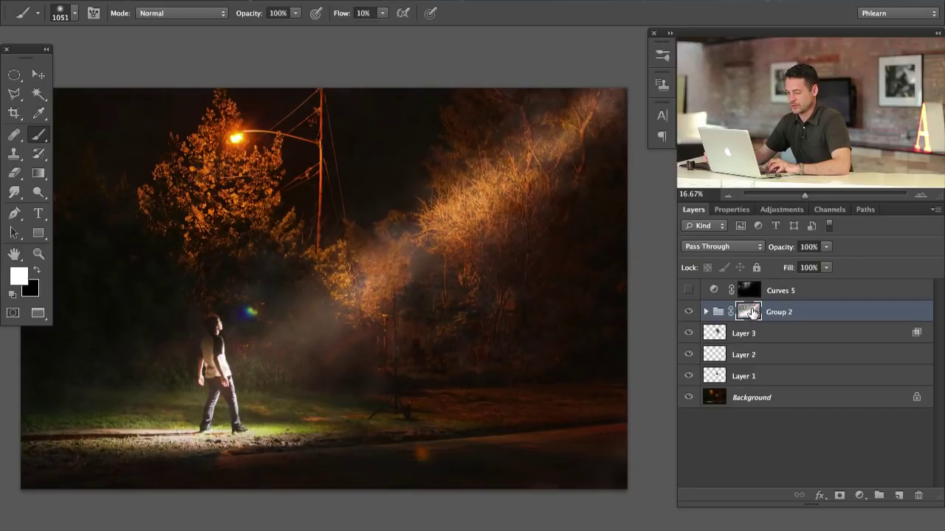
shift+click(751, 313)
shift+click(752, 314)
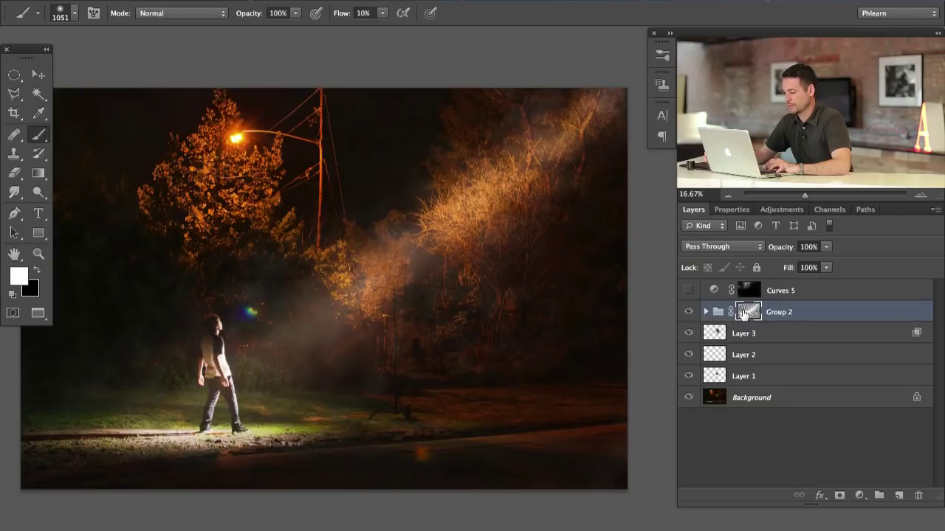